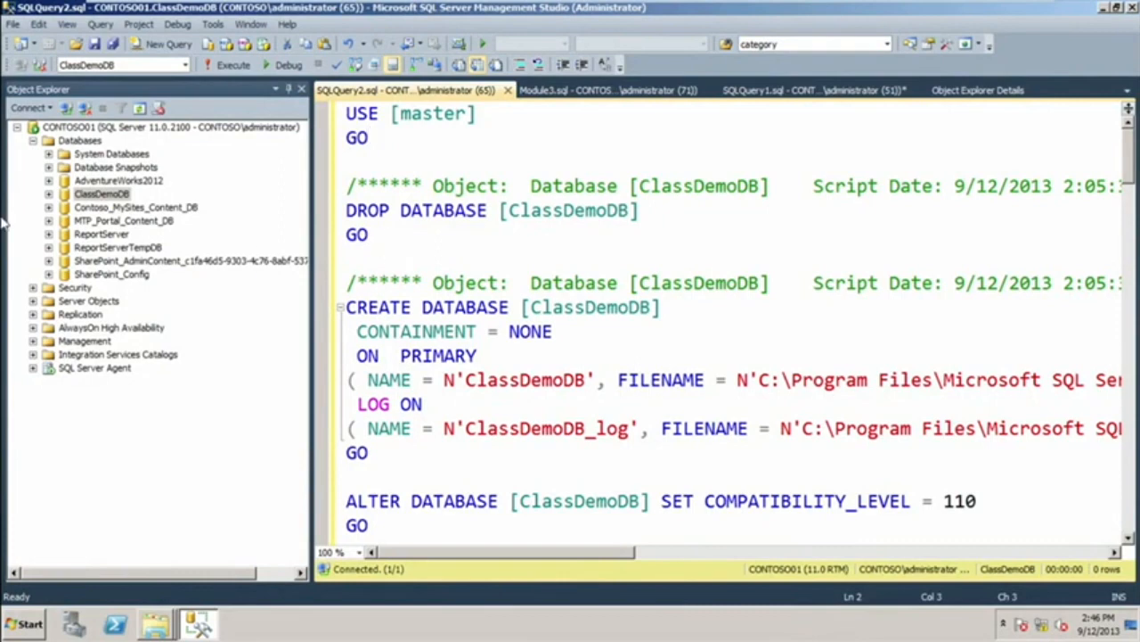
# Open the Module4 SQL query file from the Desktop.
pyautogui.click(76, 46)
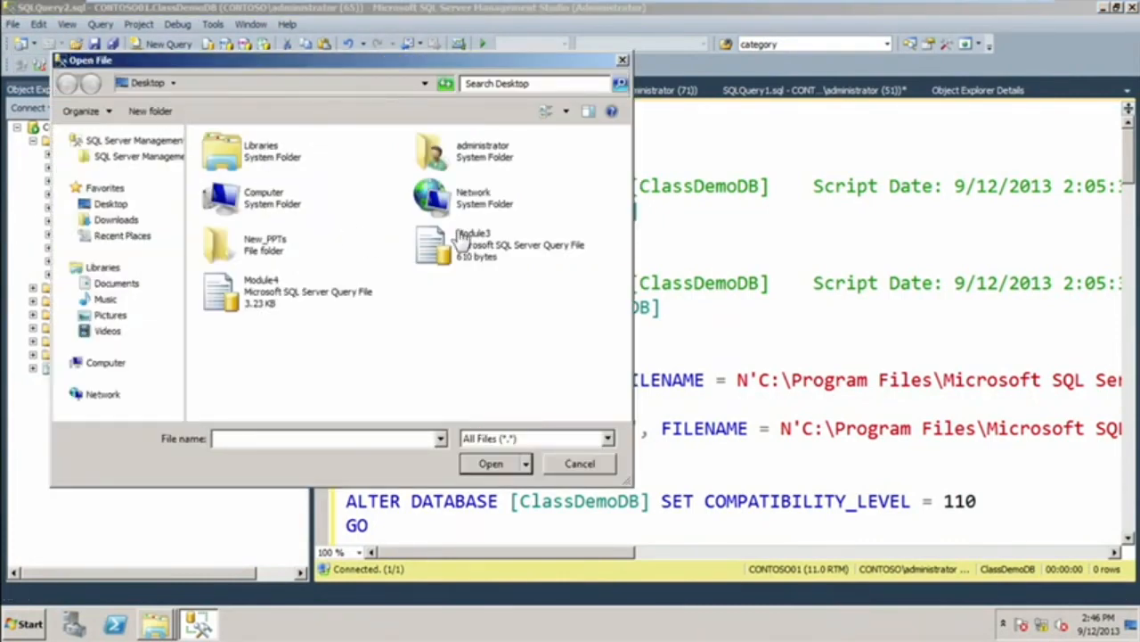
pyautogui.click(257, 302)
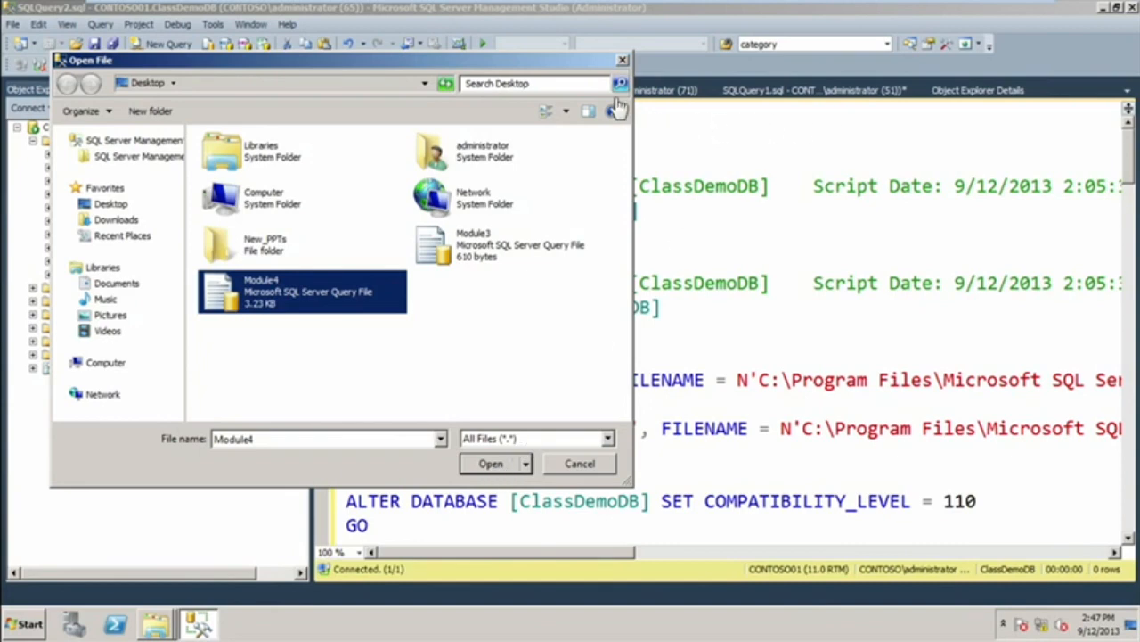
pyautogui.click(491, 464)
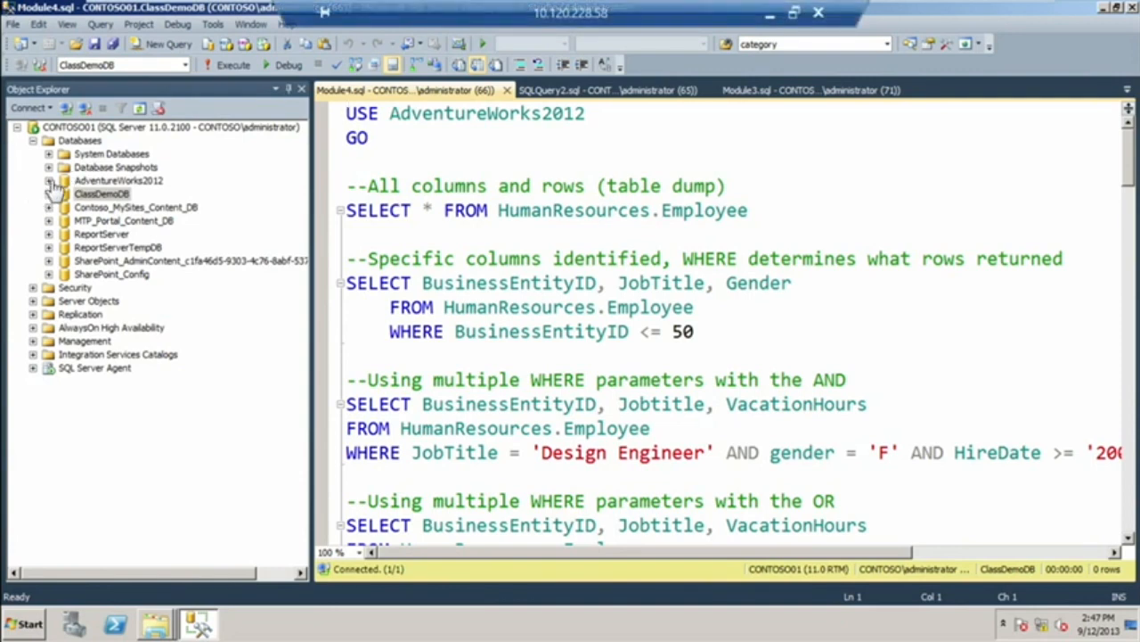
# Expand the AdventureWorks2012 database, look through its list of tables, and collapse the Tables folder again.
pyautogui.click(49, 181)
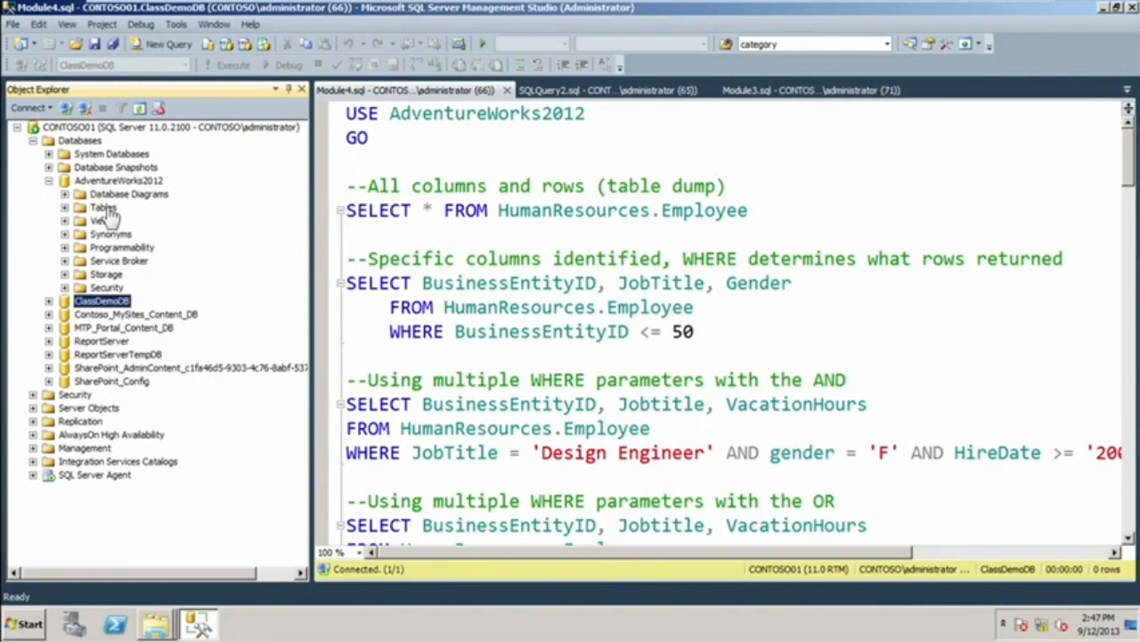
pyautogui.click(64, 207)
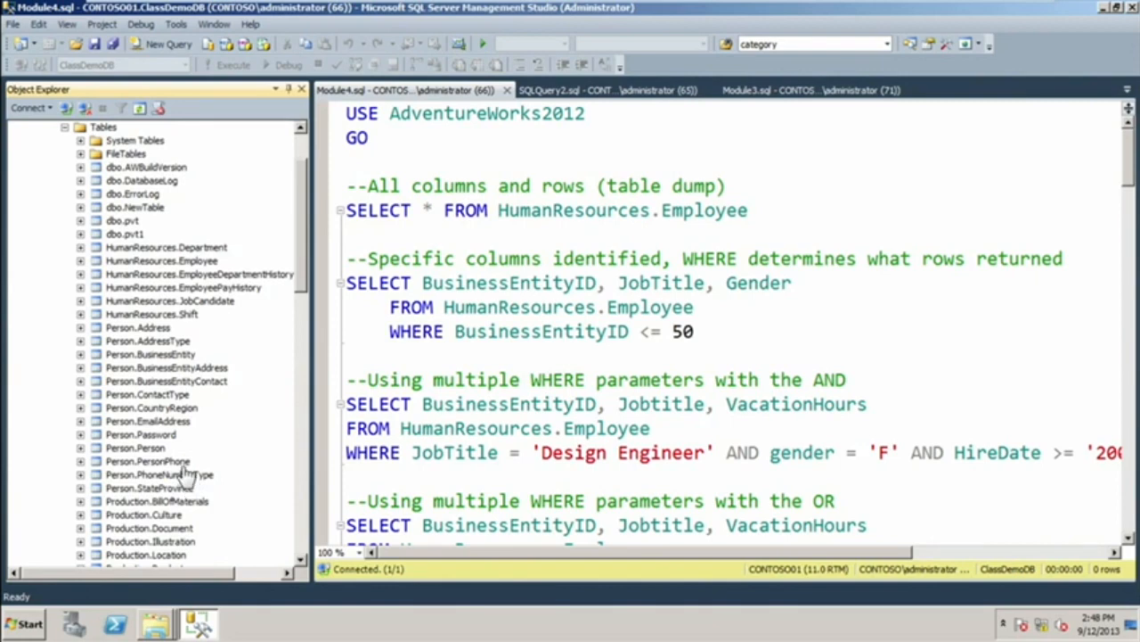
pyautogui.moveTo(303, 285); pyautogui.dragTo(306, 378)
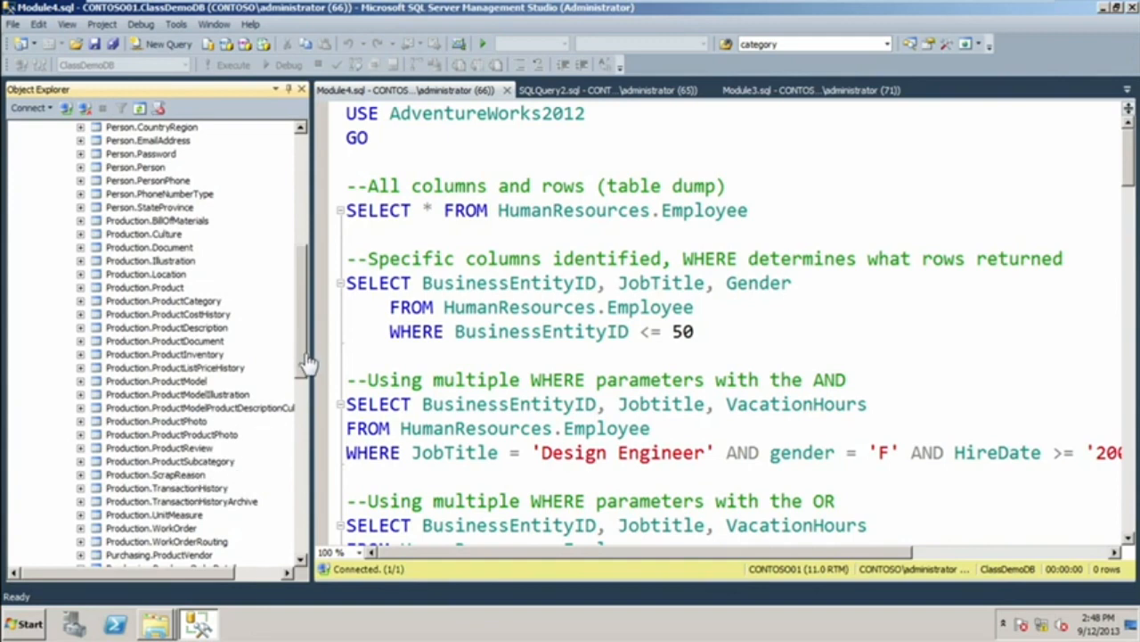
pyautogui.moveTo(303, 372); pyautogui.dragTo(303, 424)
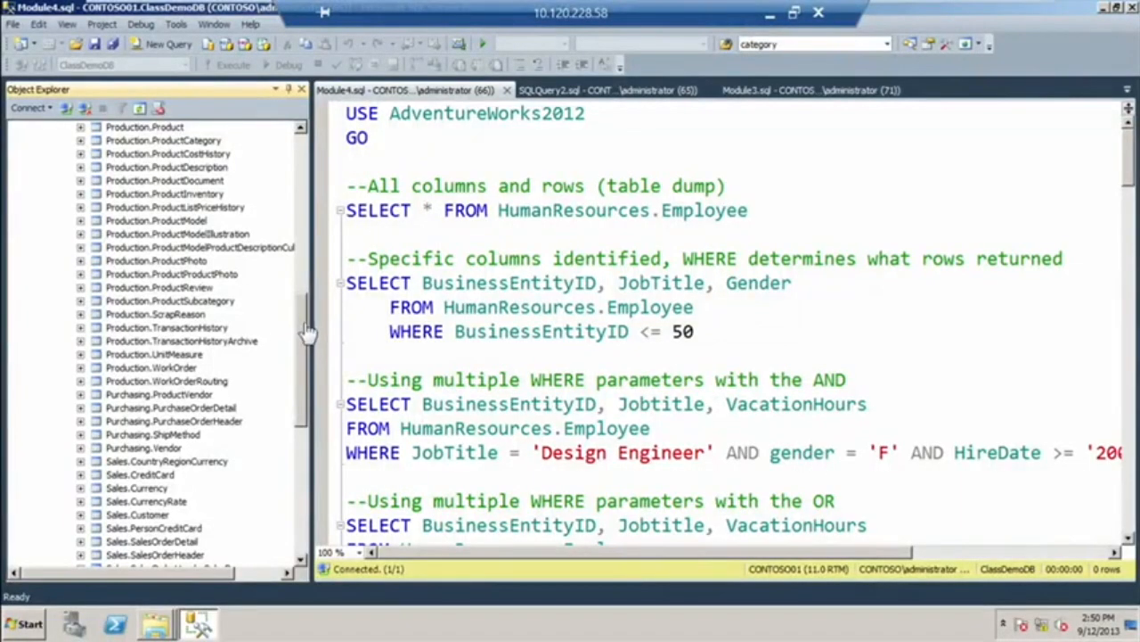
pyautogui.moveTo(305, 331); pyautogui.dragTo(304, 171)
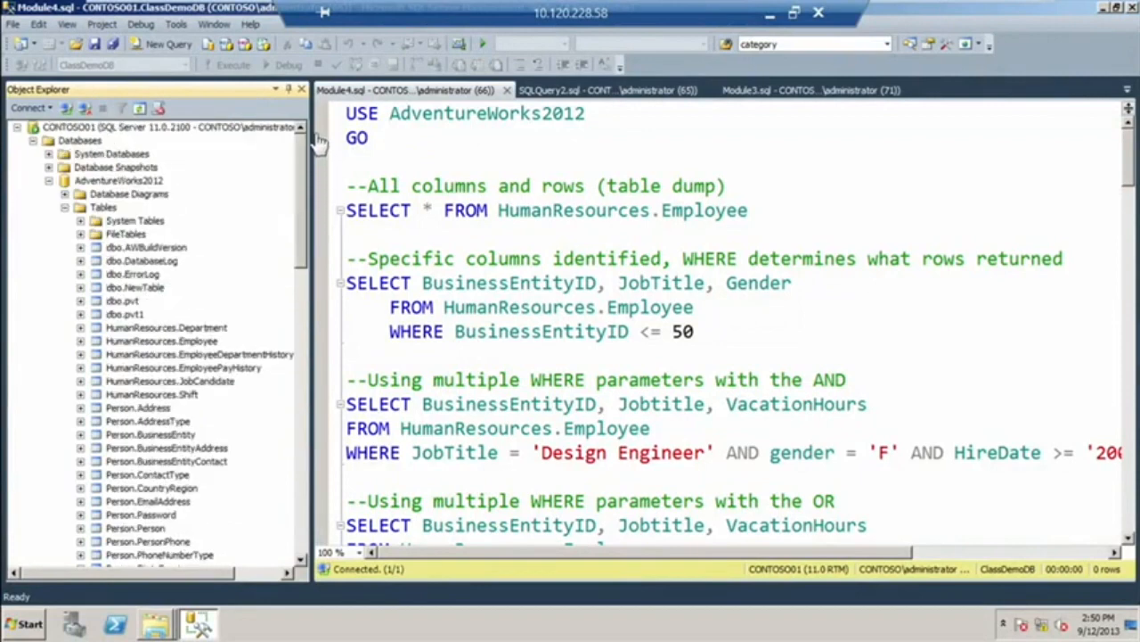
pyautogui.click(66, 209)
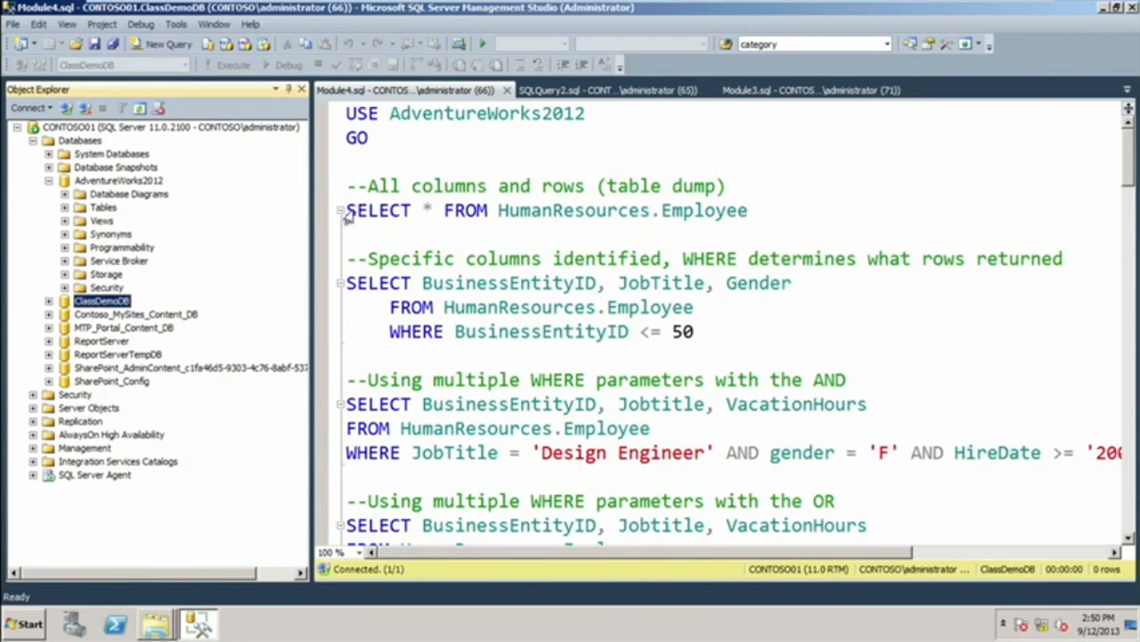
# Run only the USE AdventureWorks2012 and SELECT * FROM HumanResources.Employee statements and review all returned columns.
pyautogui.click(405, 239)
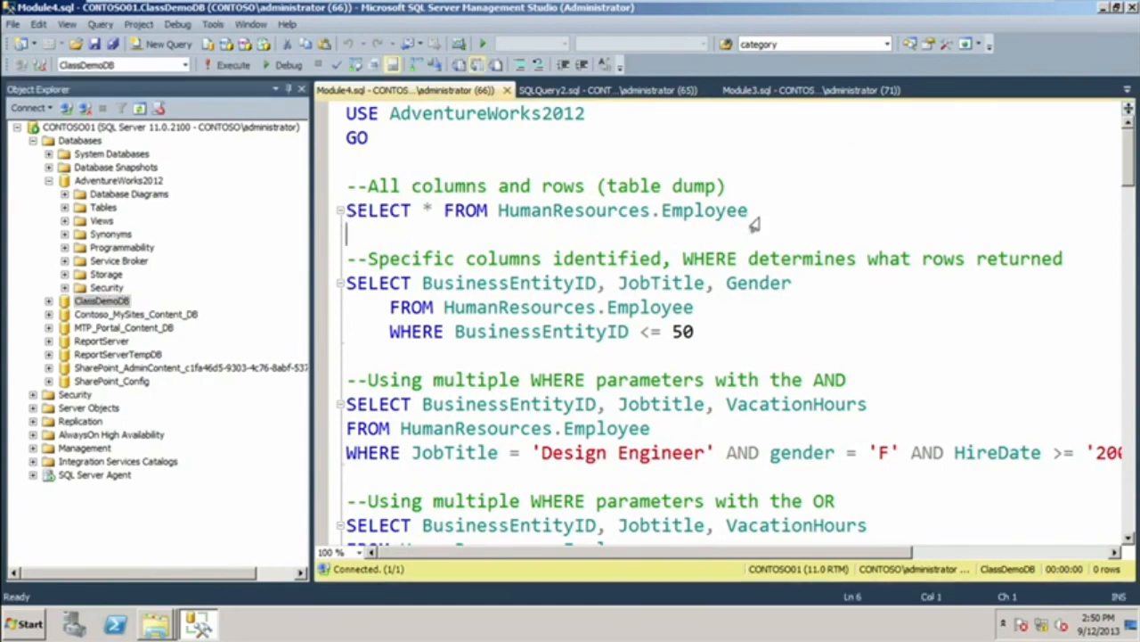
pyautogui.moveTo(750, 219); pyautogui.dragTo(334, 193)
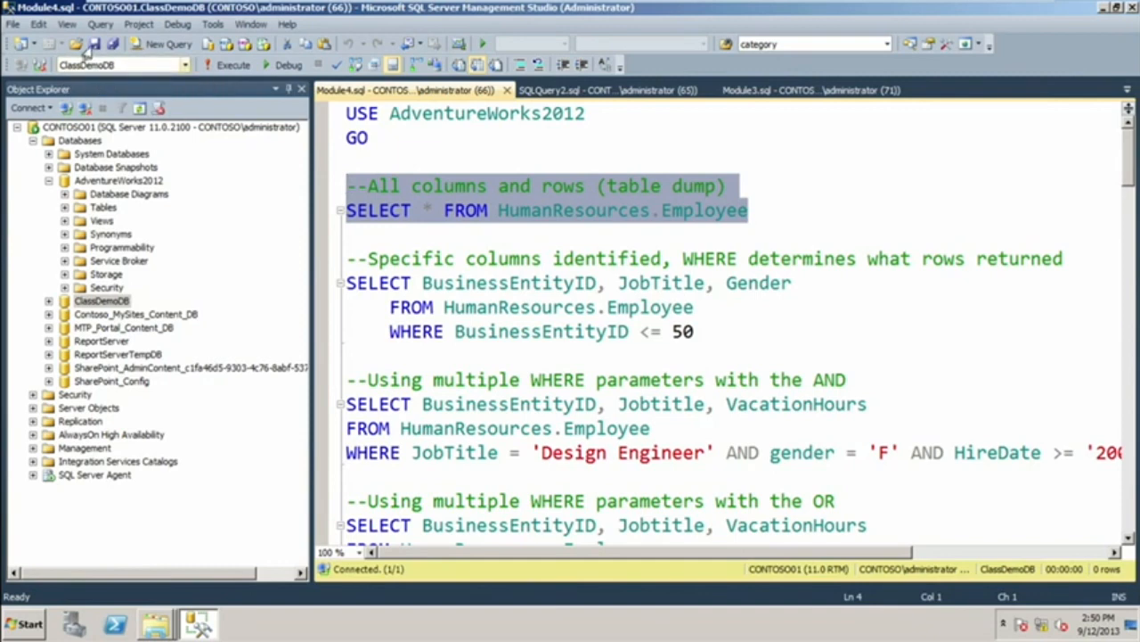
pyautogui.click(403, 145)
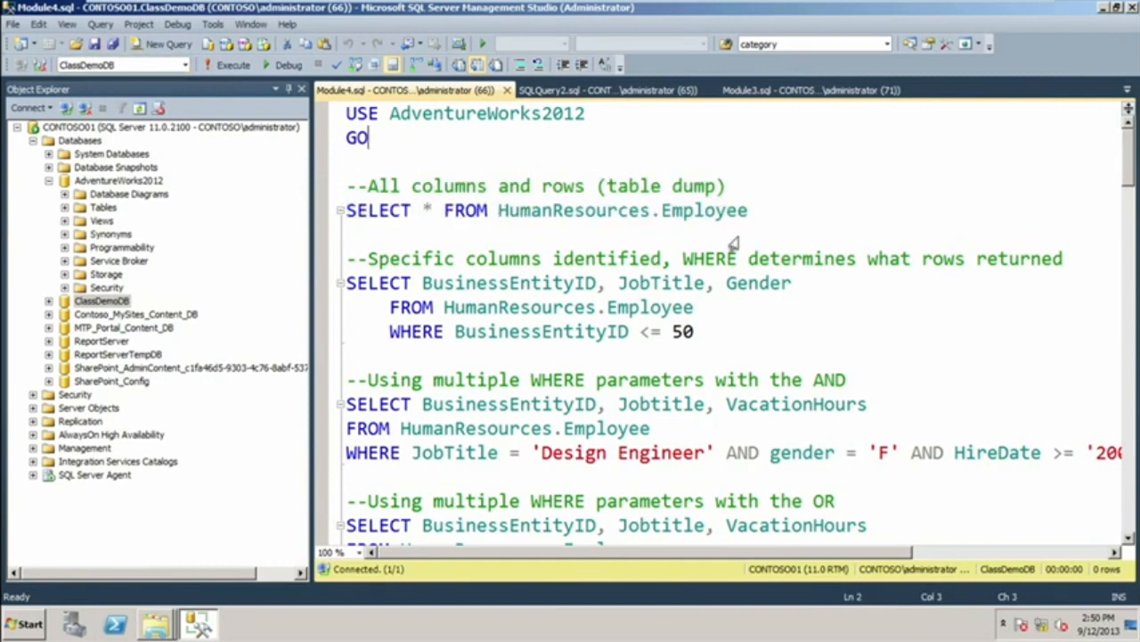
pyautogui.moveTo(748, 213); pyautogui.dragTo(337, 114)
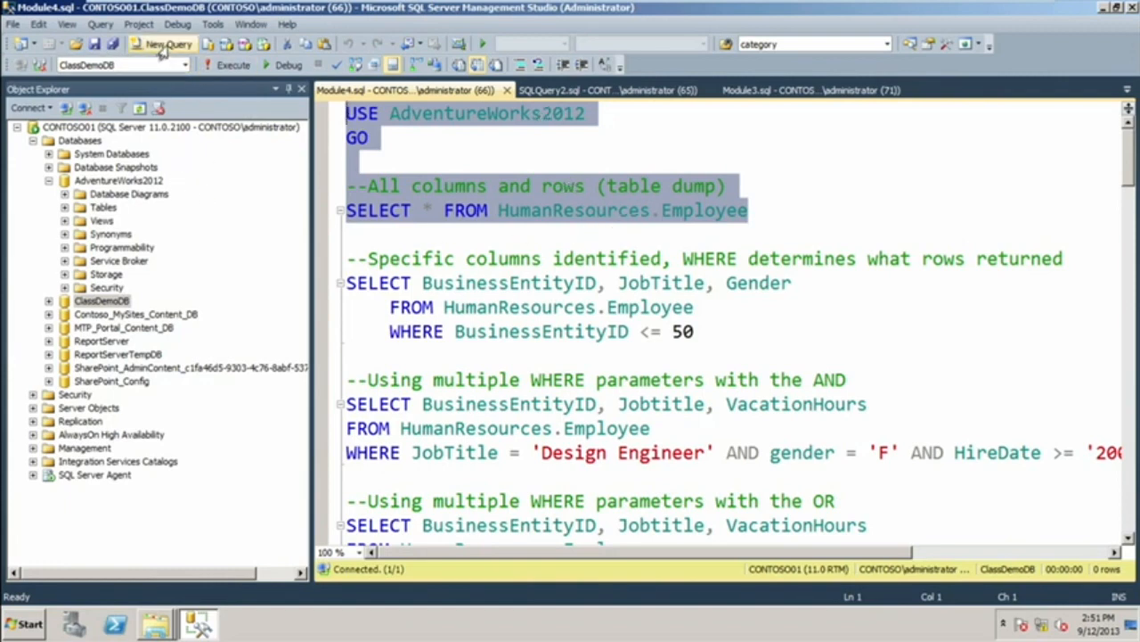
pyautogui.click(230, 68)
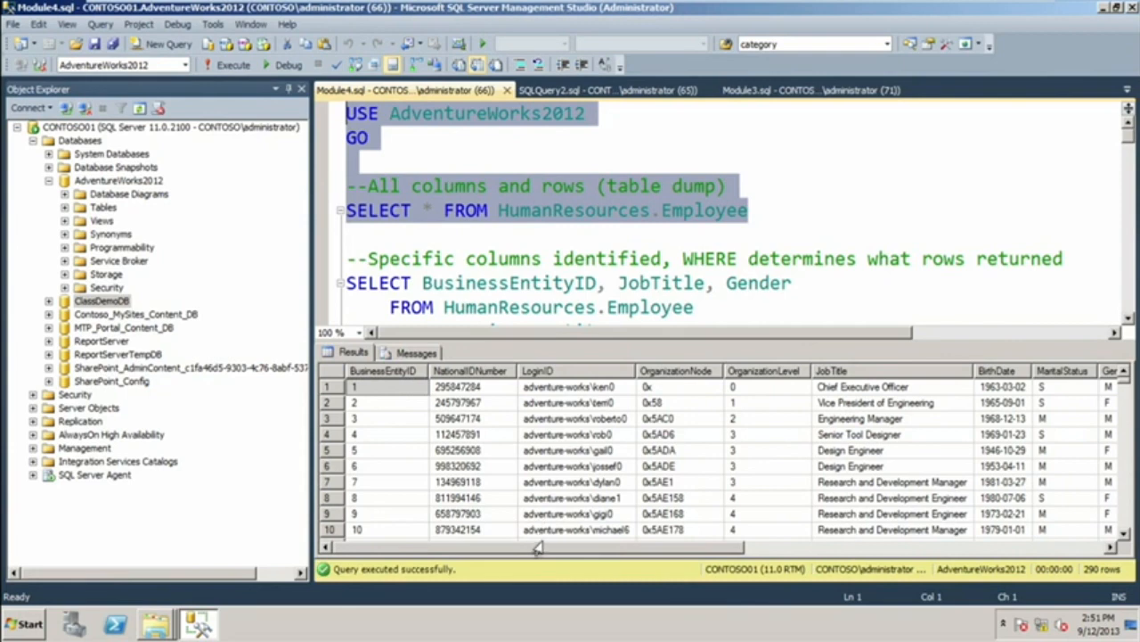
pyautogui.moveTo(539, 548); pyautogui.dragTo(920, 561)
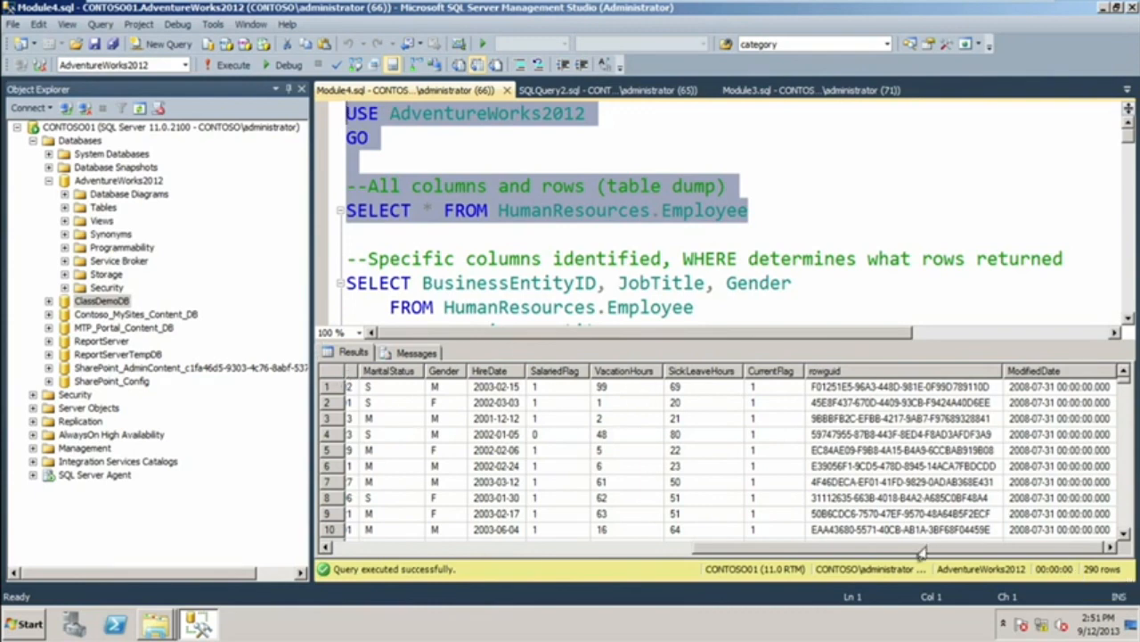
pyautogui.moveTo(923, 552); pyautogui.dragTo(549, 563)
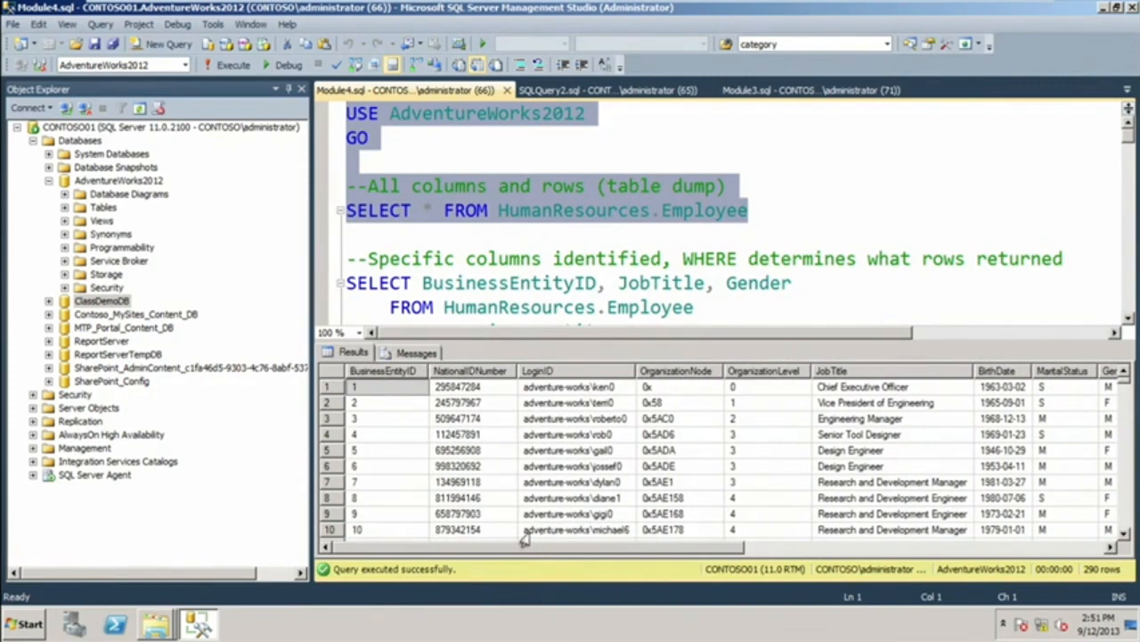
# Run only the BusinessEntityID, JobTitle, Gender query with WHERE BusinessEntityID <= 50 and review its results down to the last row.
pyautogui.click(779, 218)
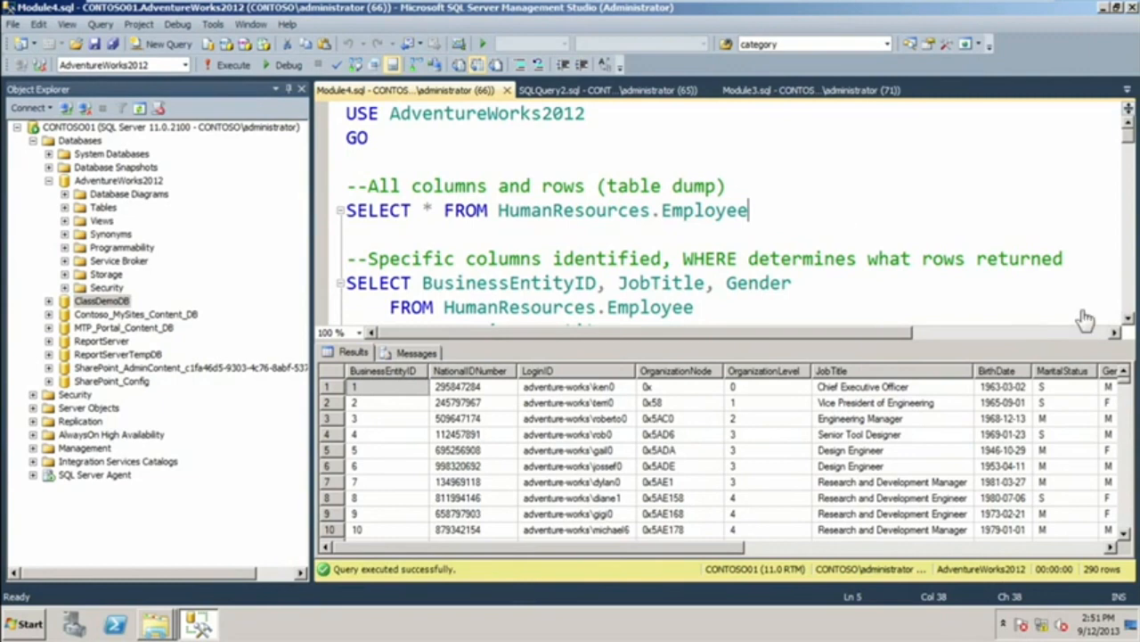
pyautogui.click(1128, 318)
pyautogui.click(1128, 319)
pyautogui.click(1128, 318)
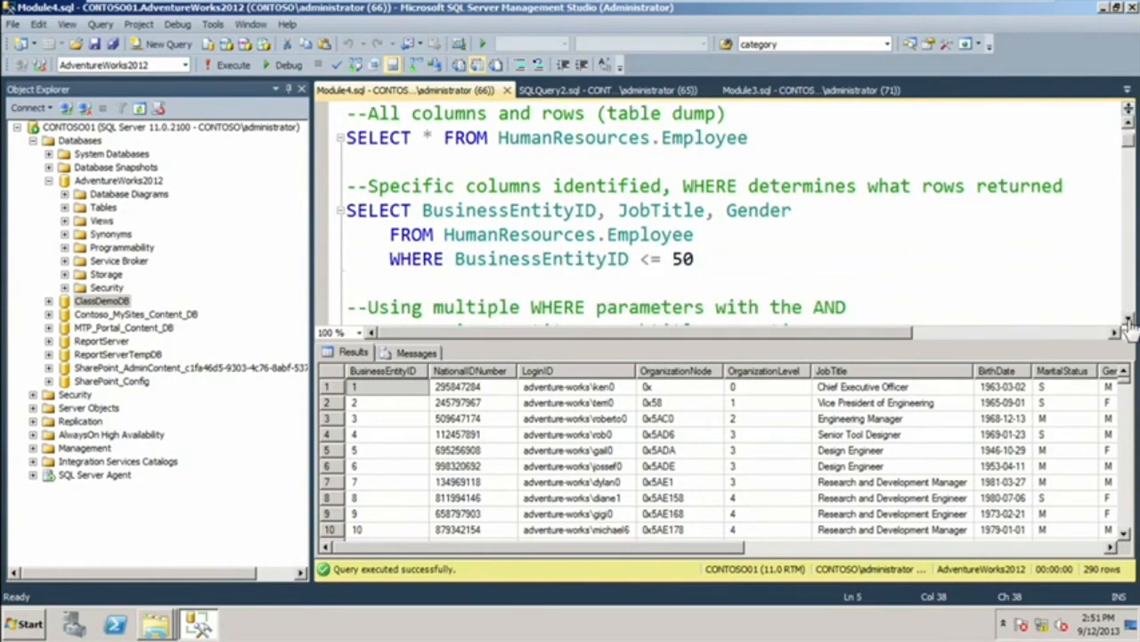
pyautogui.click(694, 259)
pyautogui.moveTo(695, 267); pyautogui.dragTo(349, 213)
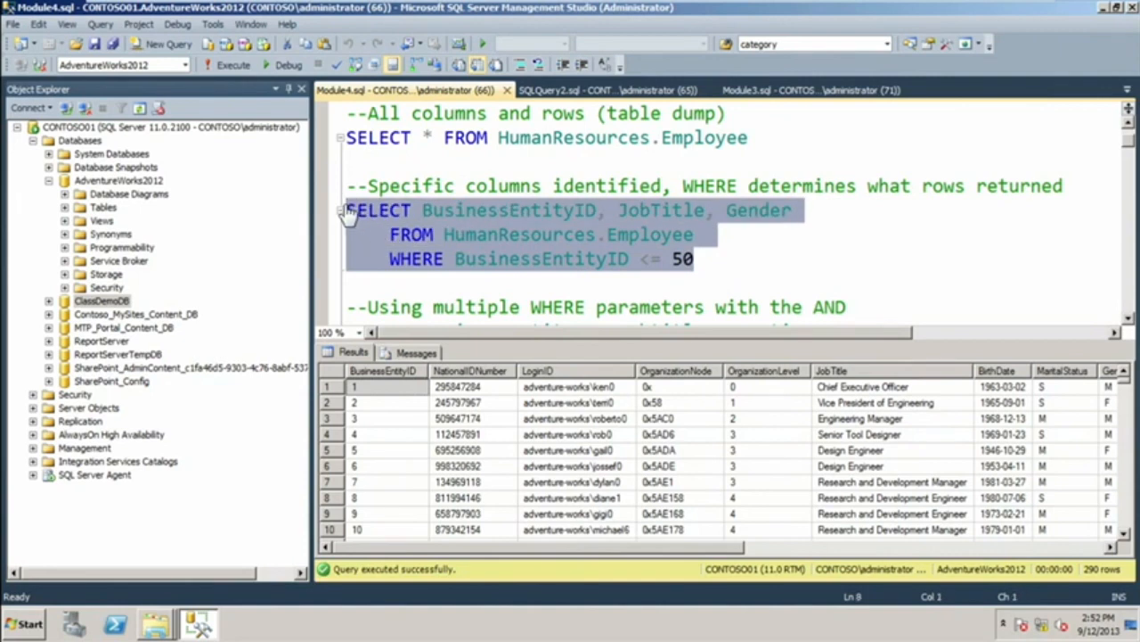
pyautogui.click(246, 70)
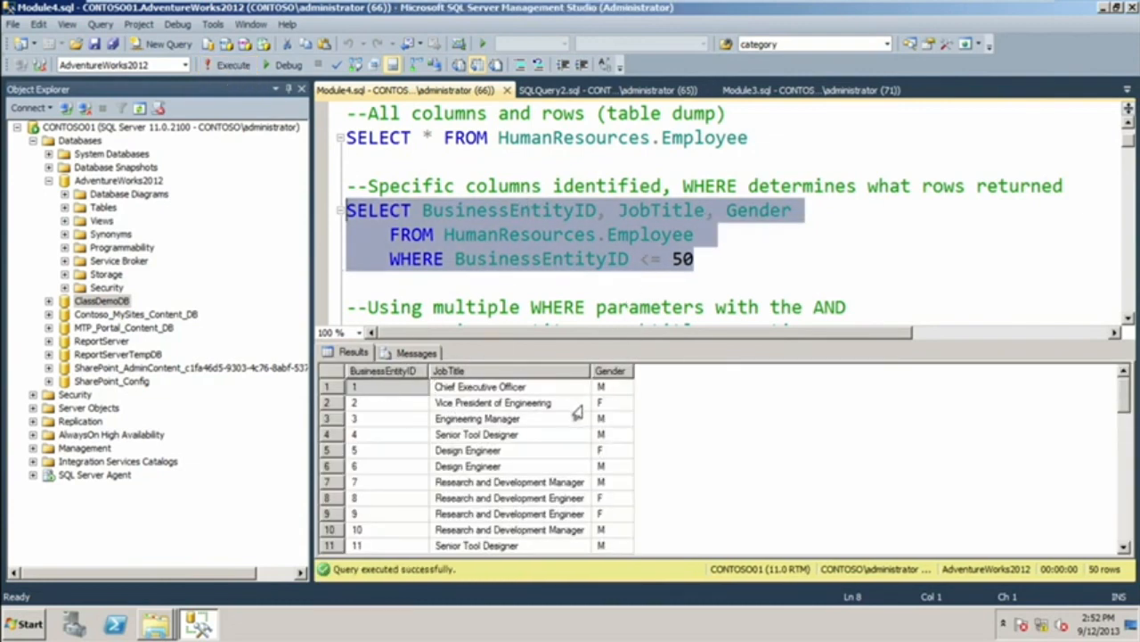
pyautogui.click(720, 458)
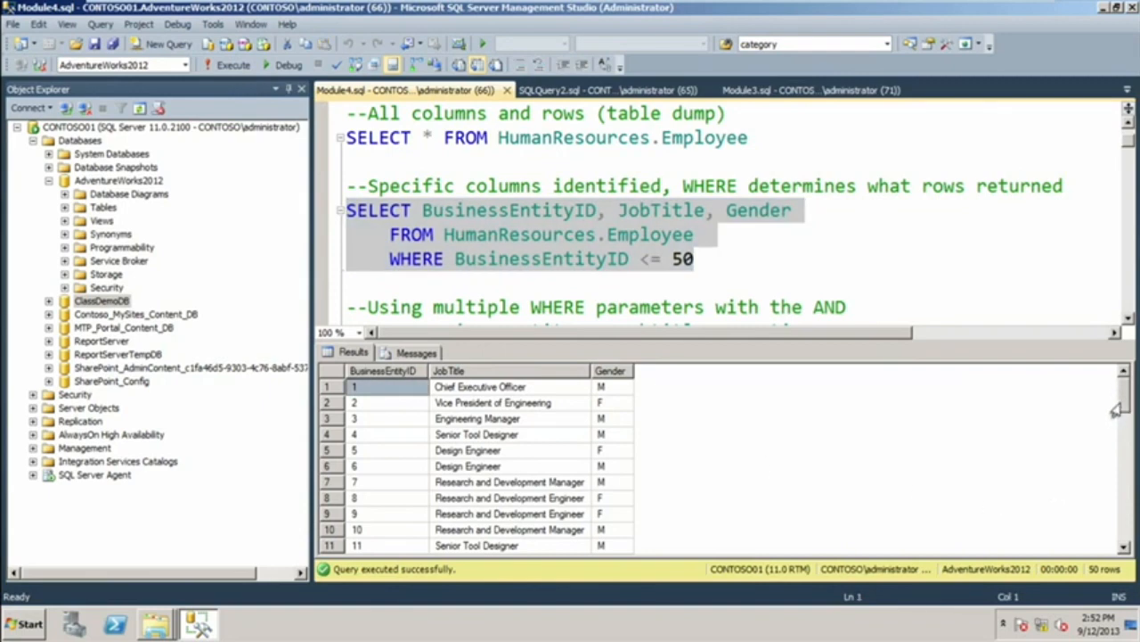
pyautogui.moveTo(1121, 403); pyautogui.dragTo(1133, 611)
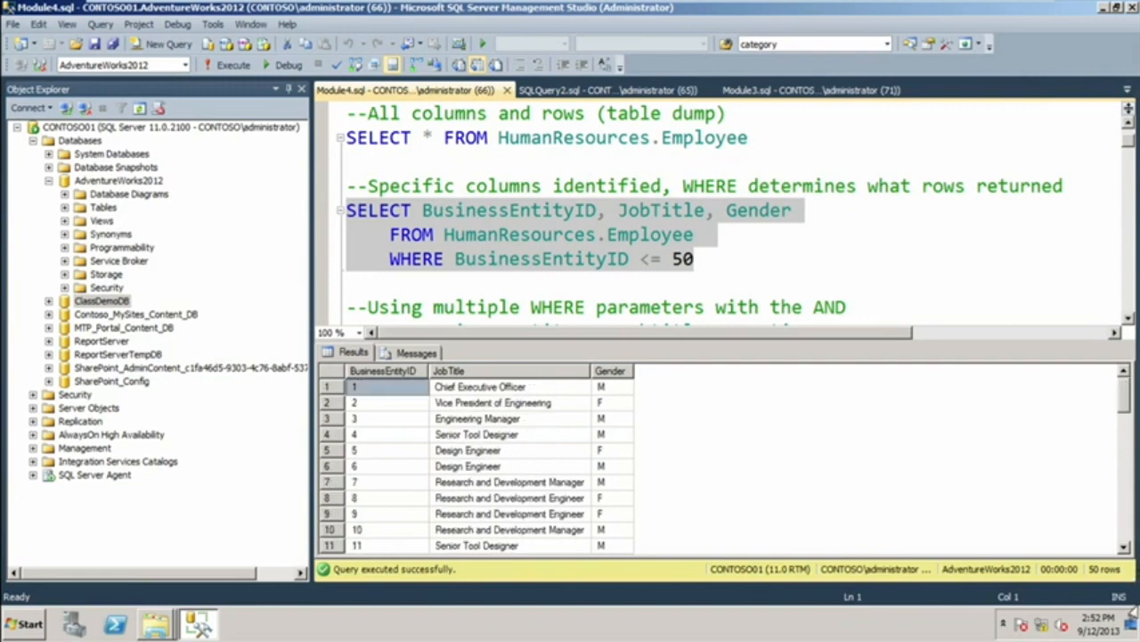
pyautogui.click(1124, 547)
pyautogui.click(1124, 547)
pyautogui.click(1124, 547)
pyautogui.moveTo(1124, 405); pyautogui.dragTo(1127, 556)
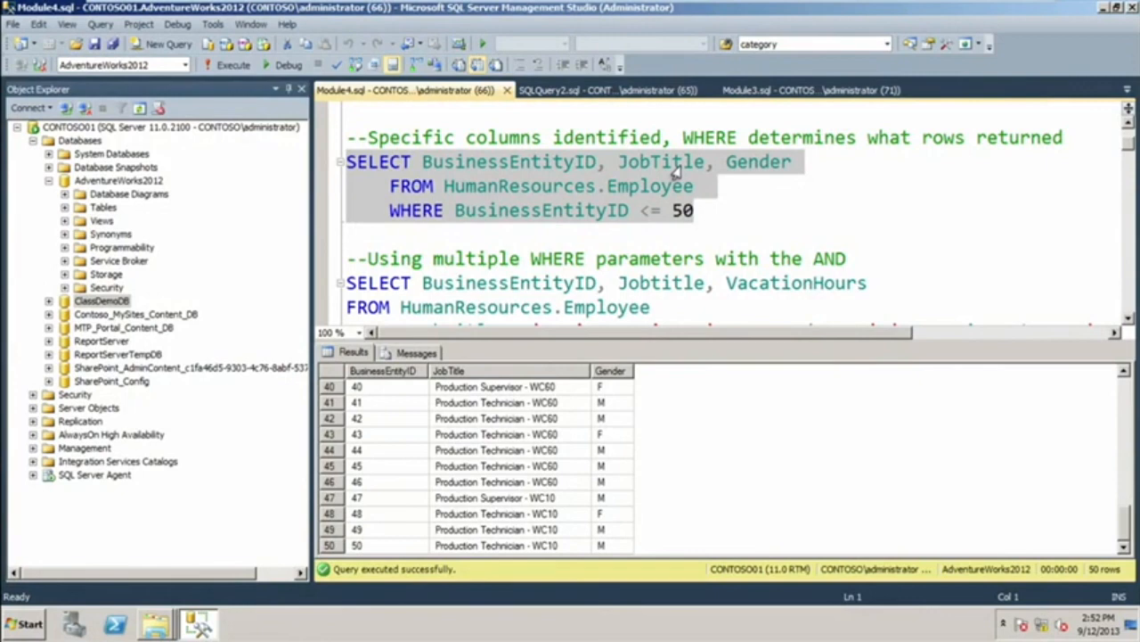
# Enlarge the query editor area and run only the query that combines multiple WHERE parameters with AND.
pyautogui.click(1126, 322)
pyautogui.click(1126, 323)
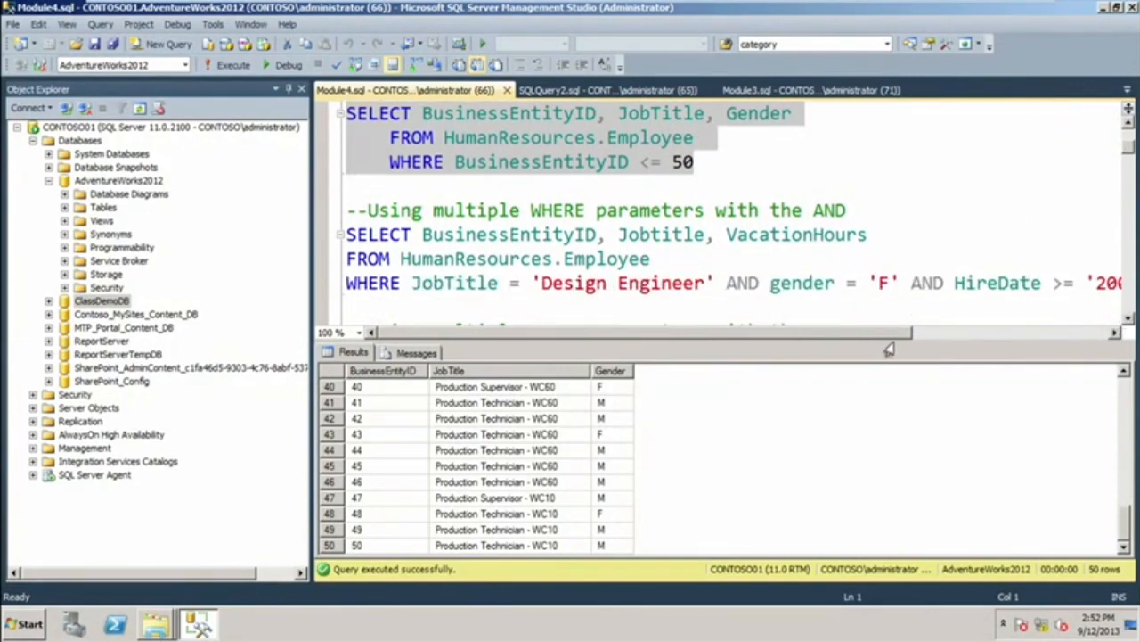
pyautogui.moveTo(923, 345); pyautogui.dragTo(923, 431)
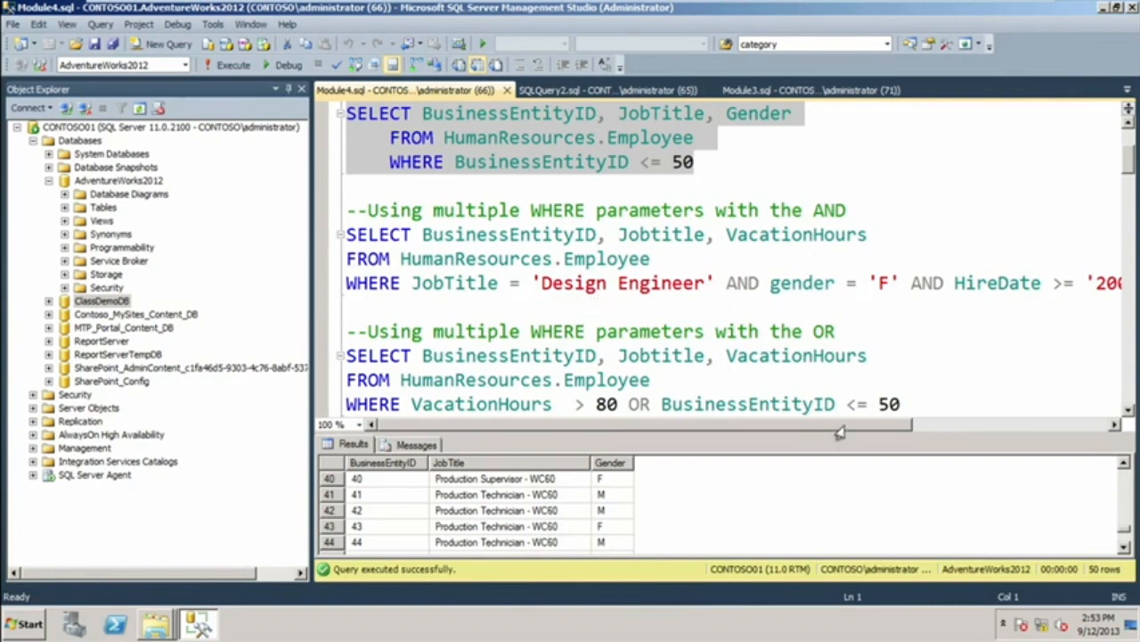
pyautogui.moveTo(839, 432); pyautogui.dragTo(936, 433)
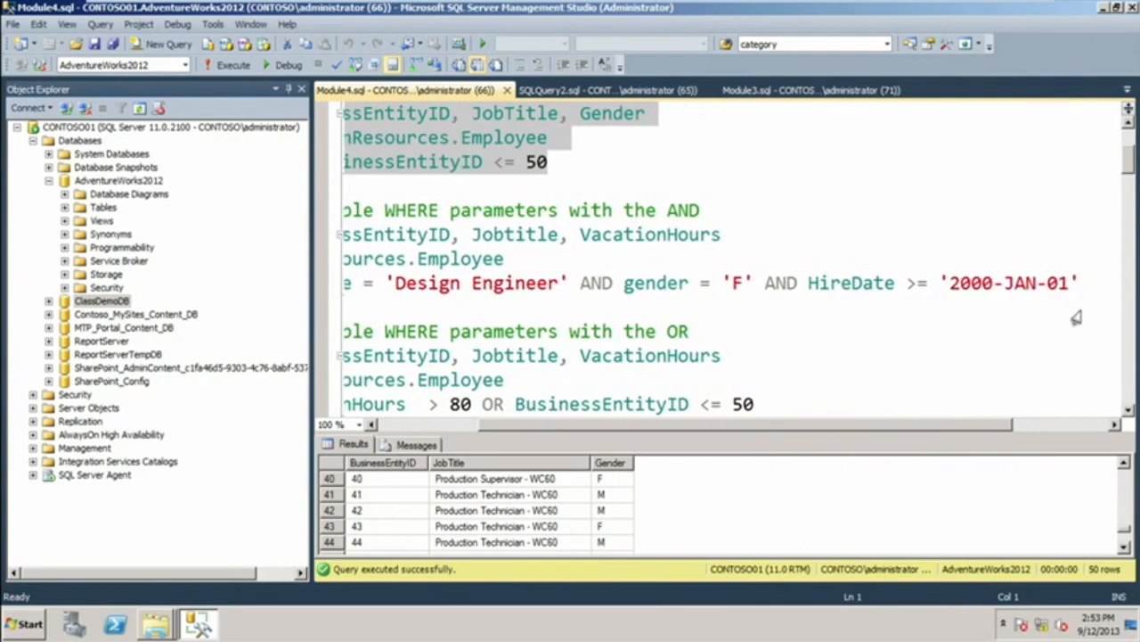
pyautogui.moveTo(1081, 283); pyautogui.dragTo(325, 220)
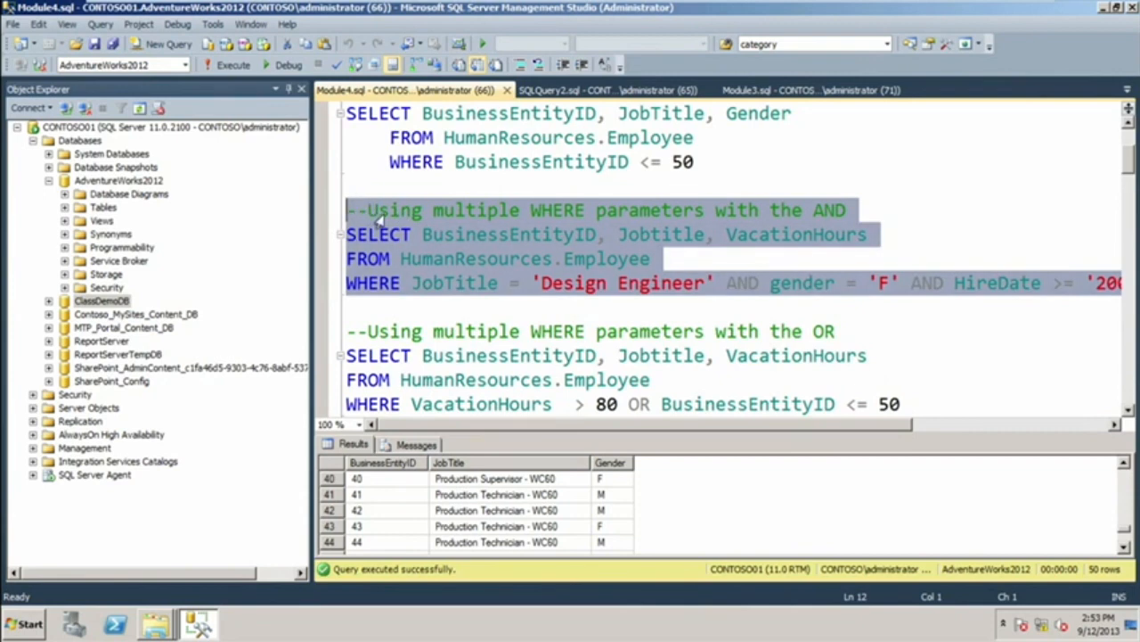
pyautogui.click(230, 65)
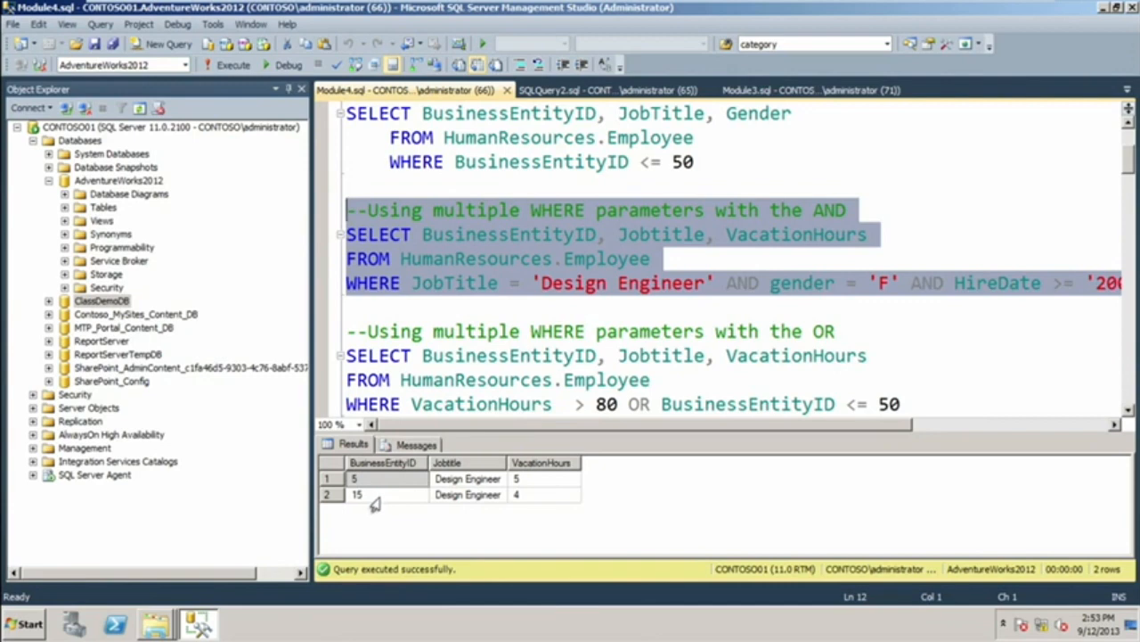
pyautogui.click(600, 433)
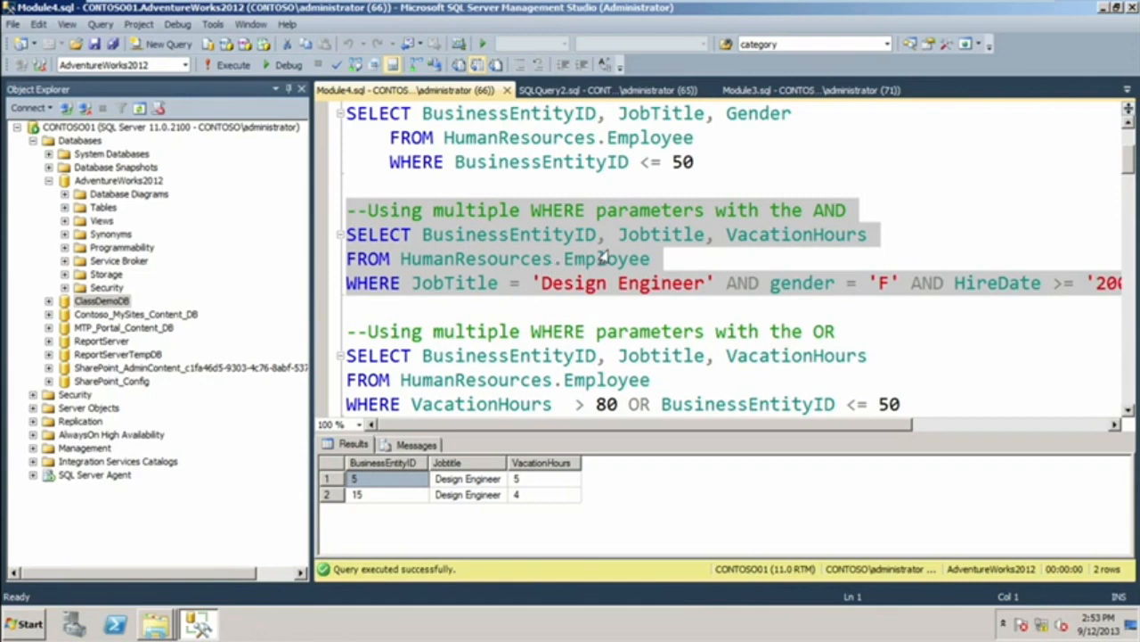
# Replace VacationHours with HireDate in the SELECT list of the AND query.
pyautogui.click(769, 236)
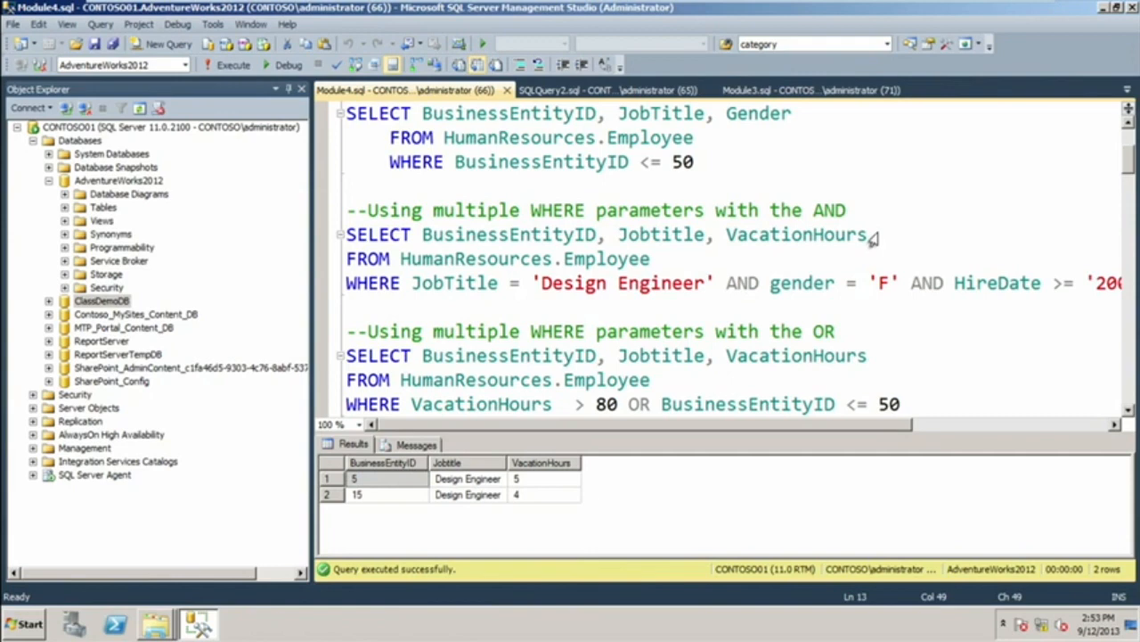
pyautogui.moveTo(870, 236); pyautogui.dragTo(718, 253)
pyautogui.write('H')
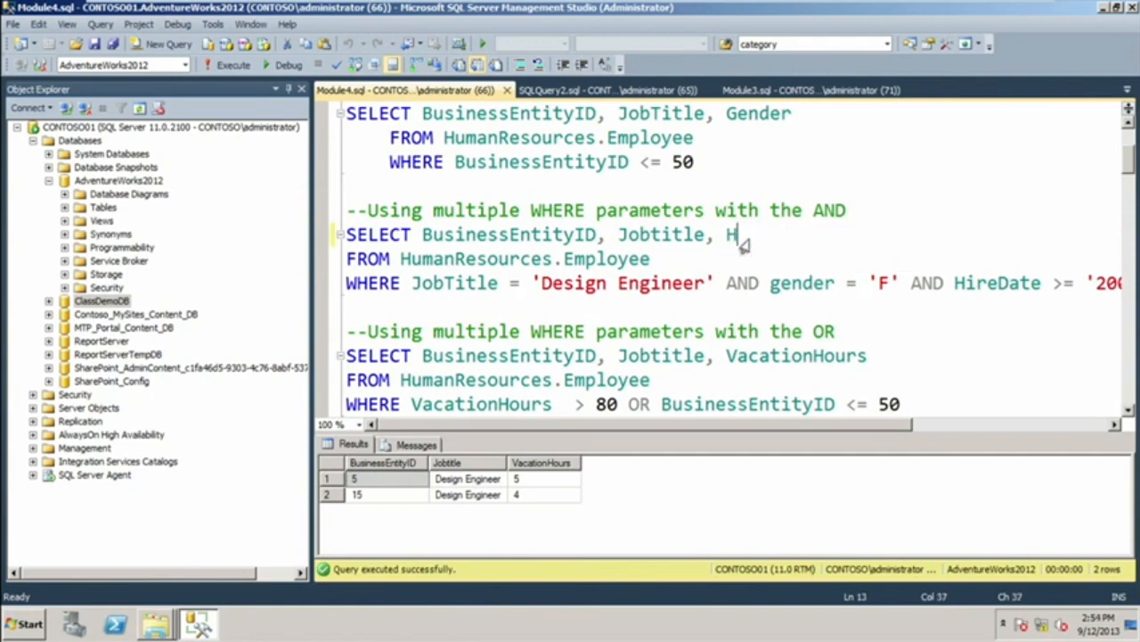
pyautogui.write('ireDate')
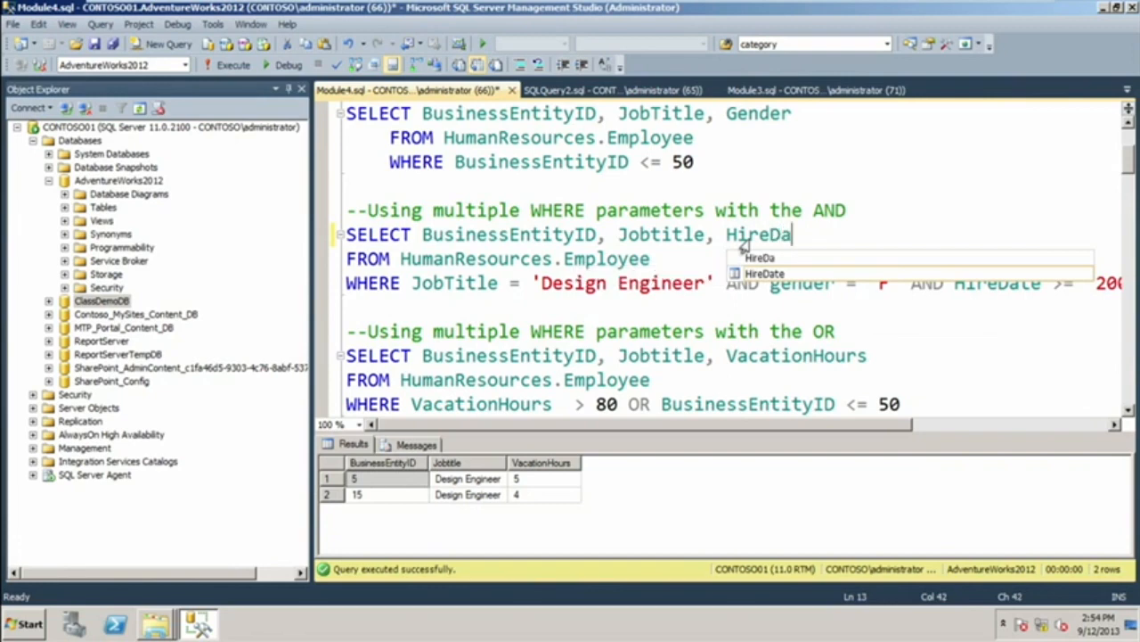
pyautogui.click(687, 258)
# Replace Jobtitle with Gender in the SELECT list of the AND query.
pyautogui.click(702, 236)
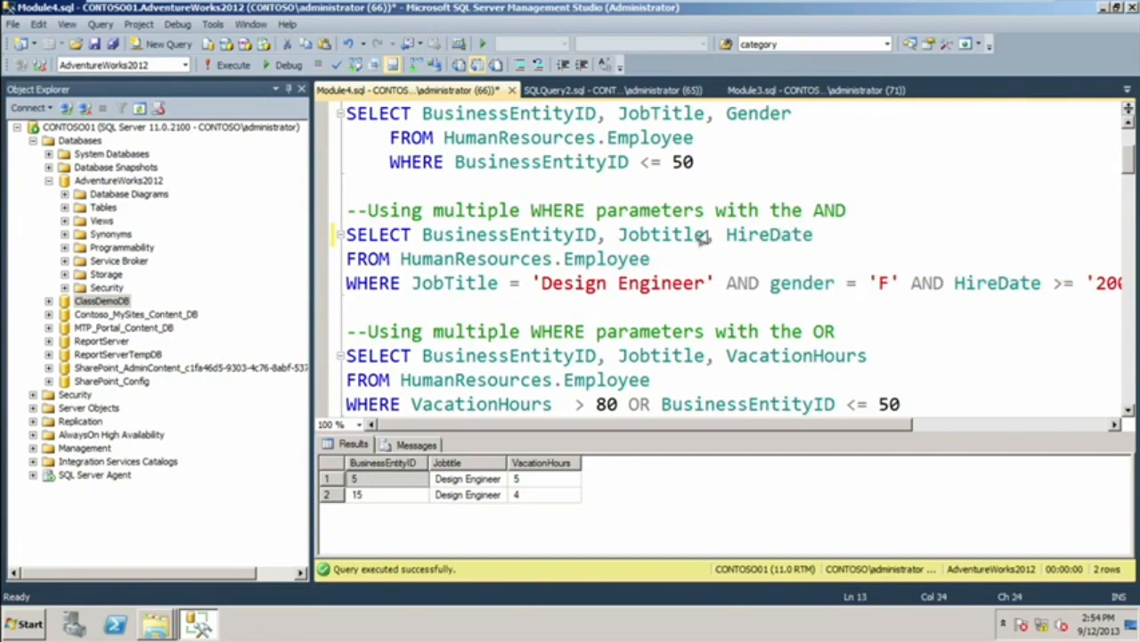
pyautogui.press('BackSpace')
pyautogui.press('BackSpace')
pyautogui.press('BackSpace')
pyautogui.press('BackSpace')
pyautogui.press('BackSpace')
pyautogui.press('BackSpace')
pyautogui.press('BackSpace')
pyautogui.press('BackSpace')
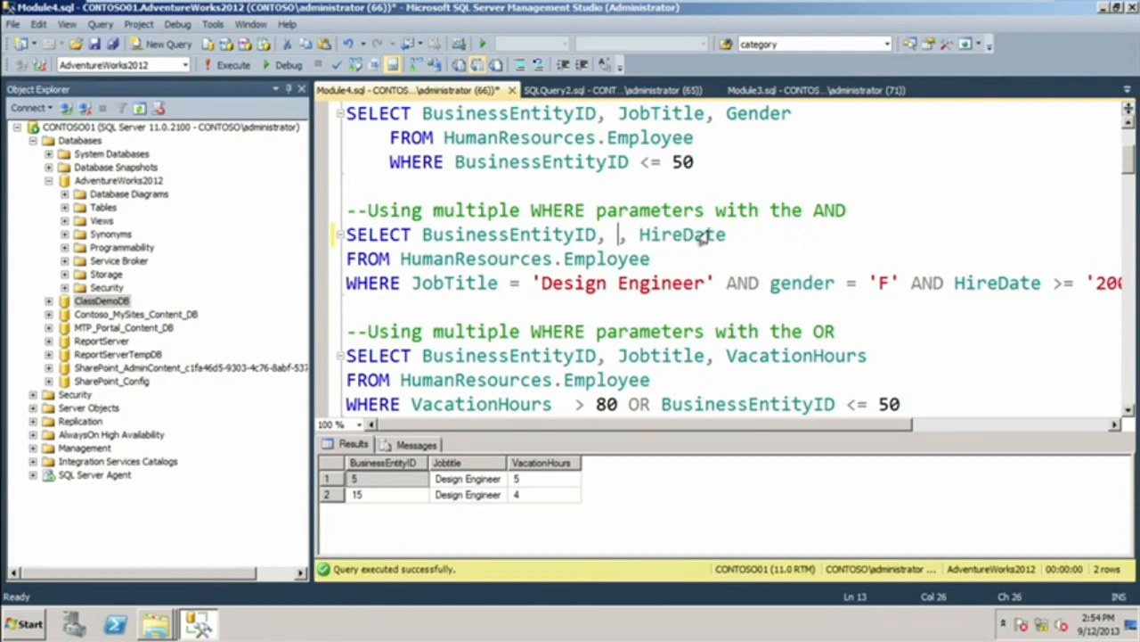
pyautogui.write('Gener')
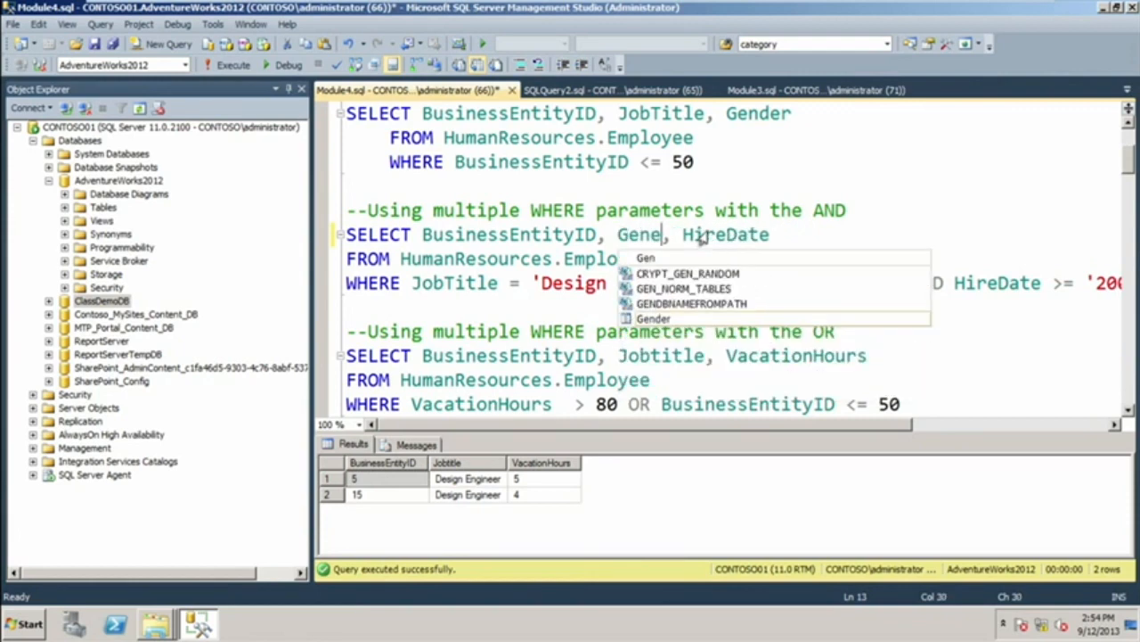
pyautogui.press('BackSpace')
pyautogui.press('BackSpace')
pyautogui.write('derr')
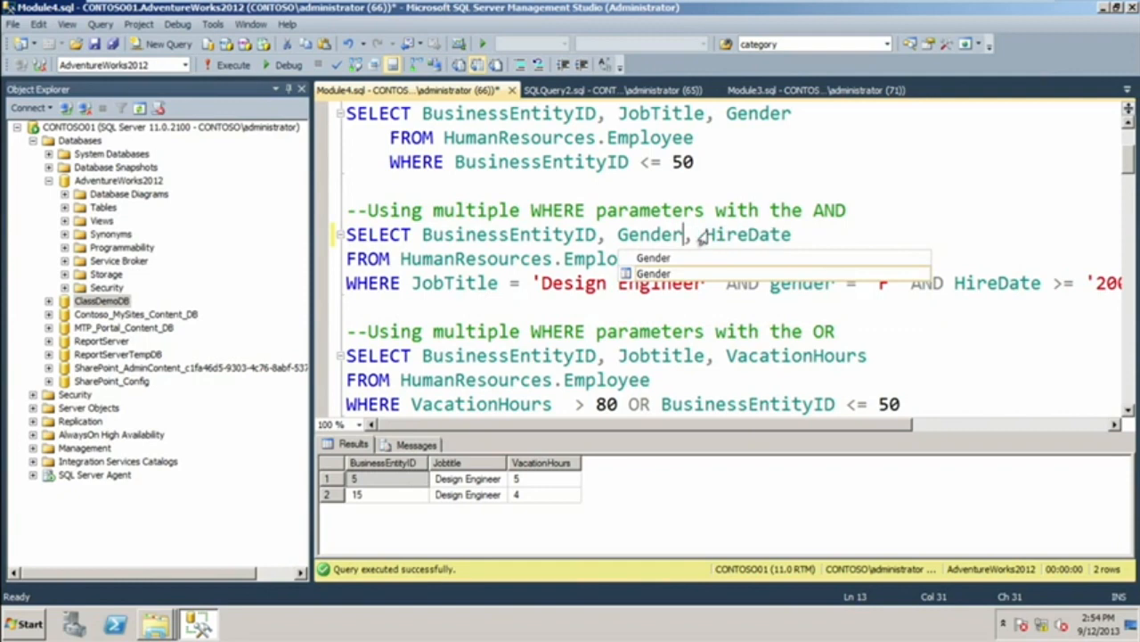
# Replace BusinessEntityID with JobTitle as the first column in the SELECT list of the AND query.
pyautogui.press('BackSpace')
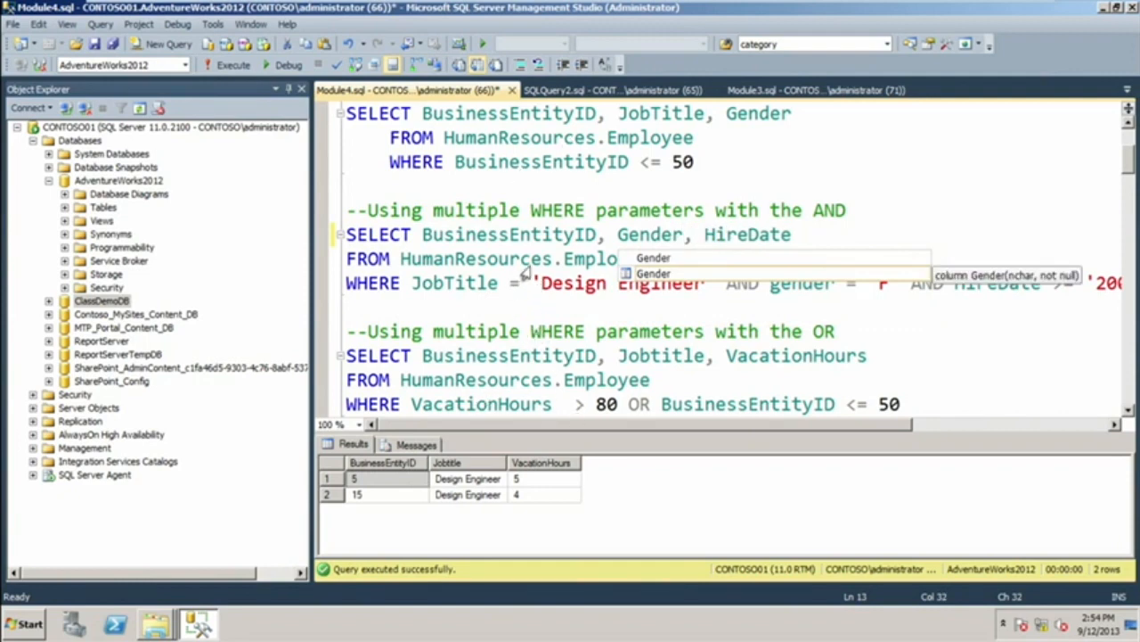
pyautogui.click(532, 234)
pyautogui.click(587, 234)
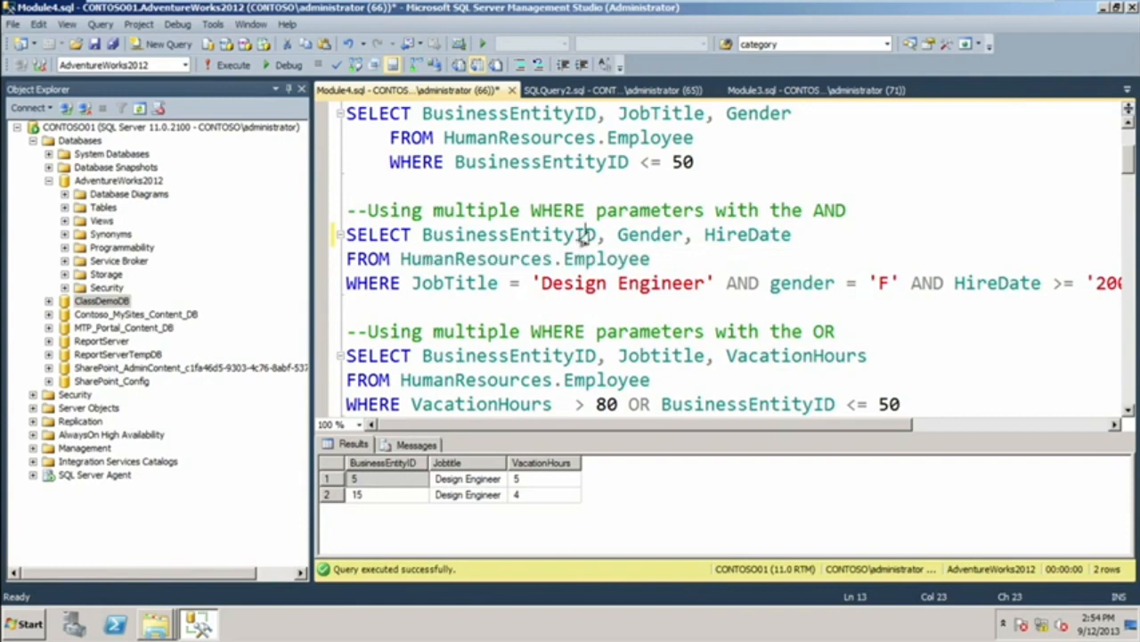
pyautogui.press('BackSpace')
pyautogui.press('BackSpace')
pyautogui.press('BackSpace')
pyautogui.press('BackSpace')
pyautogui.press('BackSpace')
pyautogui.press('BackSpace')
pyautogui.press('BackSpace')
pyautogui.press('BackSpace')
pyautogui.press('BackSpace')
pyautogui.press('BackSpace')
pyautogui.press('BackSpace')
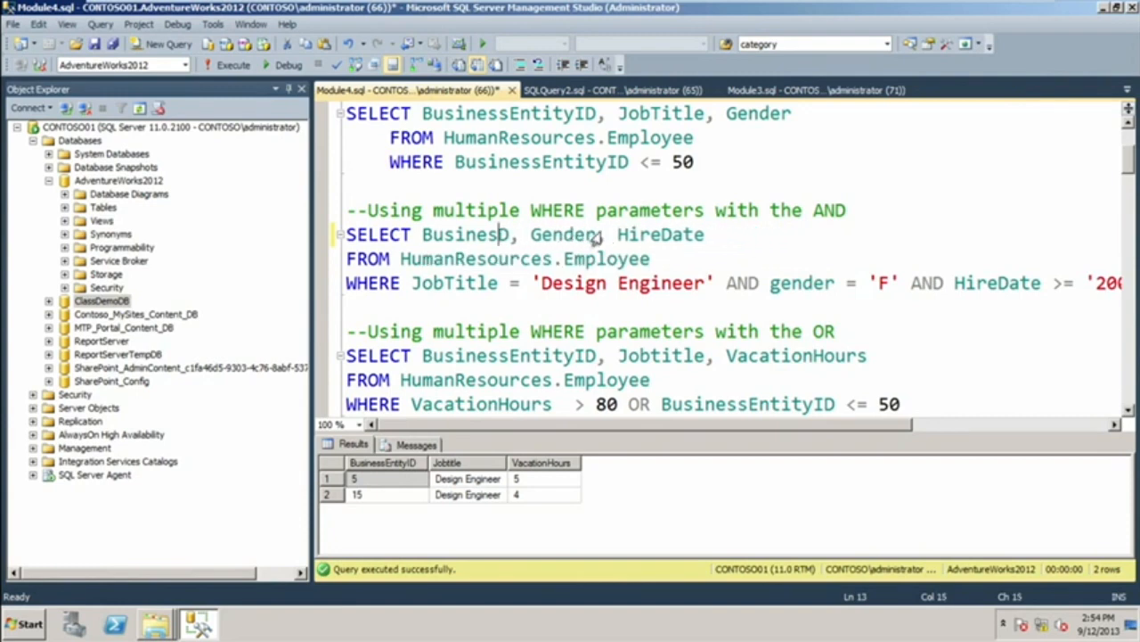
pyautogui.press('BackSpace')
pyautogui.press('BackSpace')
pyautogui.press('BackSpace')
pyautogui.press('BackSpace')
pyautogui.press('Delete')
pyautogui.write('JobTitl')
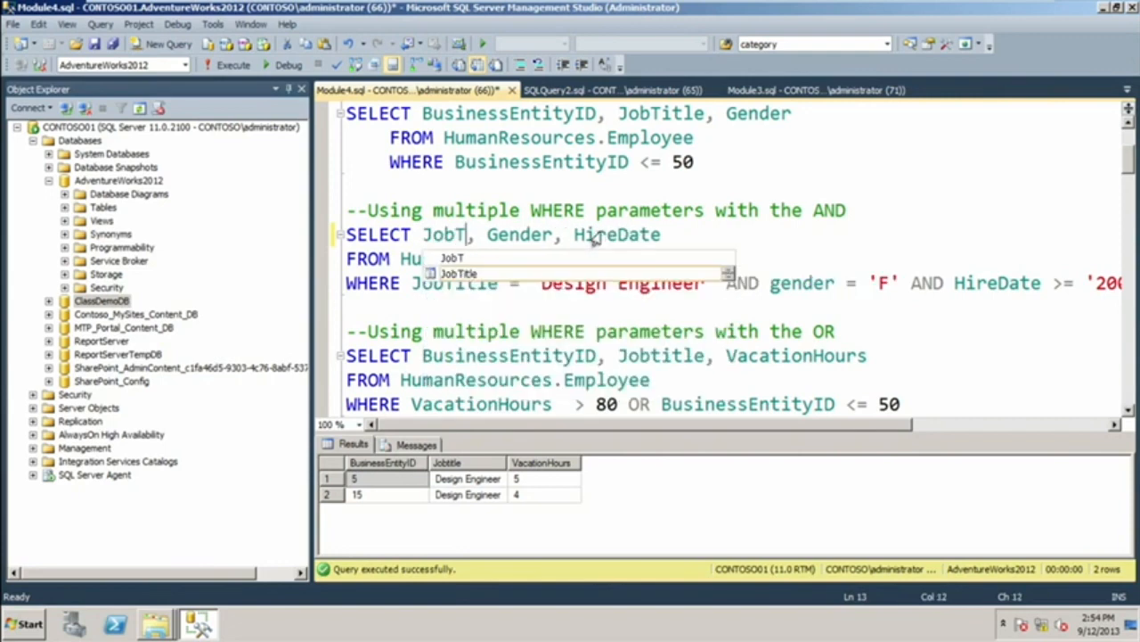
pyautogui.write('e')
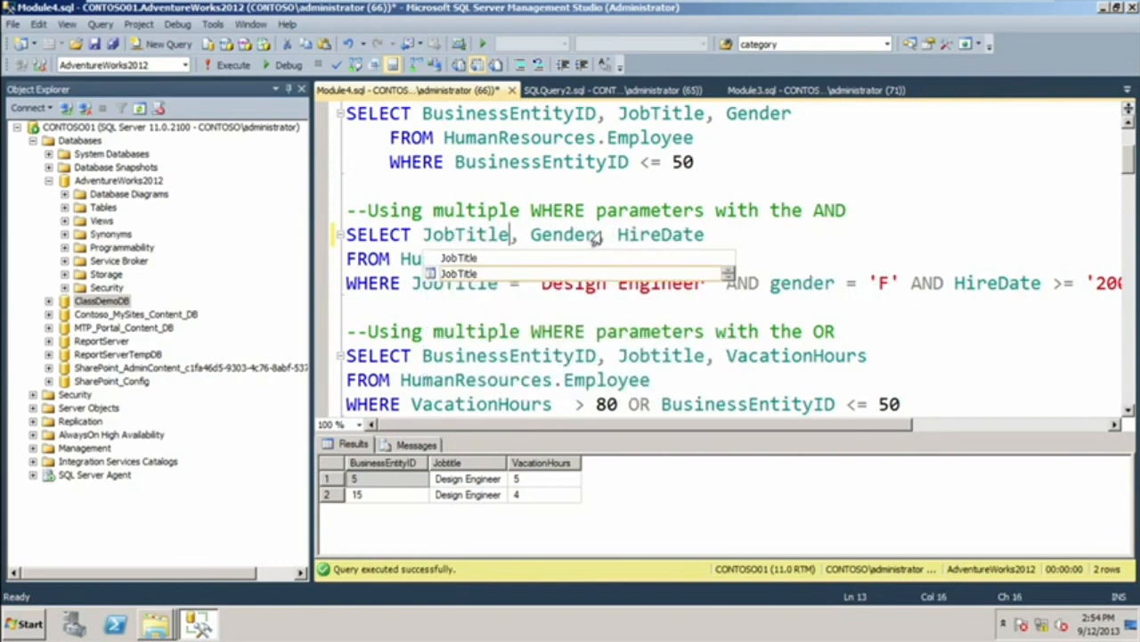
pyautogui.click(708, 237)
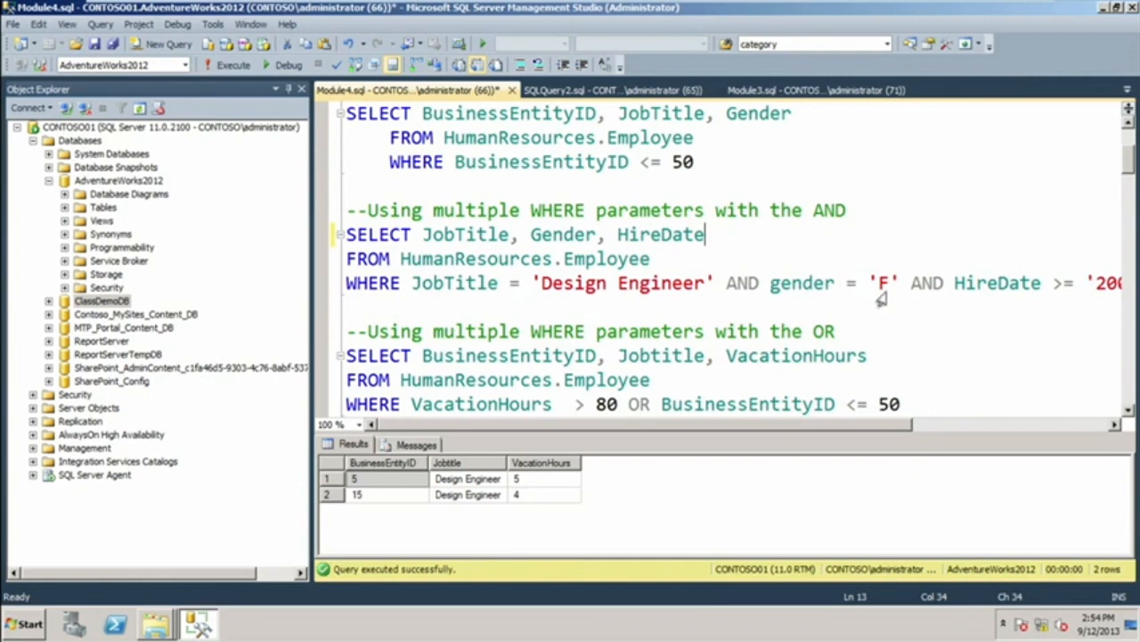
# Run only the AND query with the columns JobTitle, Gender and HireDate.
pyautogui.click(1119, 284)
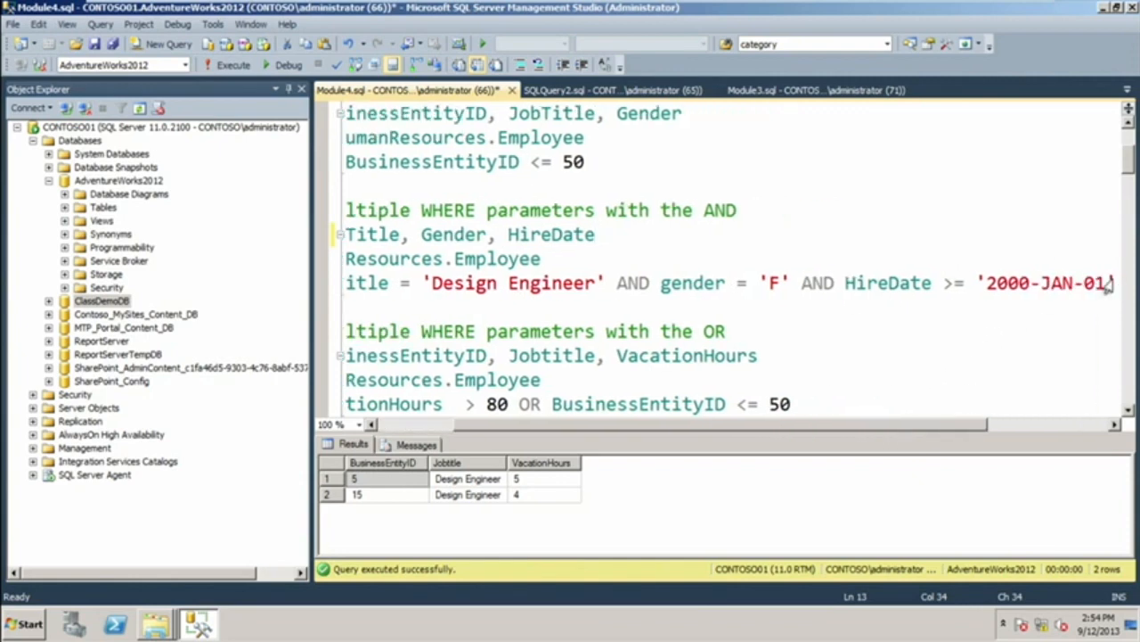
pyautogui.moveTo(1107, 292); pyautogui.dragTo(337, 234)
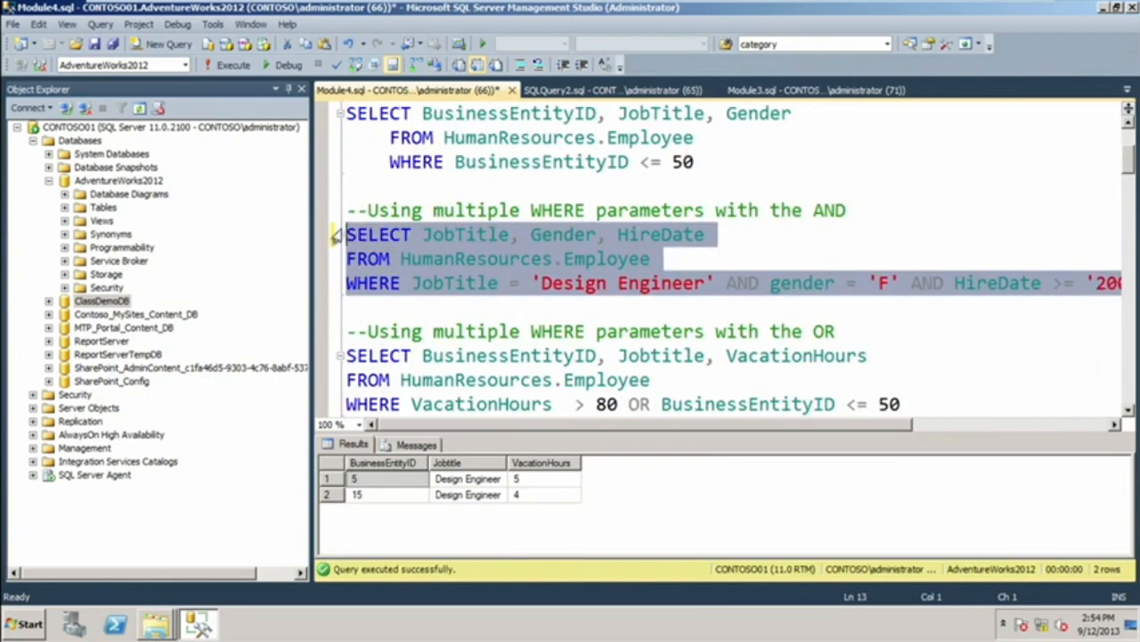
pyautogui.click(229, 65)
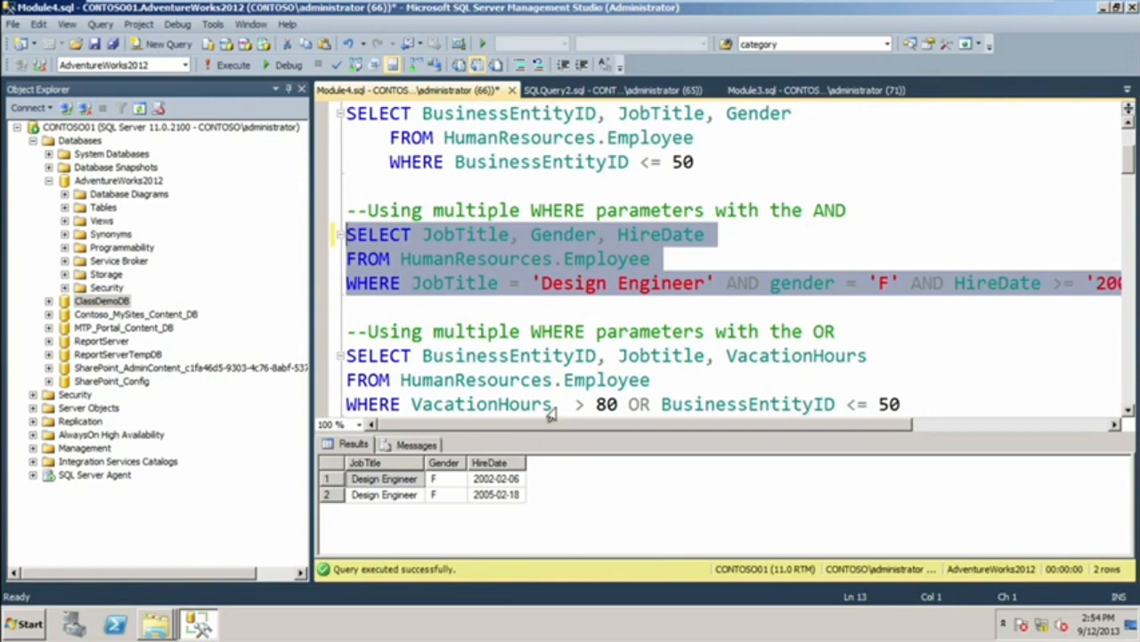
# Add BusinessEntityID as the last column in the SELECT list of the AND query.
pyautogui.click(729, 247)
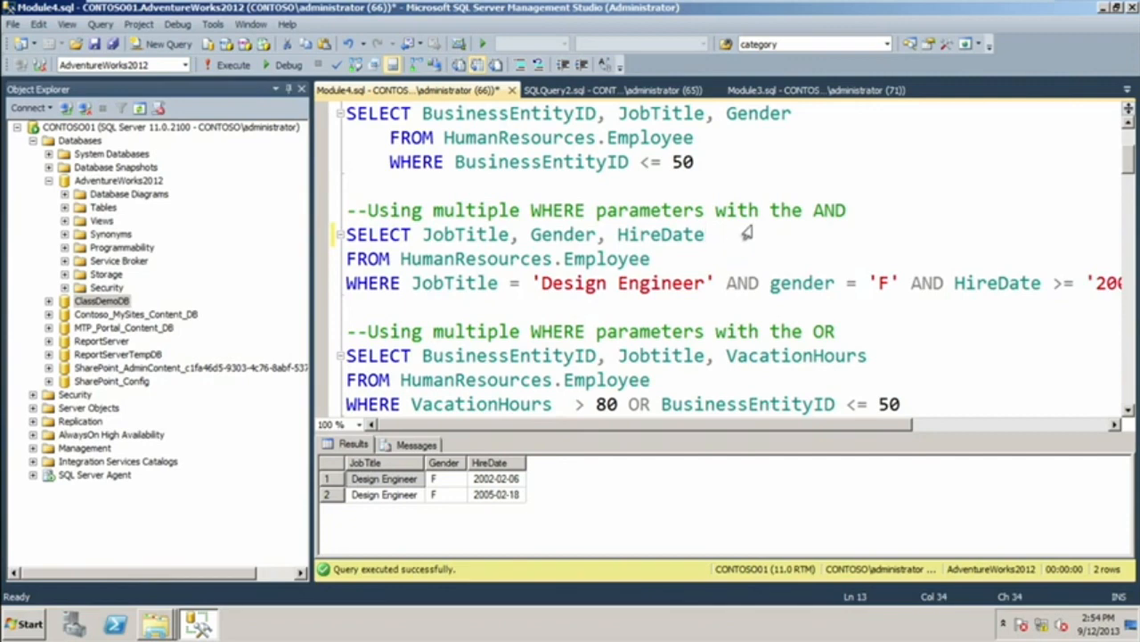
pyautogui.write(', Bus')
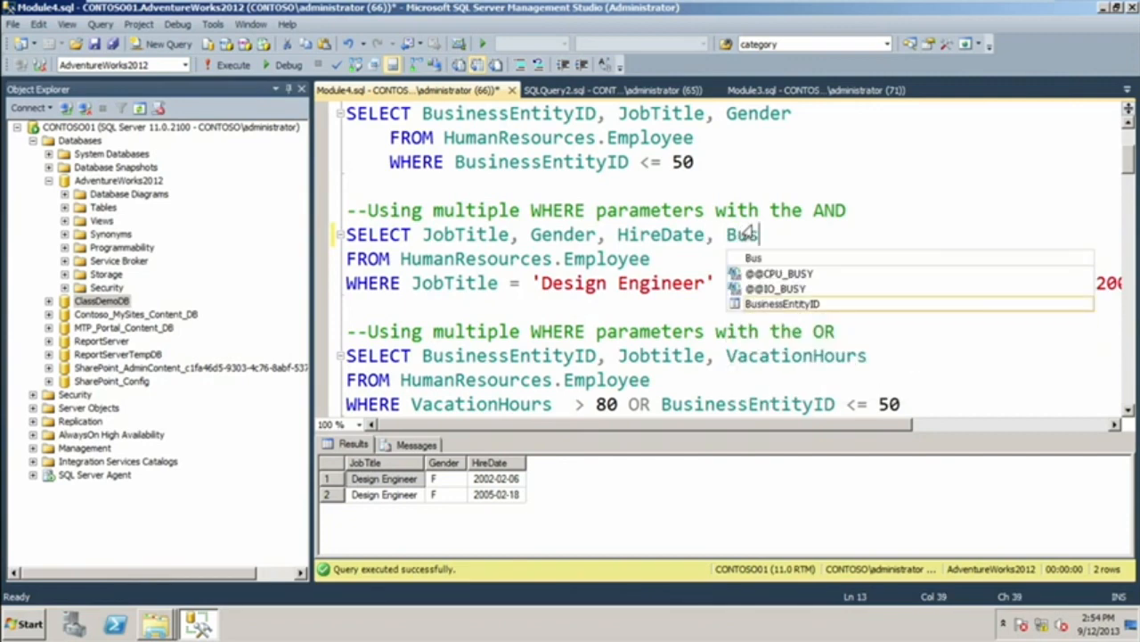
pyautogui.write('iness')
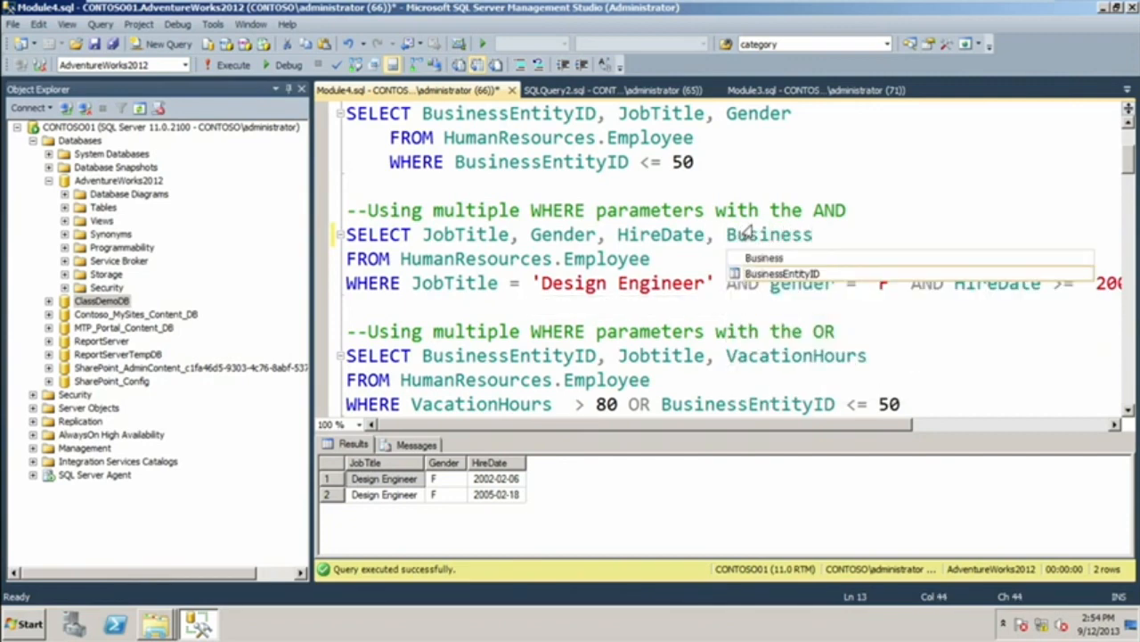
pyautogui.write('Entit')
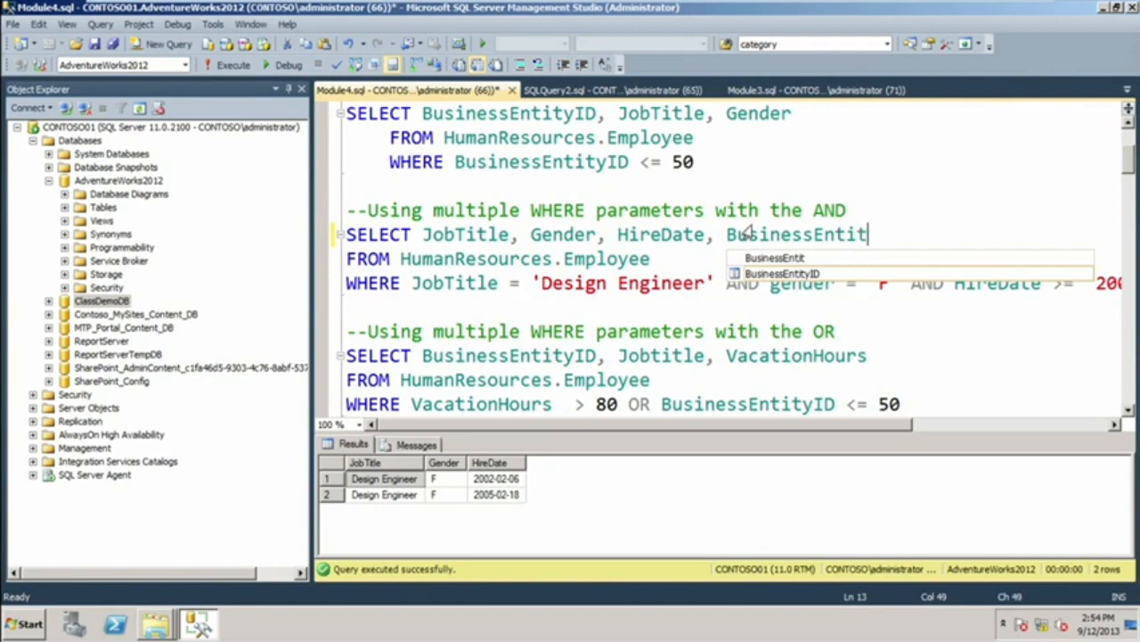
pyautogui.write('yID')
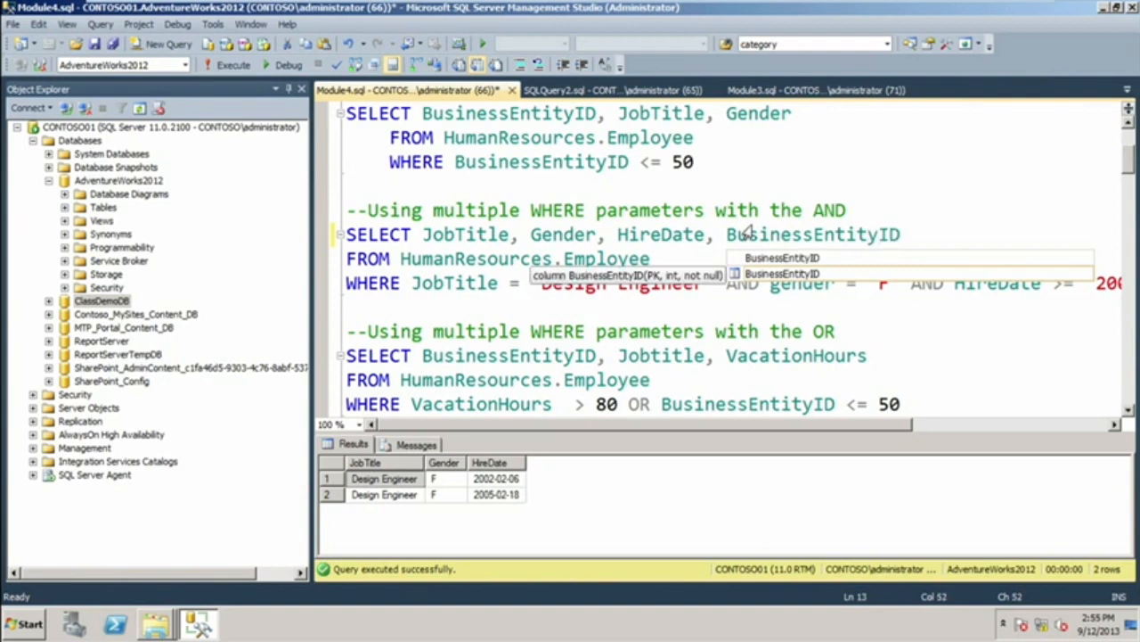
# Run only the AND query with the columns JobTitle, Gender, HireDate and BusinessEntityID.
pyautogui.click(667, 285)
pyautogui.click(1088, 286)
pyautogui.click(1052, 425)
pyautogui.moveTo(950, 294); pyautogui.dragTo(364, 229)
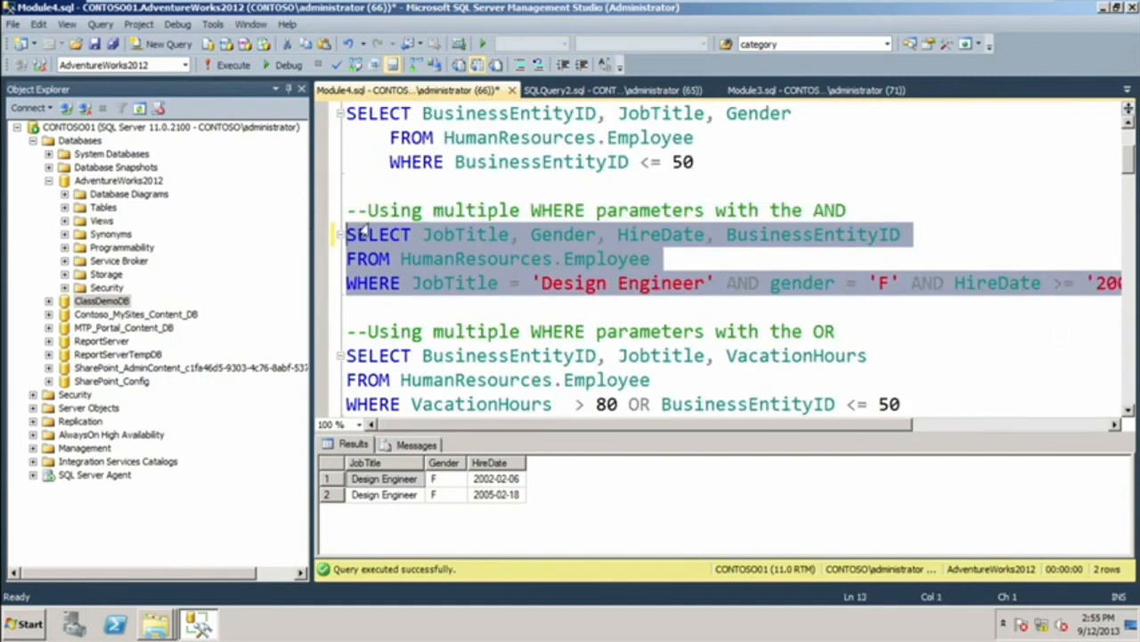
pyautogui.click(228, 65)
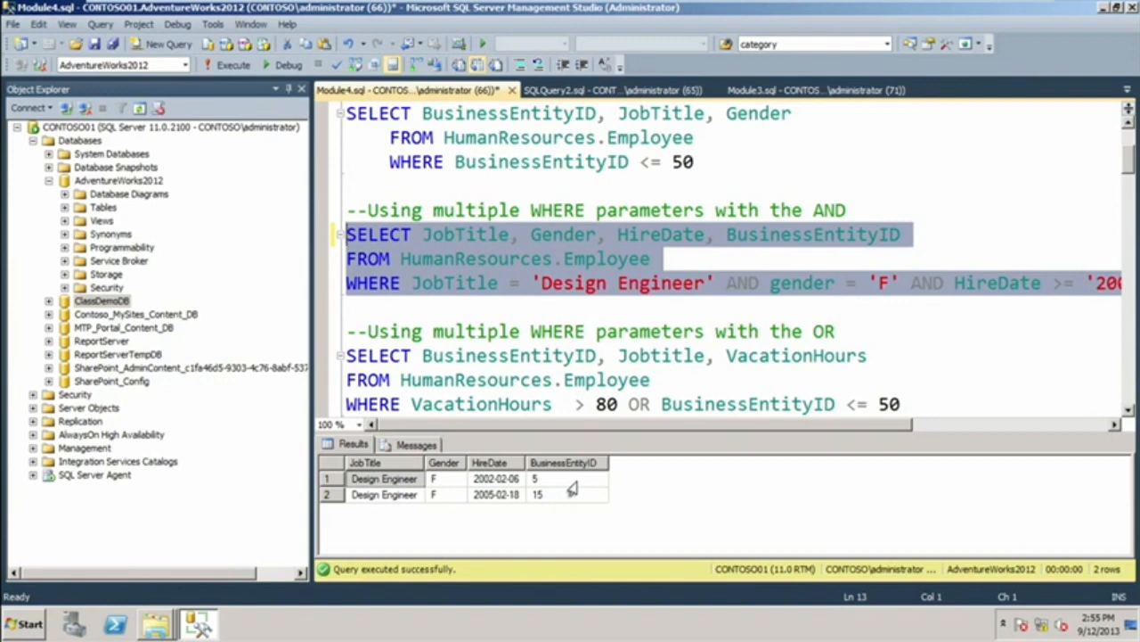
# Expand the AdventureWorks2012 tables and list the columns of the Person.Person table.
pyautogui.click(63, 207)
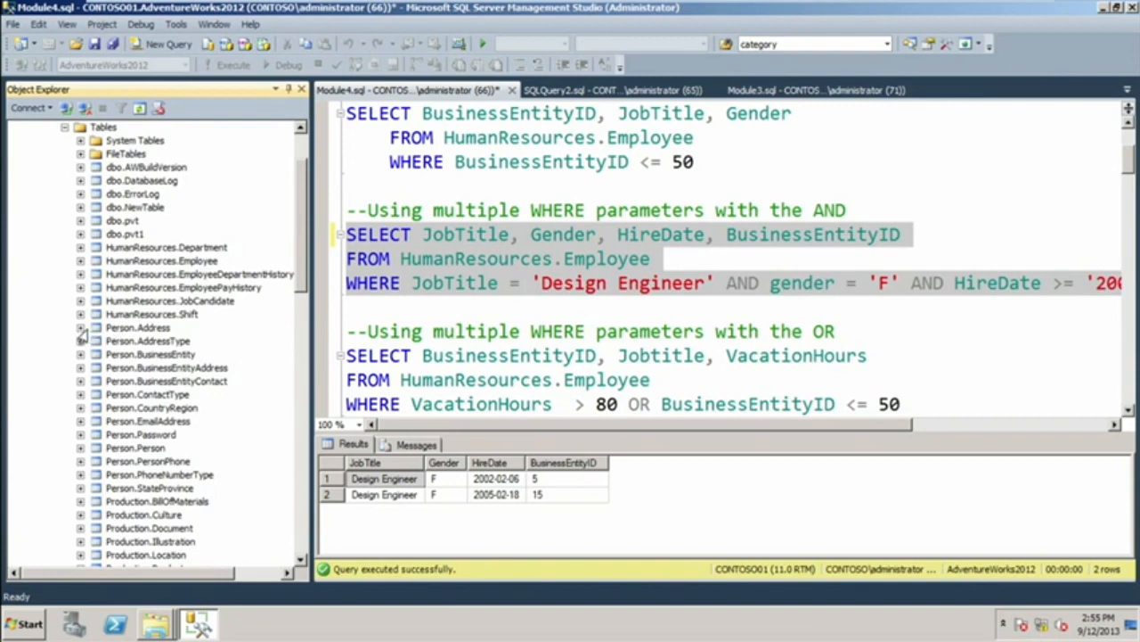
pyautogui.click(80, 448)
pyautogui.click(96, 462)
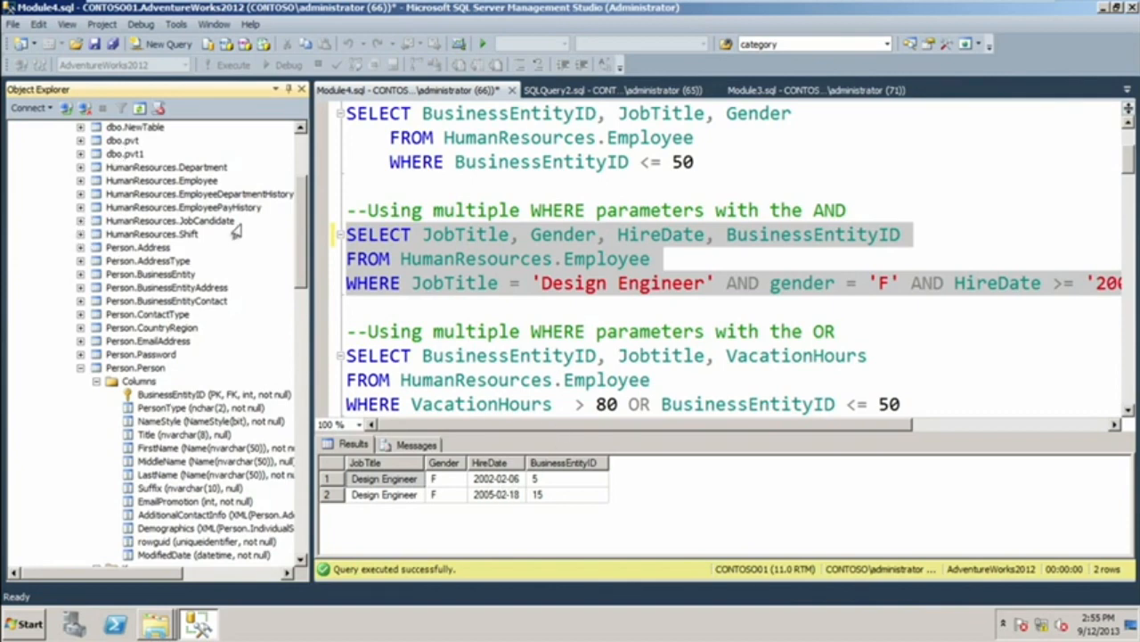
# Examine the BusinessEntityID column of the HumanResources.Employee table, and collapse the Person.Person table.
pyautogui.click(80, 180)
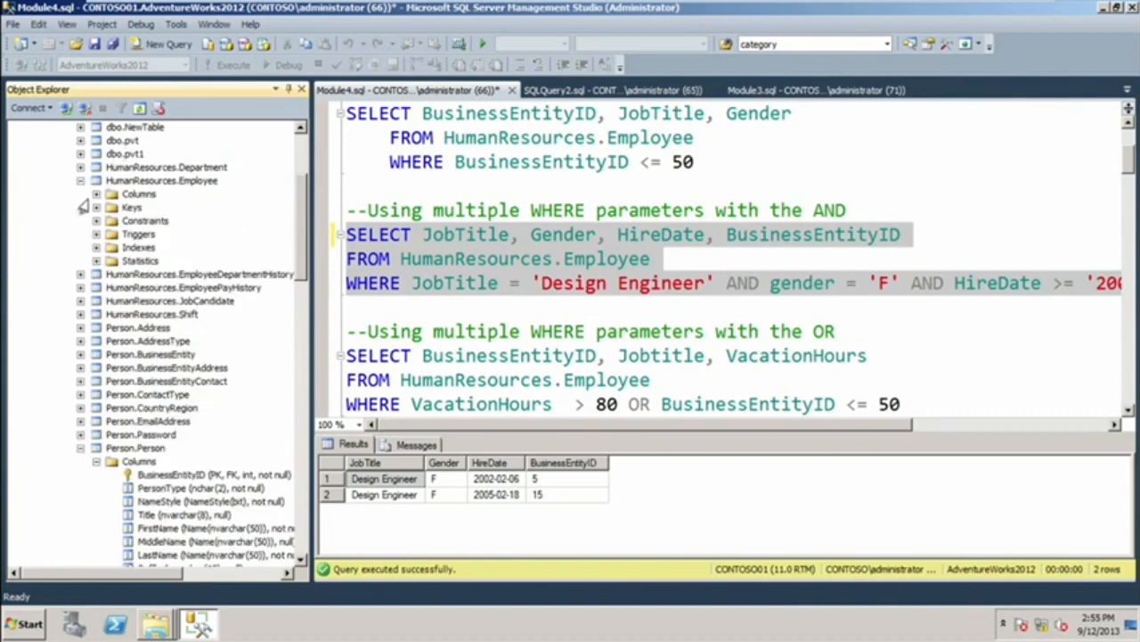
pyautogui.click(95, 194)
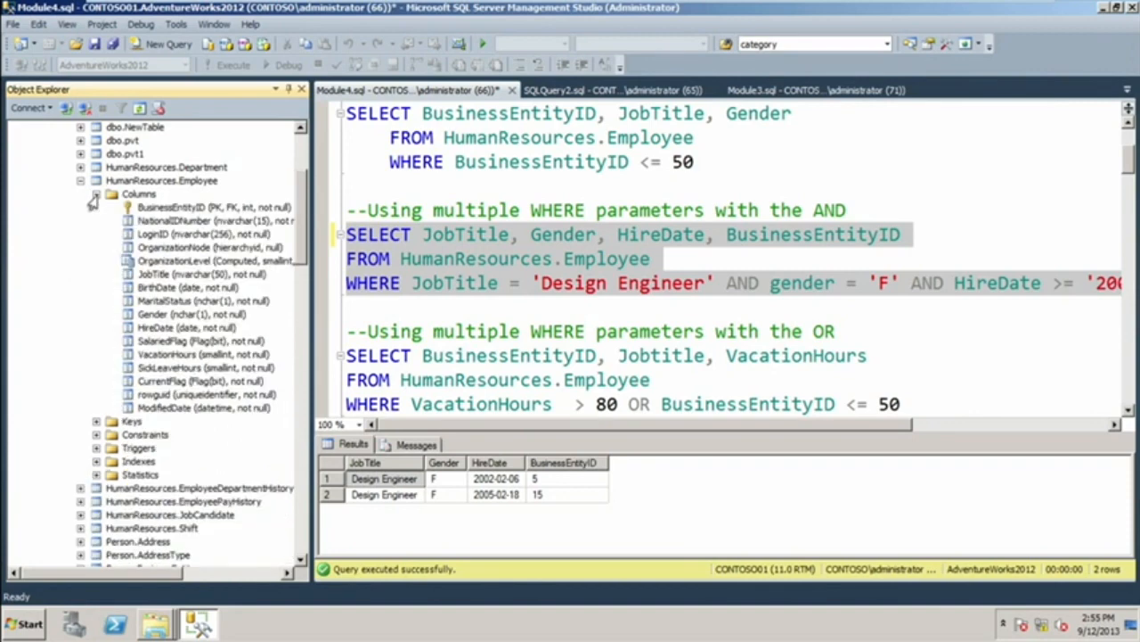
pyautogui.click(155, 210)
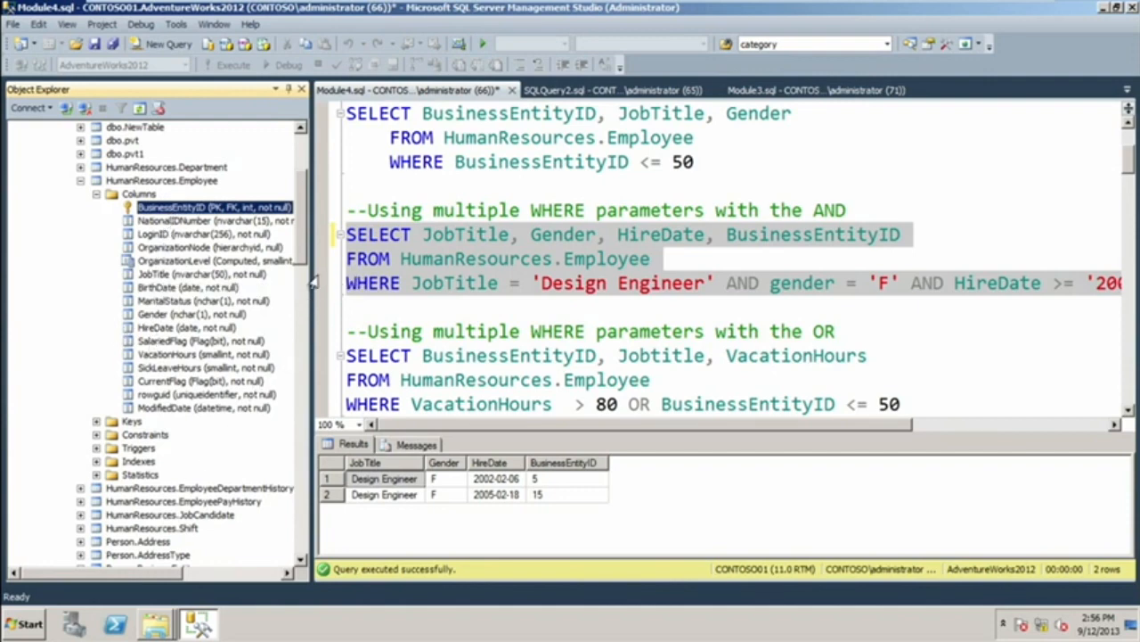
pyautogui.moveTo(300, 245); pyautogui.dragTo(301, 342)
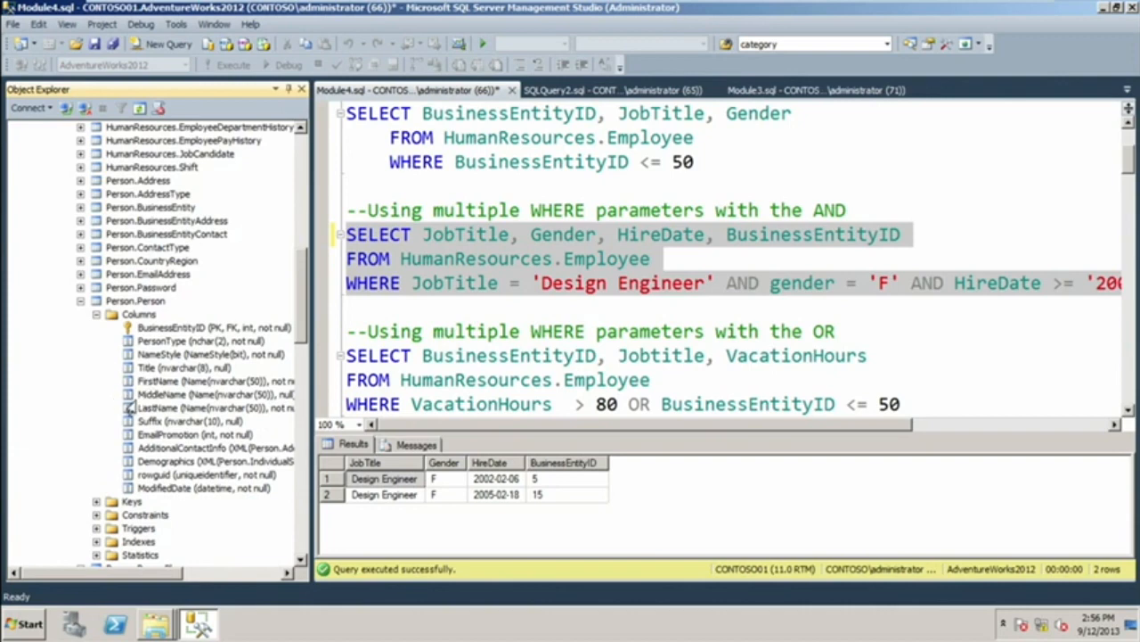
pyautogui.click(80, 301)
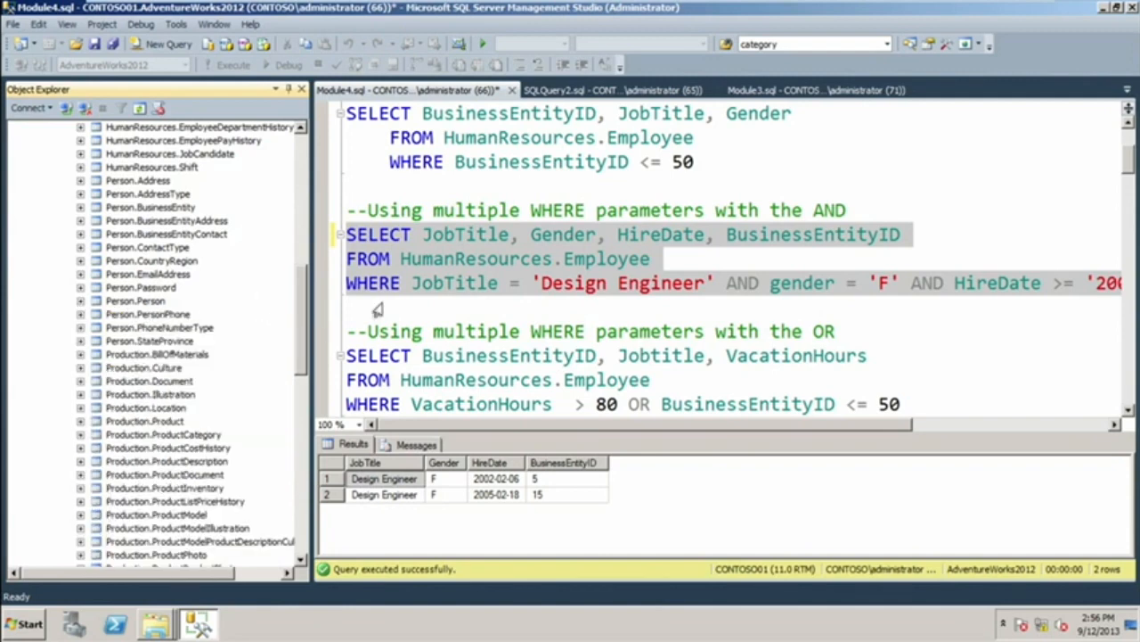
# Try to run only the query that combines multiple WHERE parameters with OR.
pyautogui.click(397, 332)
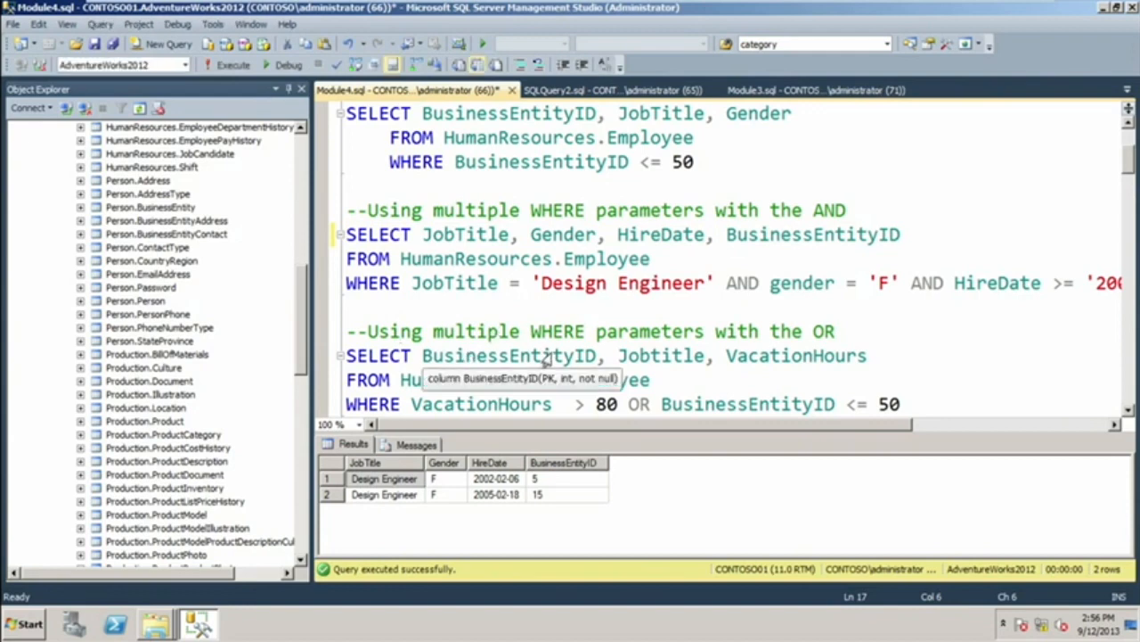
pyautogui.click(962, 383)
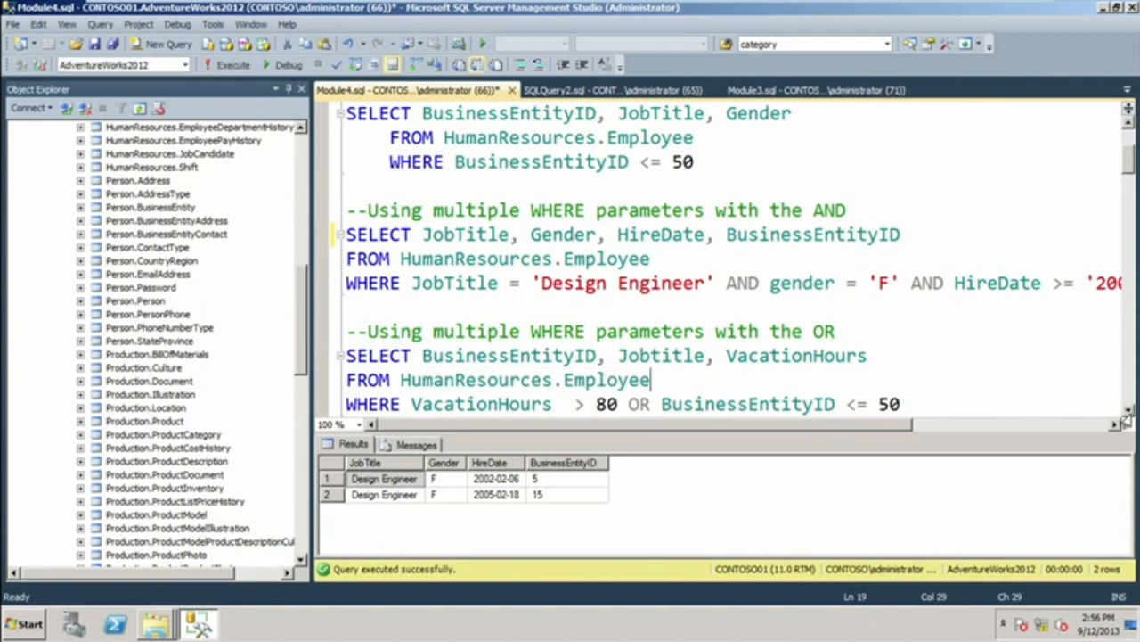
pyautogui.scroll(-1, 1124, 419)
pyautogui.moveTo(901, 356); pyautogui.dragTo(348, 282)
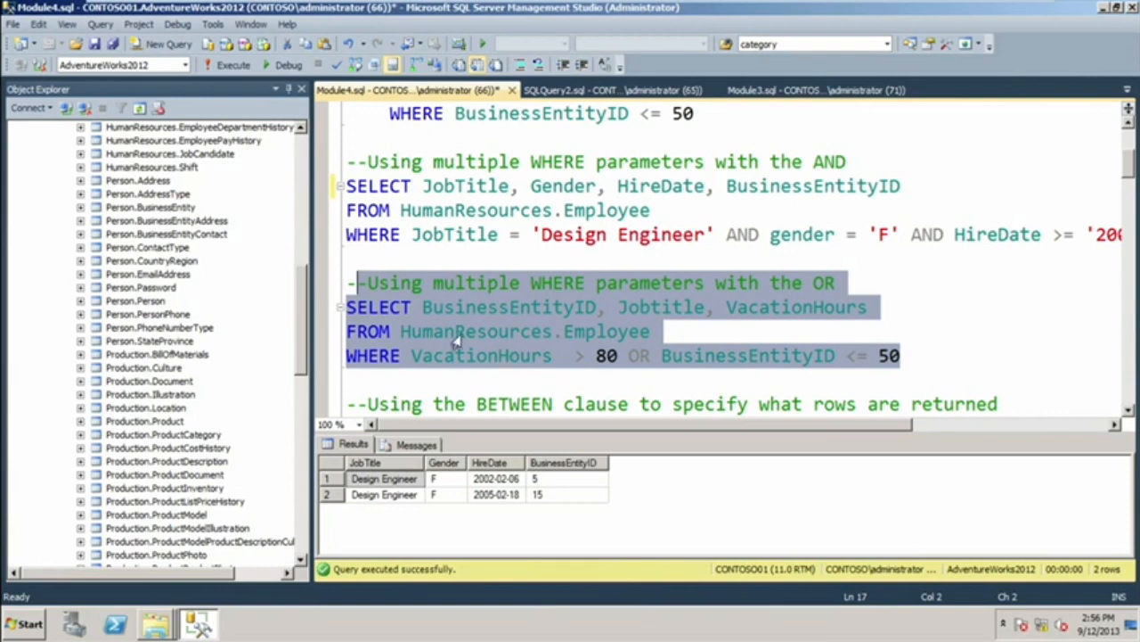
pyautogui.click(230, 67)
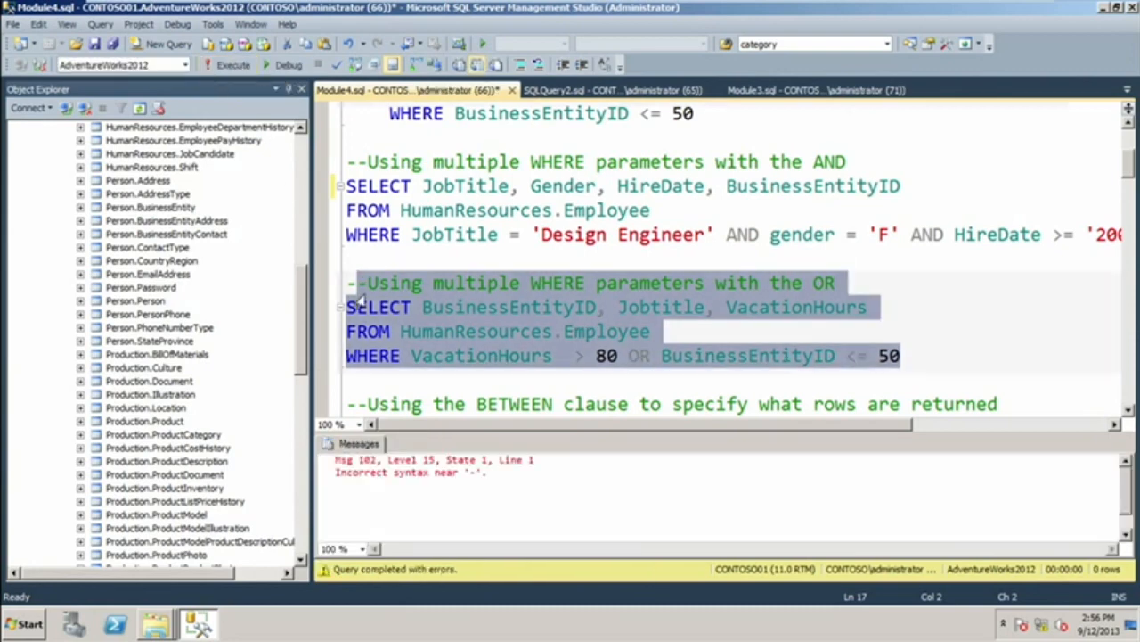
# Select the OR query together with its whole comment line and run only that selection.
pyautogui.click(398, 330)
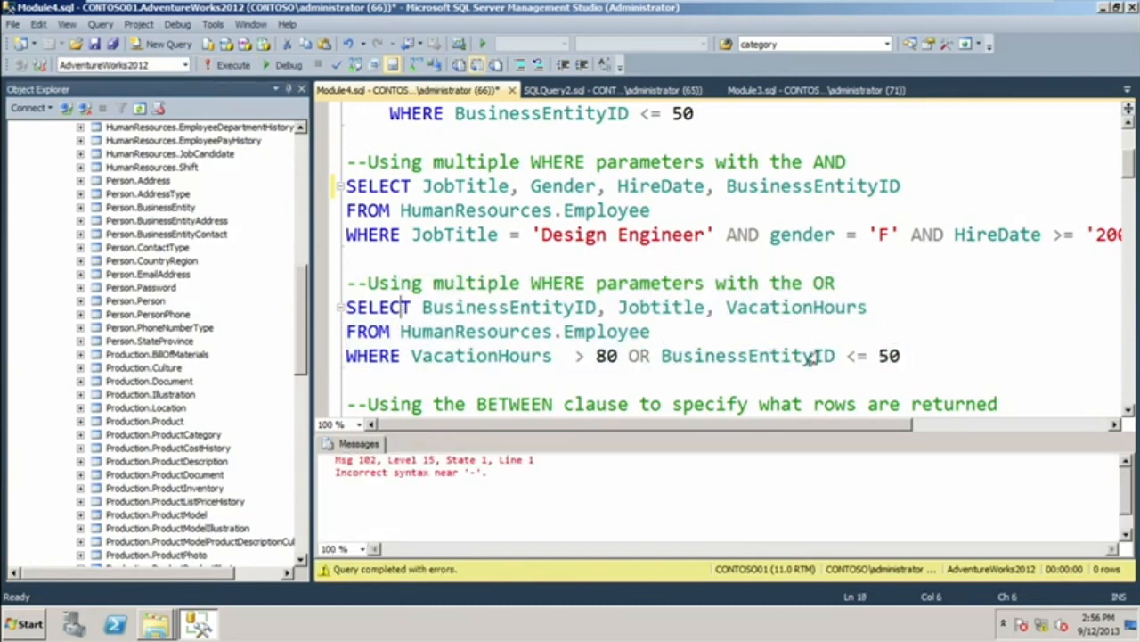
pyautogui.moveTo(905, 359); pyautogui.dragTo(339, 284)
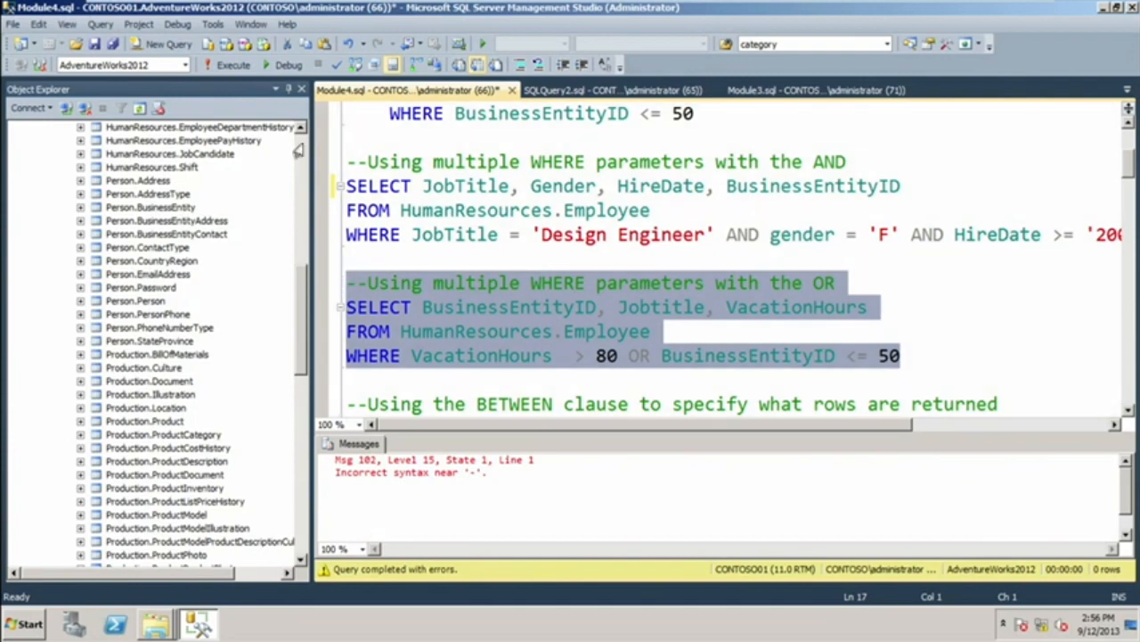
pyautogui.click(218, 65)
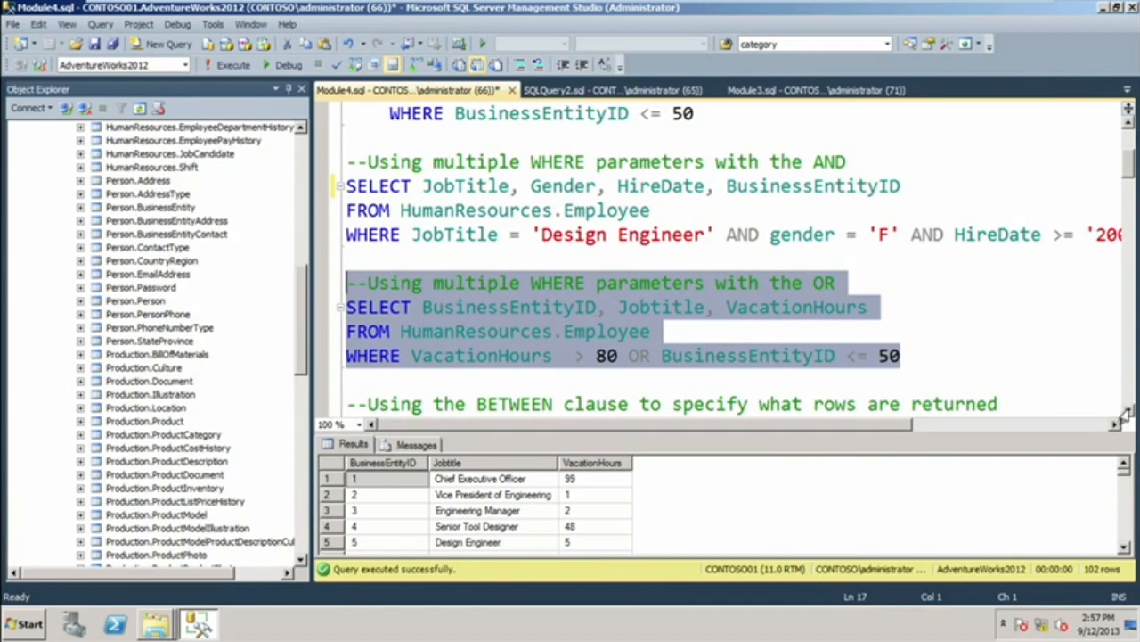
# Run only the query with WHERE VacationHours BETWEEN 75 AND 100 and review its result rows.
pyautogui.scroll(-4, 1125, 415)
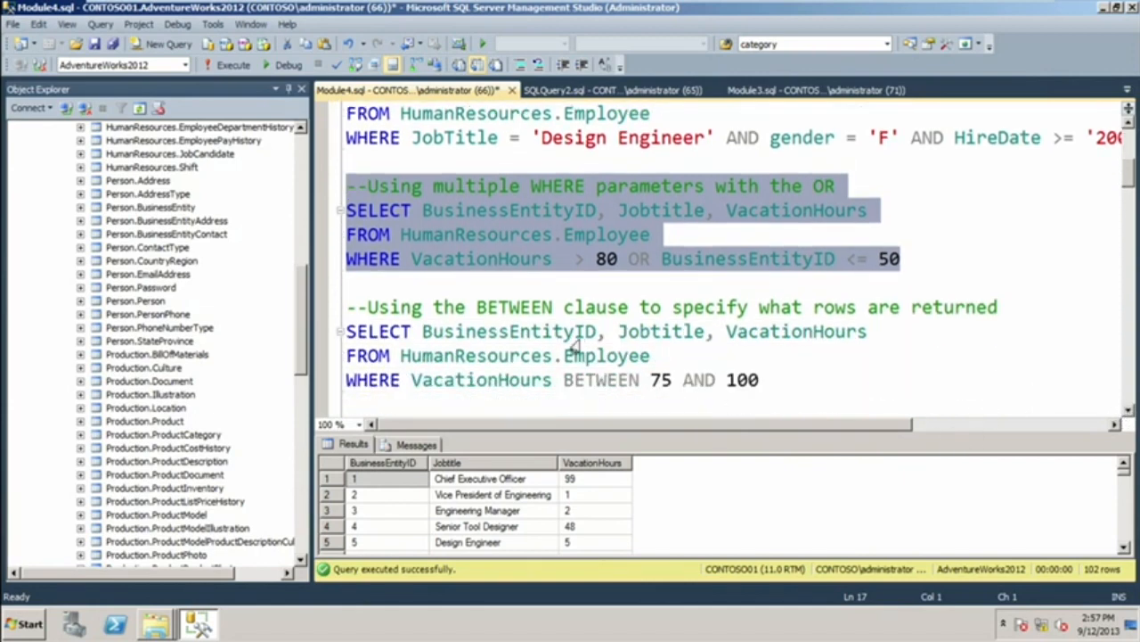
pyautogui.click(768, 389)
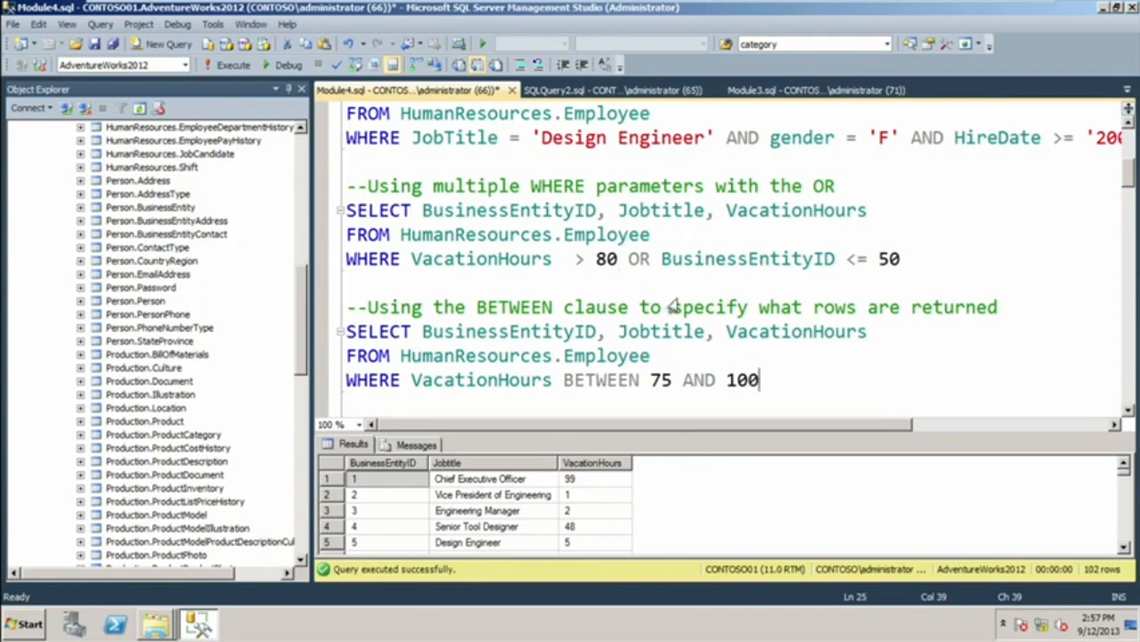
pyautogui.moveTo(759, 381); pyautogui.dragTo(334, 343)
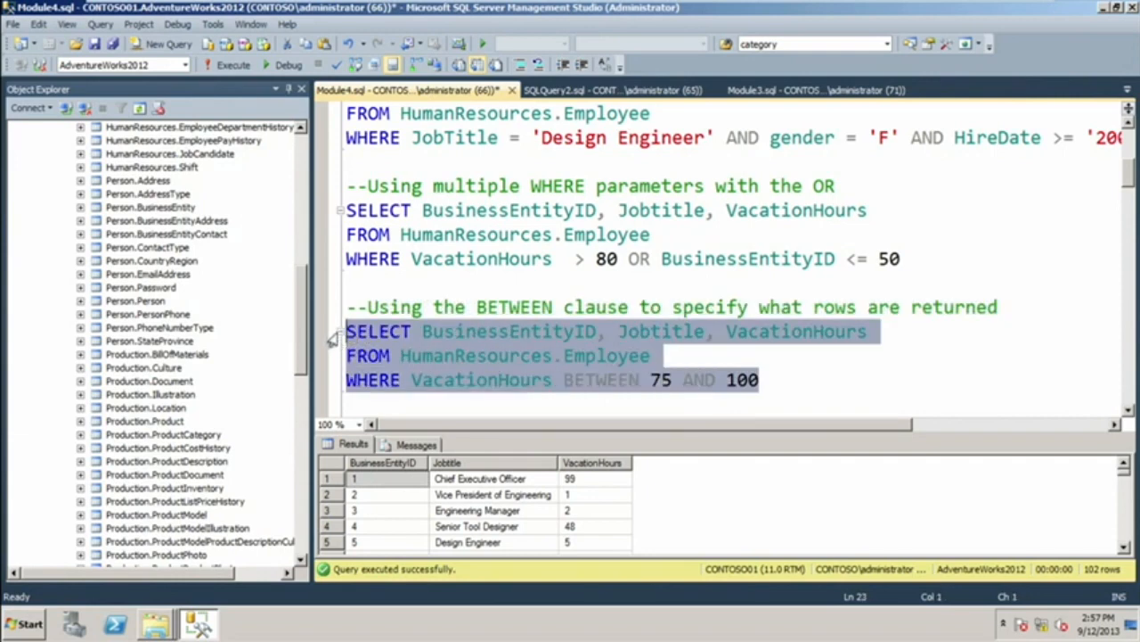
pyautogui.click(229, 66)
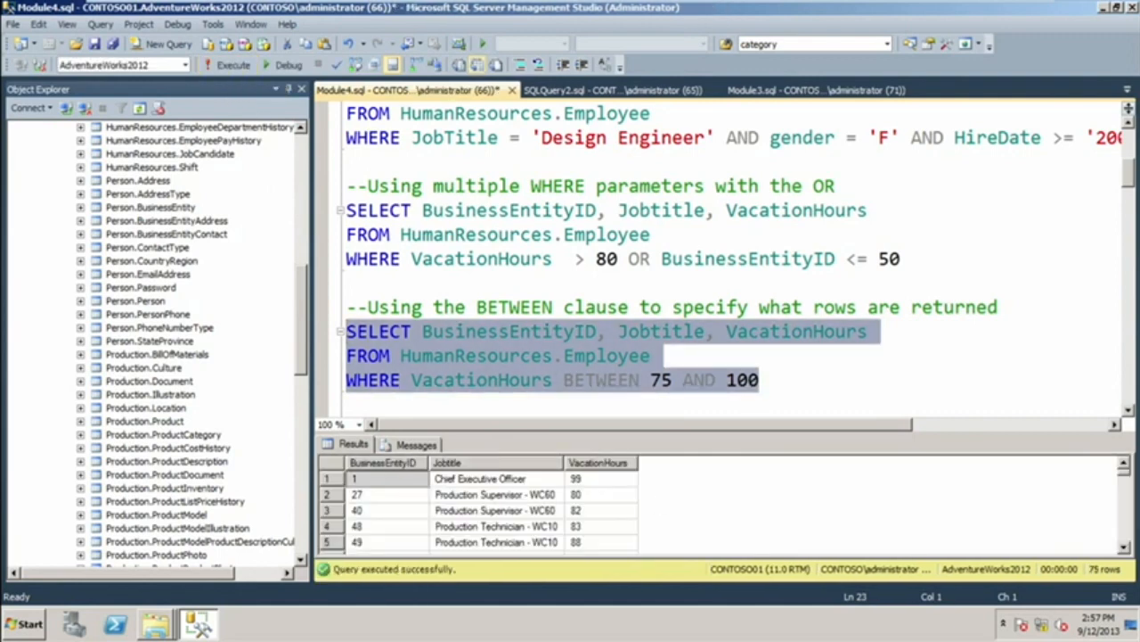
pyautogui.click(1123, 549)
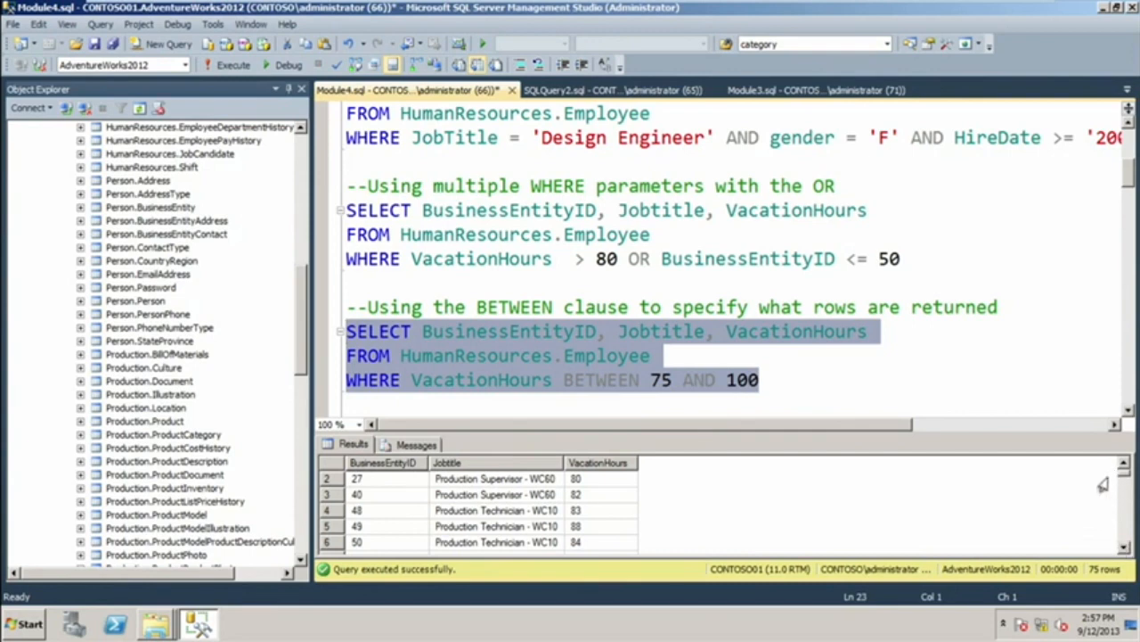
# Run only the query that sorts the VacationHours BETWEEN 75 AND 100 rows with ORDER BY VacationHours, and review its rows to the end.
pyautogui.click(1123, 465)
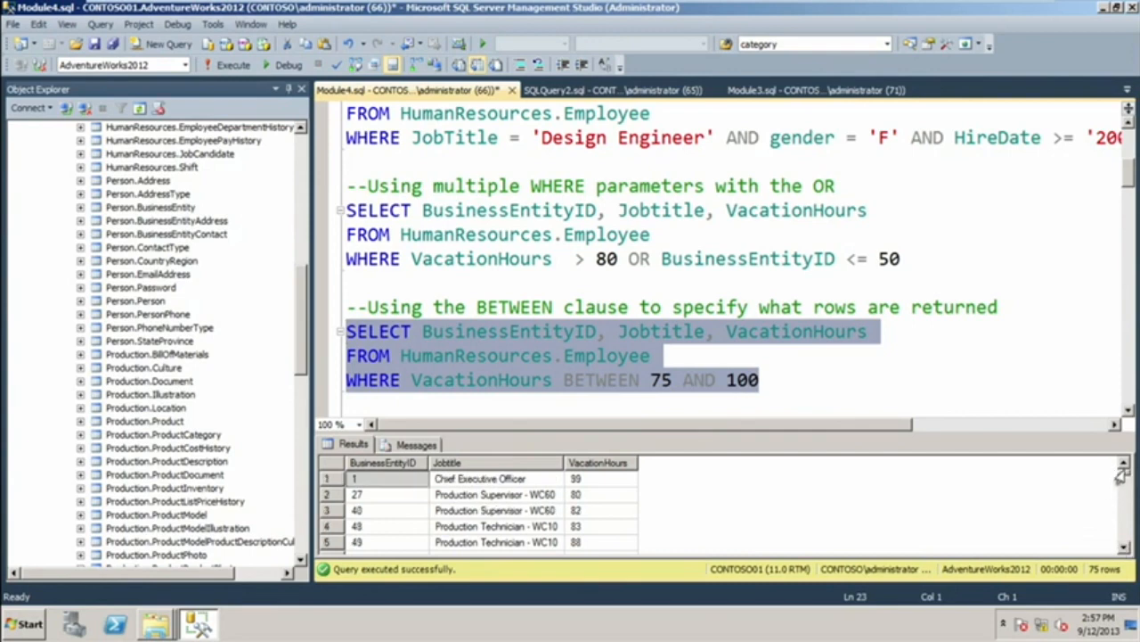
pyautogui.moveTo(1120, 477)
pyautogui.mouseDown()
pyautogui.moveTo(1127, 548)
pyautogui.moveTo(1116, 465)
pyautogui.mouseUp()
pyautogui.click(1127, 414)
pyautogui.scroll(-2, 1127, 417)
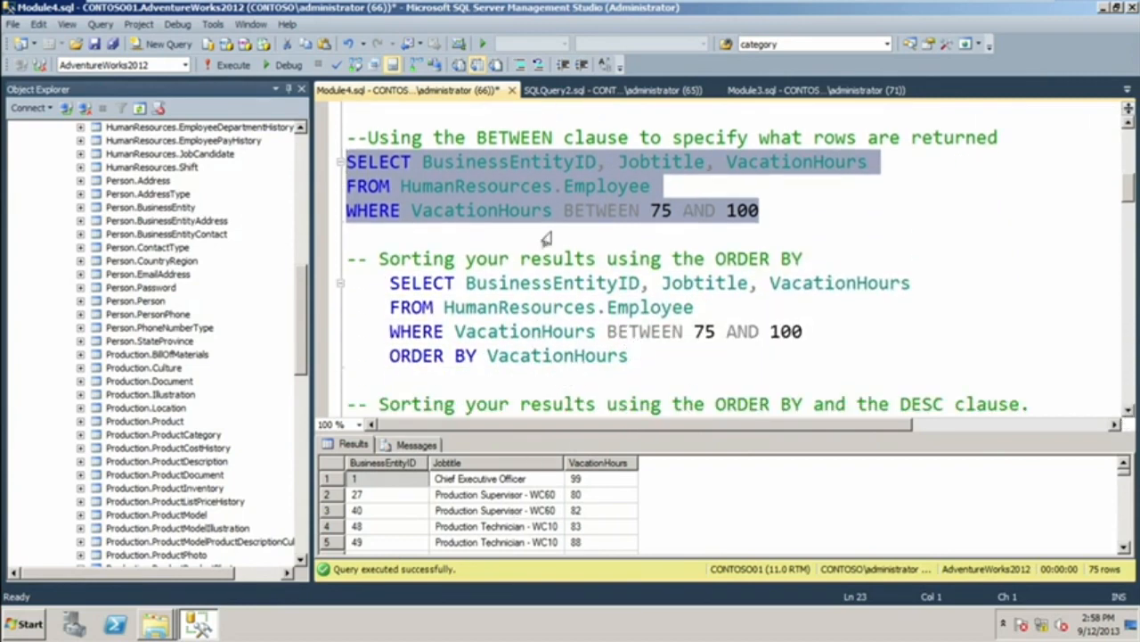
pyautogui.moveTo(631, 356); pyautogui.dragTo(339, 265)
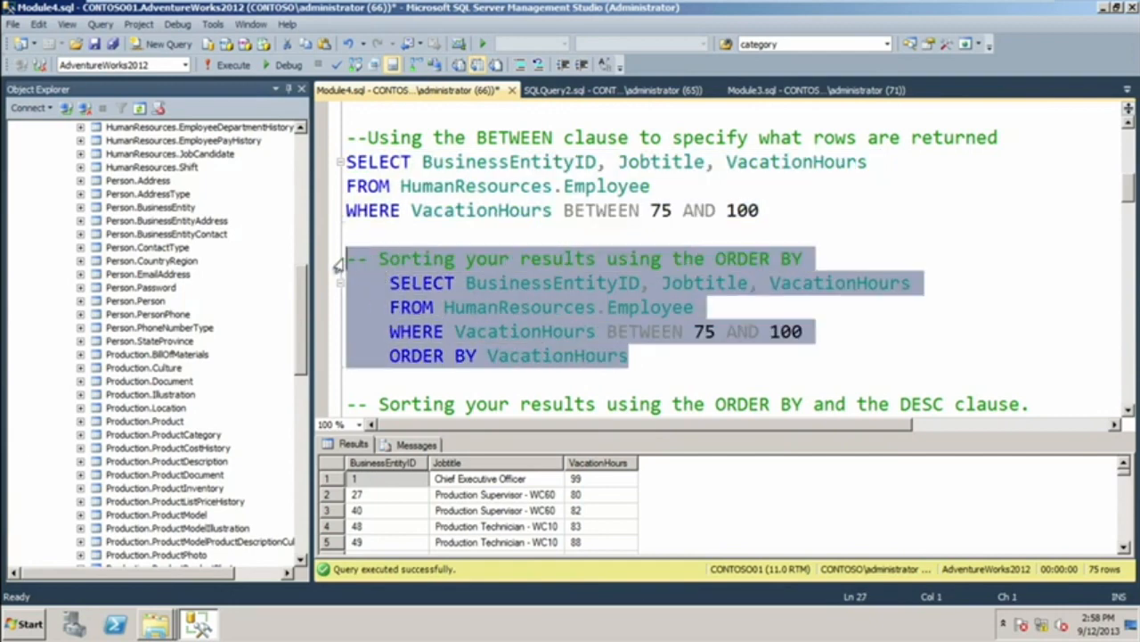
pyautogui.click(222, 69)
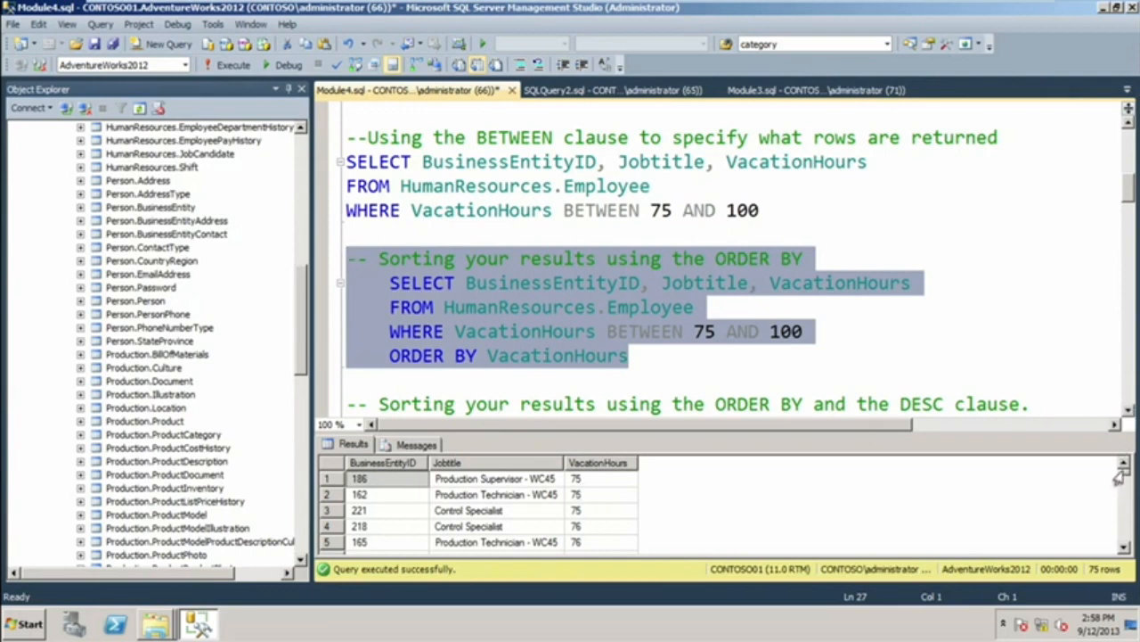
pyautogui.scroll(-6, 1119, 494)
pyautogui.scroll(-13, 1121, 494)
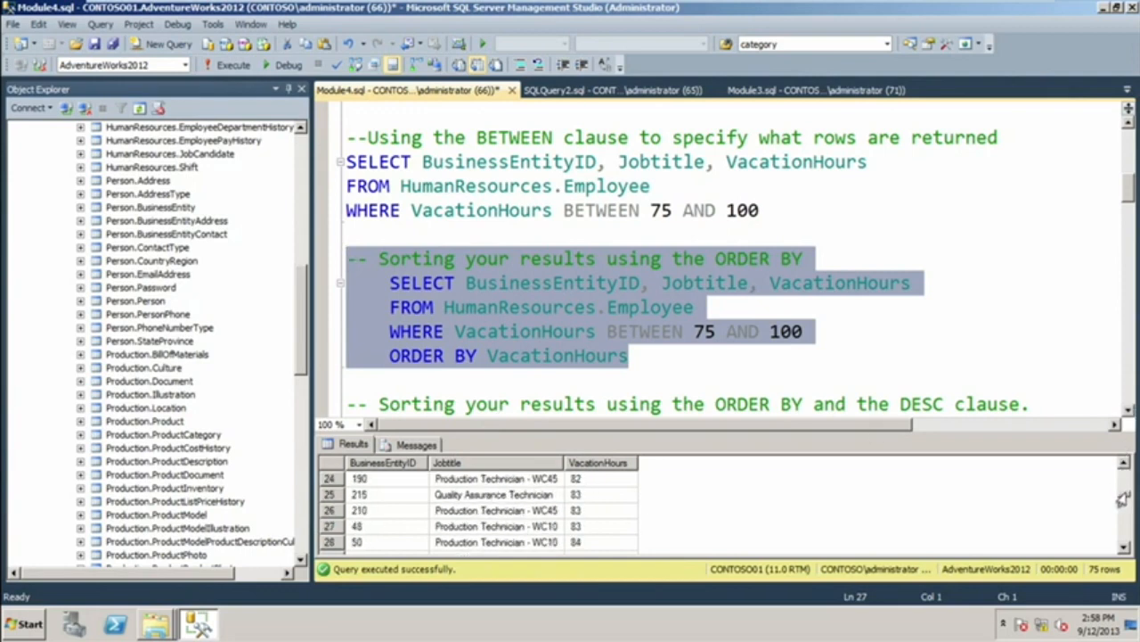
pyautogui.scroll(-4, 1124, 529)
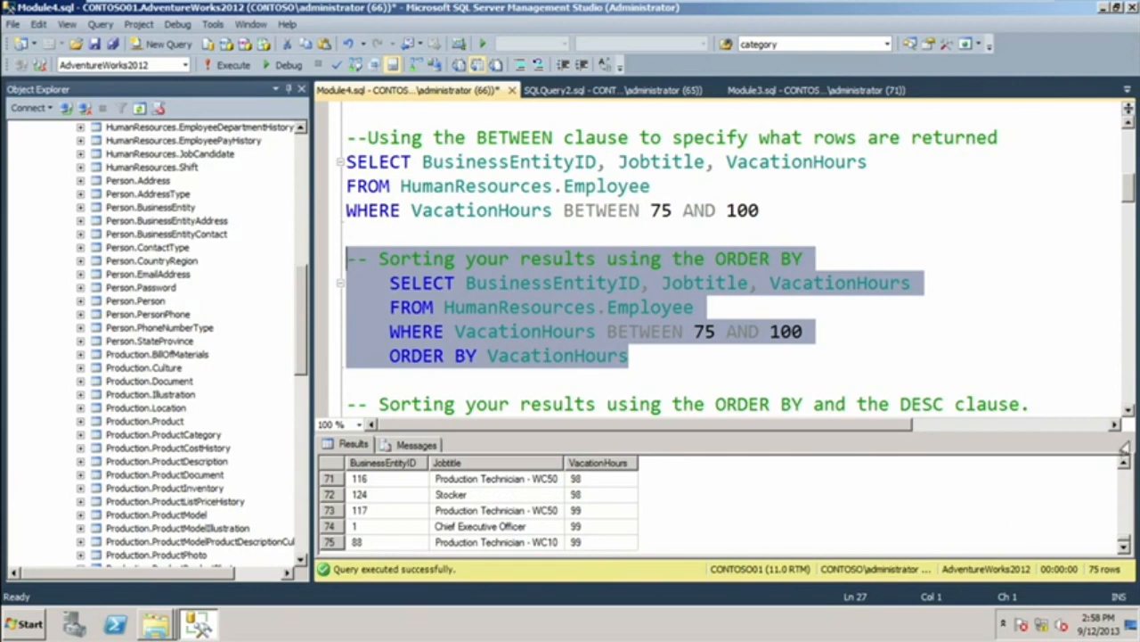
# Run only the ORDER BY VacationHours DESC query with its comment line, and review its result rows and execution message.
pyautogui.click(1128, 411)
pyautogui.click(1128, 412)
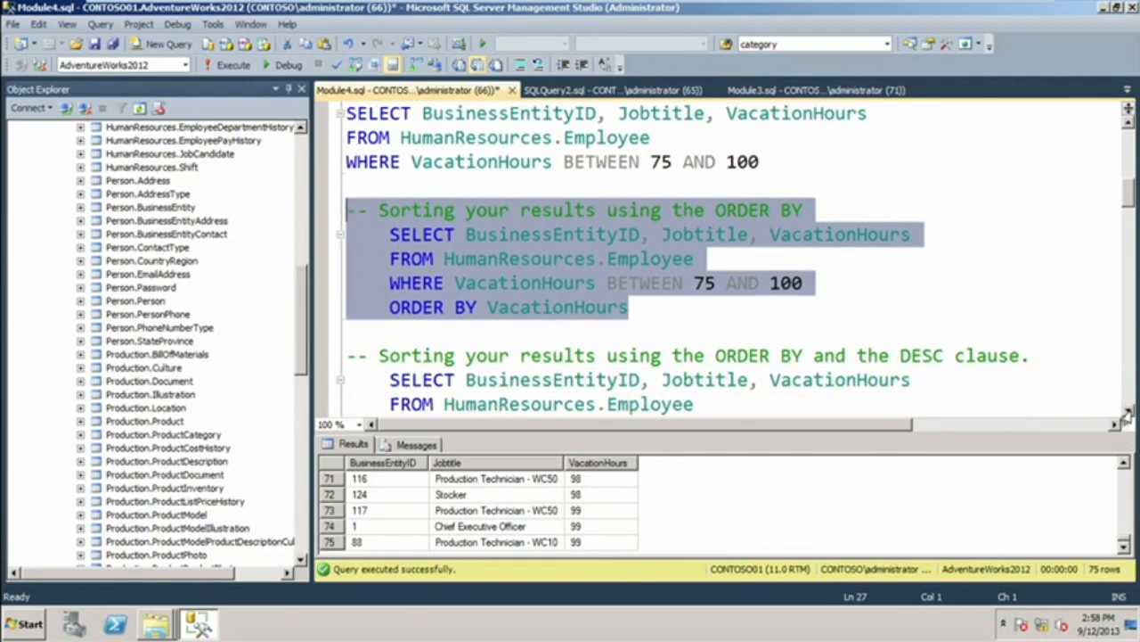
pyautogui.click(1128, 411)
pyautogui.click(1128, 412)
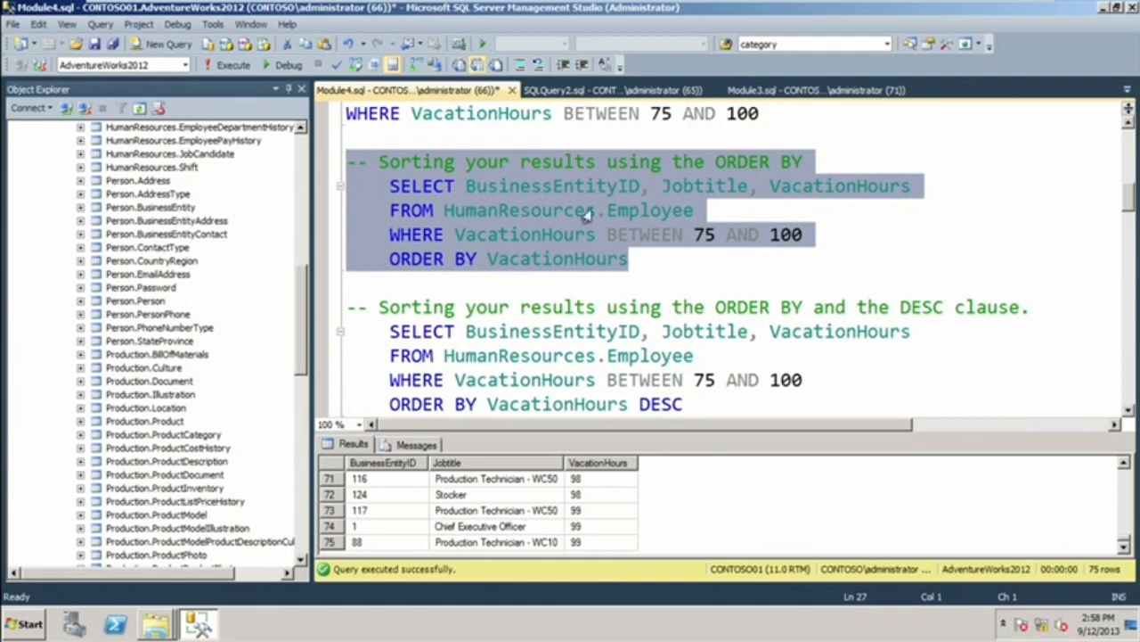
pyautogui.moveTo(685, 406); pyautogui.dragTo(328, 314)
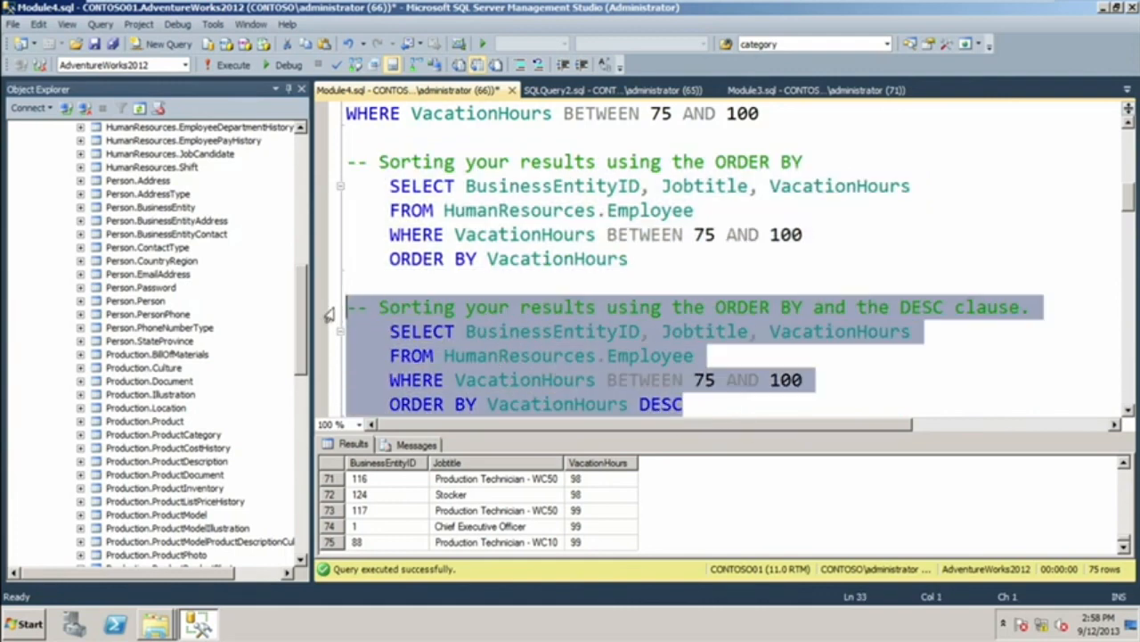
pyautogui.click(222, 65)
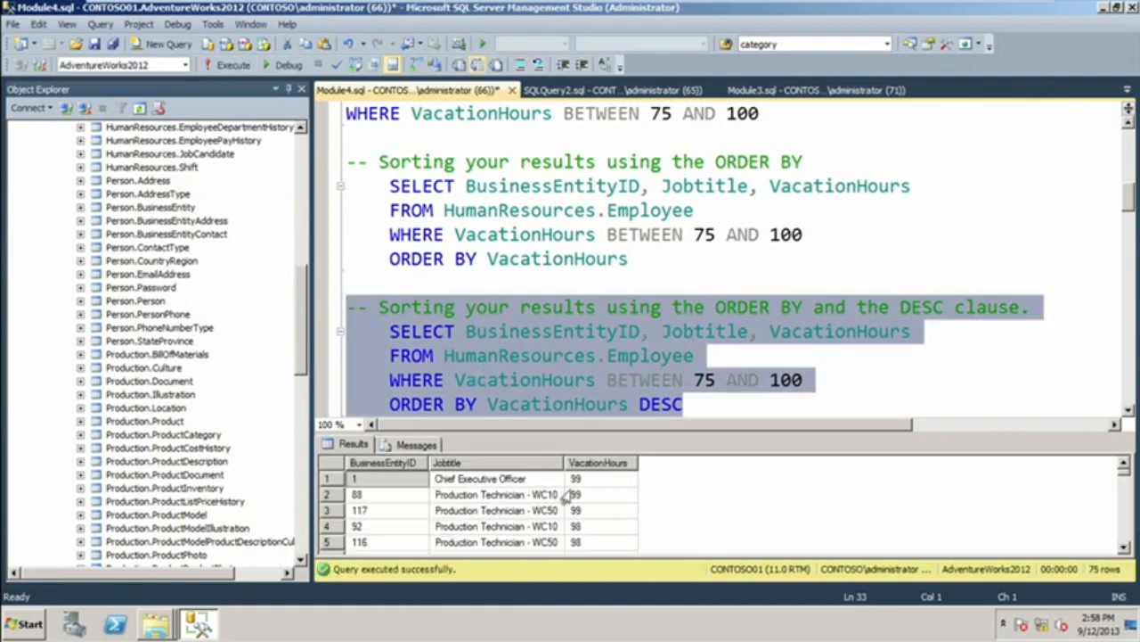
pyautogui.click(1124, 489)
pyautogui.click(1124, 489)
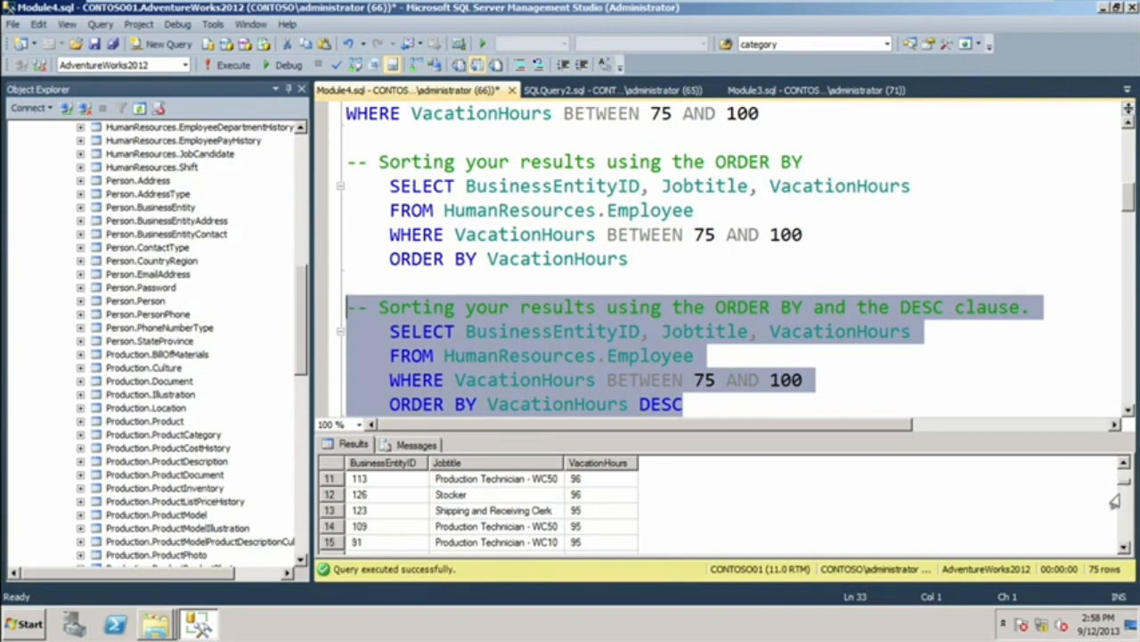
pyautogui.click(1124, 538)
pyautogui.click(1123, 542)
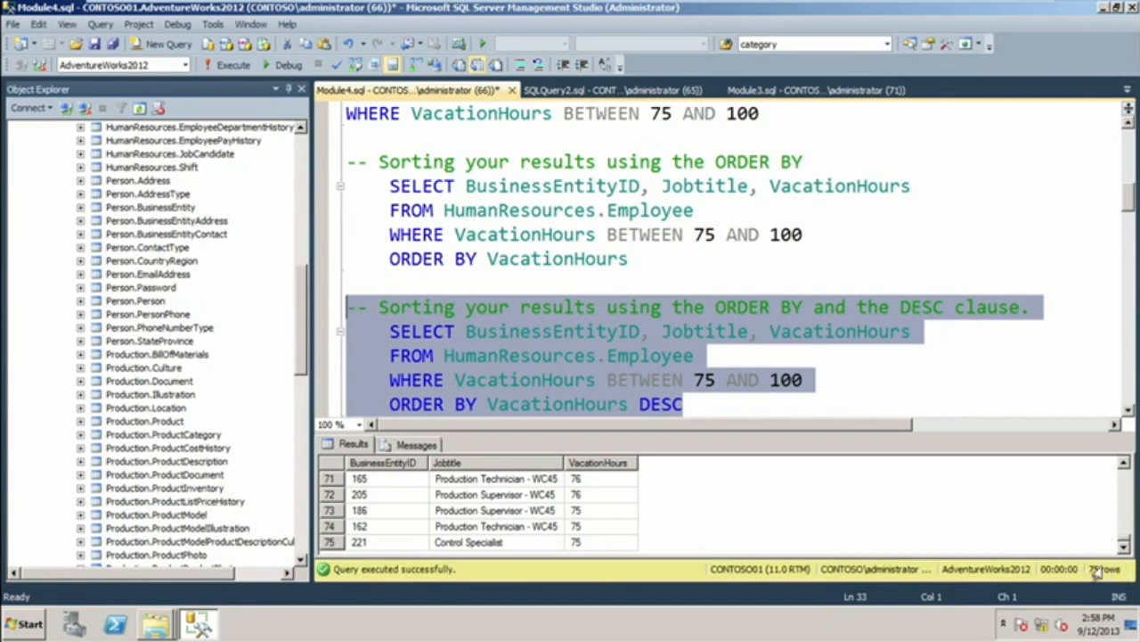
pyautogui.click(408, 444)
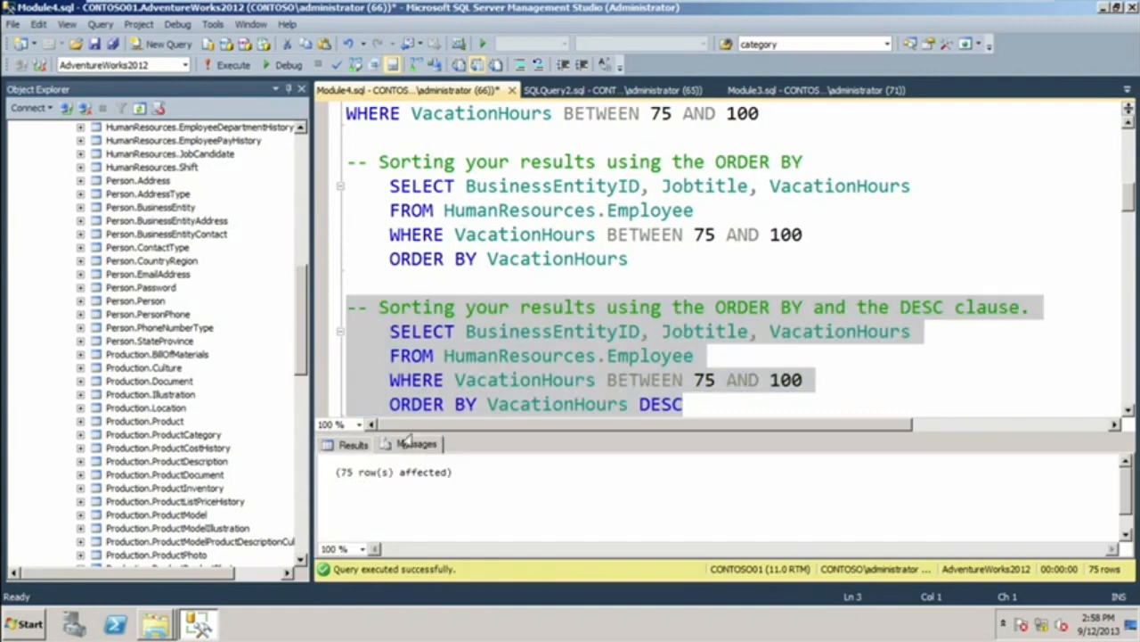
pyautogui.click(346, 446)
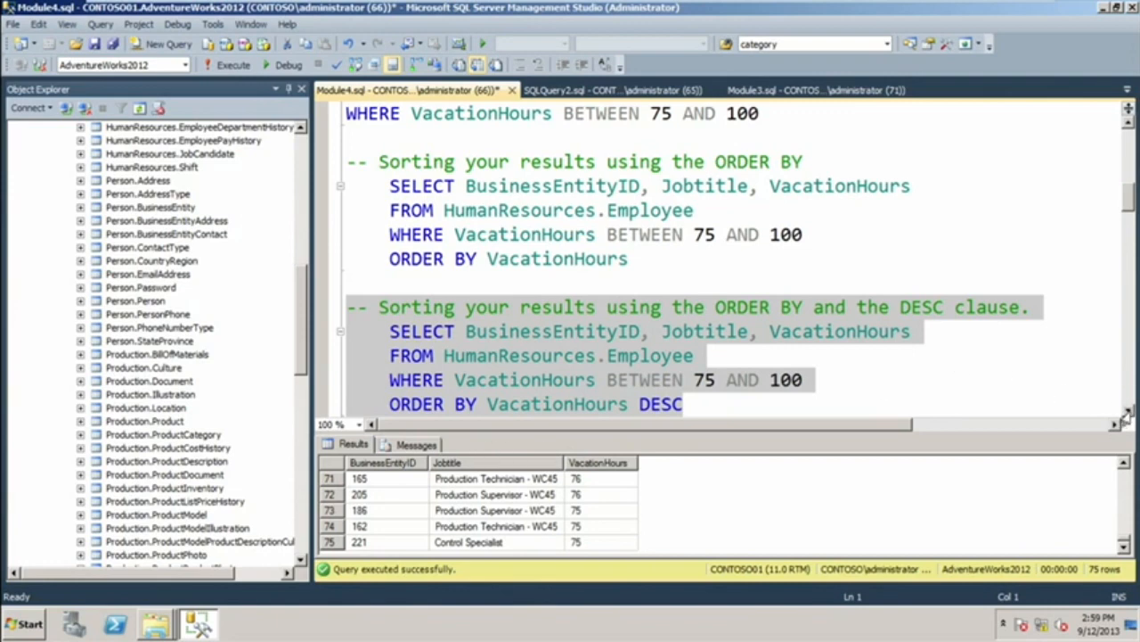
# Run only the query that uses WHERE NOT Gender = 'M', including its comment line.
pyautogui.scroll(-3, 1127, 413)
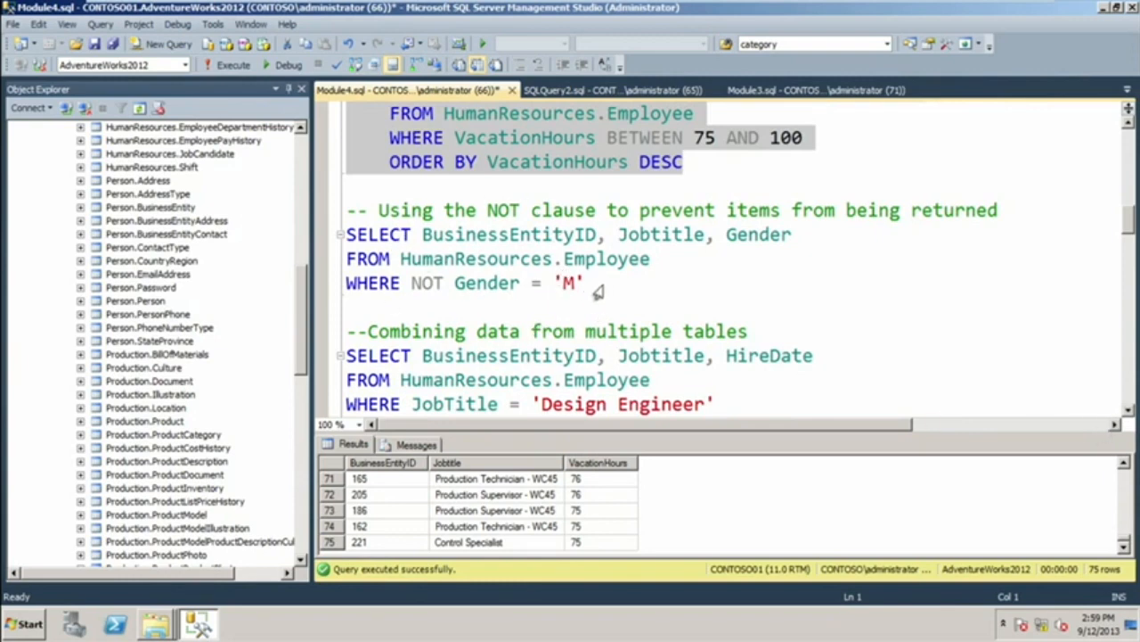
pyautogui.moveTo(600, 289); pyautogui.dragTo(339, 215)
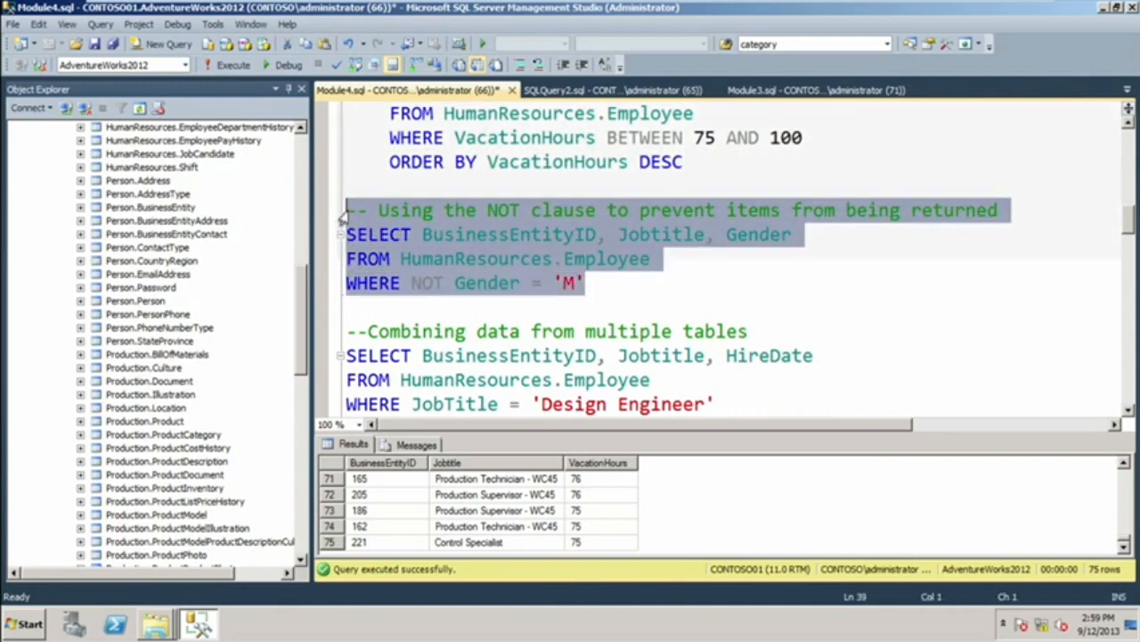
pyautogui.click(227, 67)
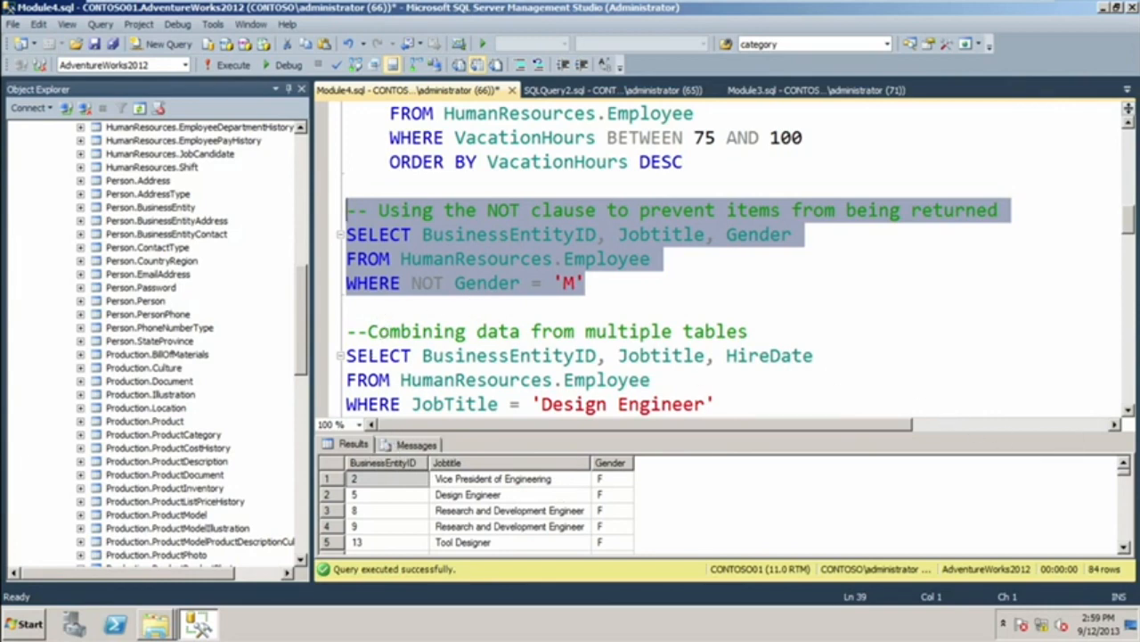
# Run only the UNION query combining Design Engineer employees with those hired between 2005-01-01 and 2005-12-31, then clear the selection.
pyautogui.click(1129, 411)
pyautogui.click(1129, 411)
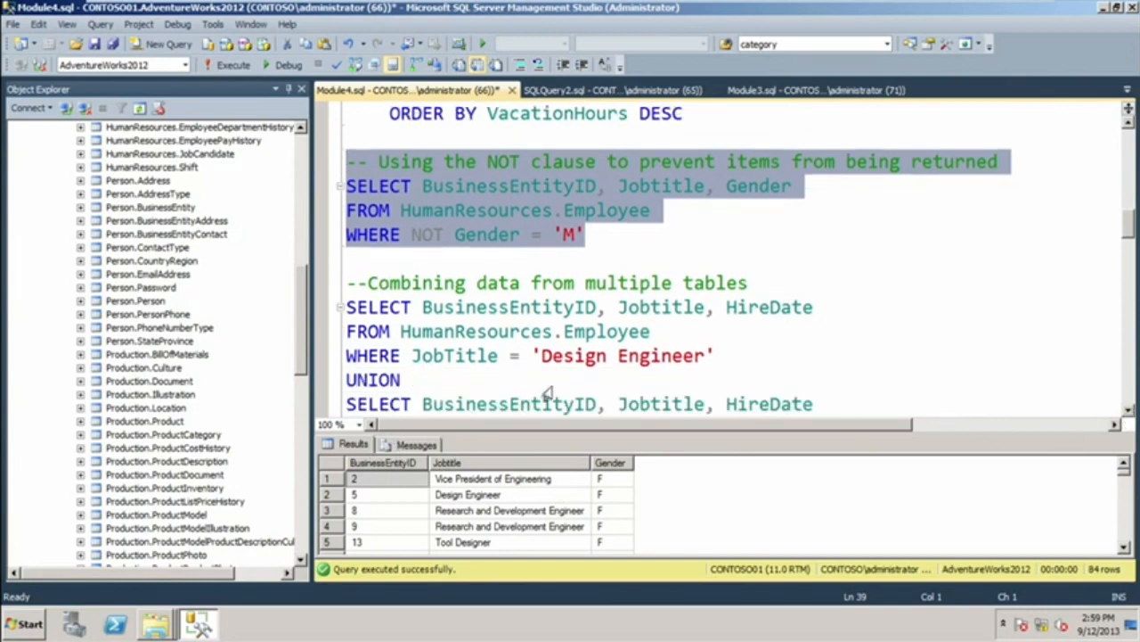
pyautogui.click(1129, 410)
pyautogui.click(1129, 411)
pyautogui.click(1129, 411)
pyautogui.click(1129, 411)
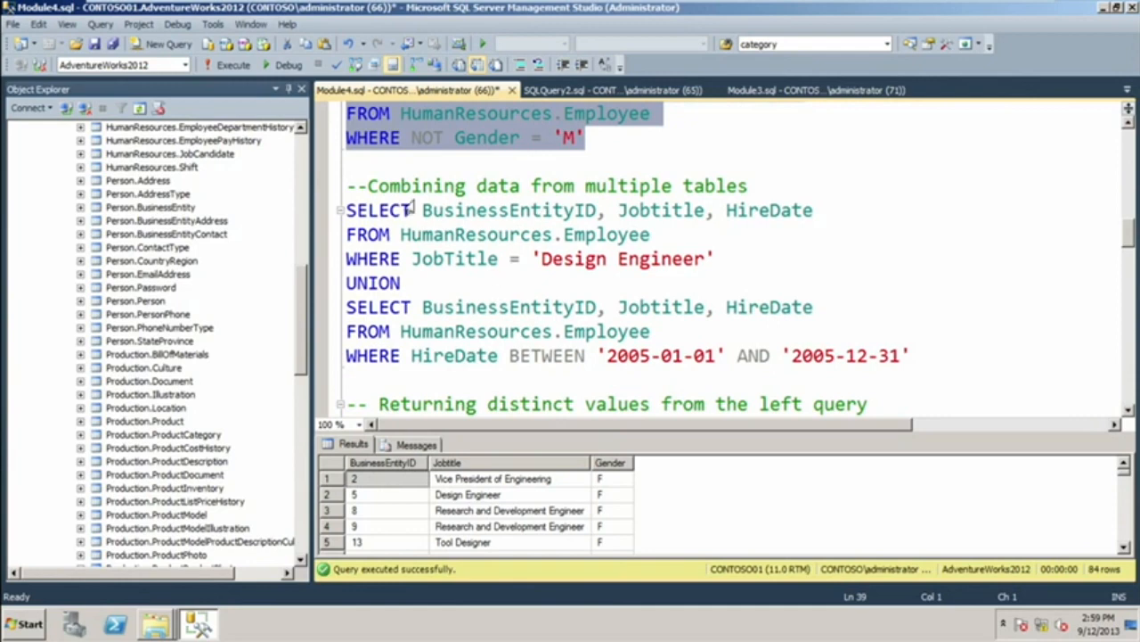
pyautogui.moveTo(909, 355); pyautogui.dragTo(346, 185)
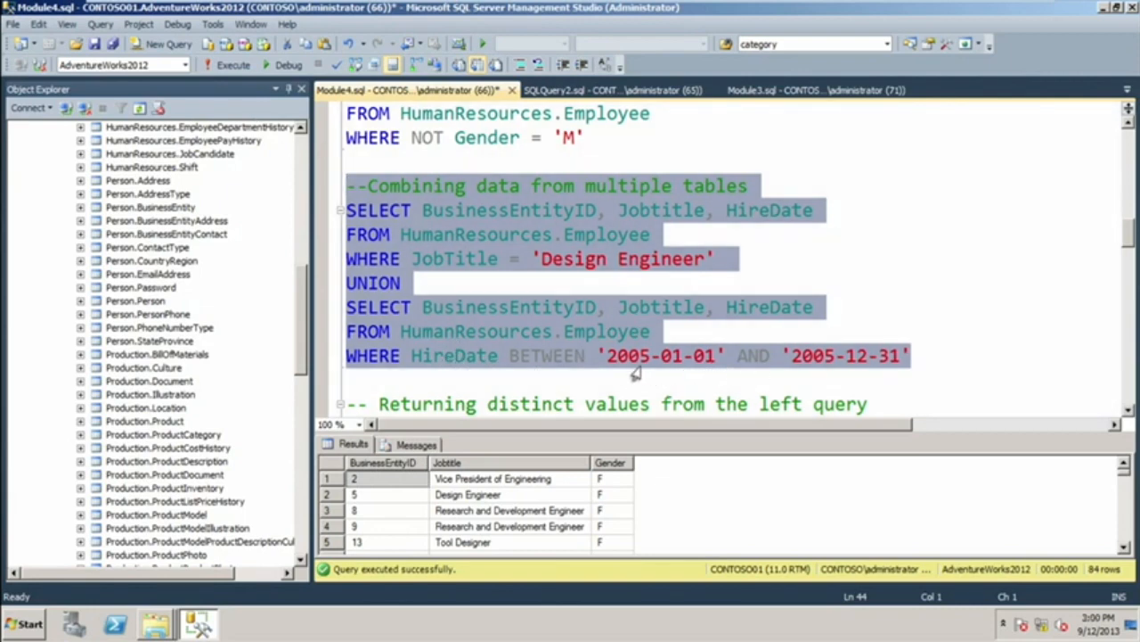
pyautogui.click(232, 65)
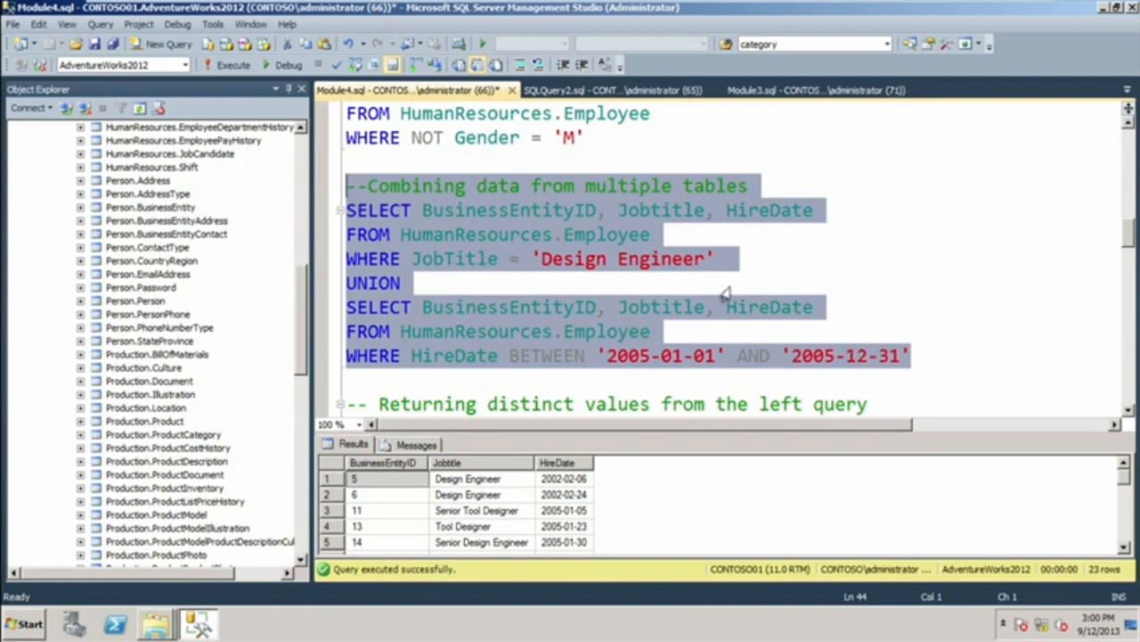
pyautogui.click(736, 261)
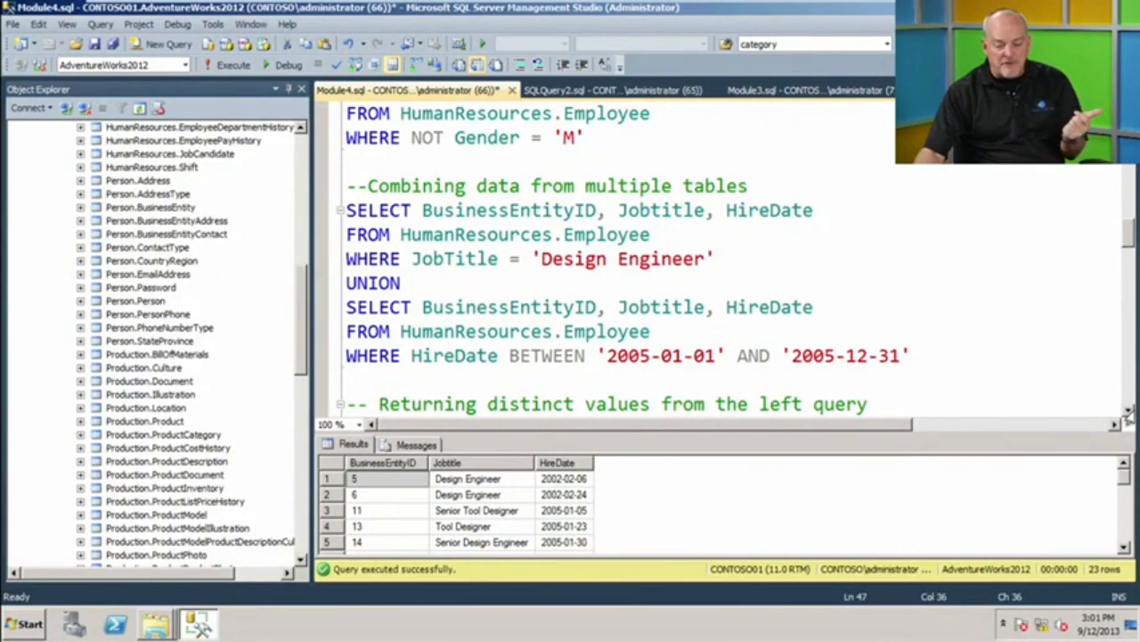
# Run only the EXCEPT query on ProductID from Production.Product and Production.WorkOrder, and check its execution message before returning to the result rows.
pyautogui.scroll(-2, 1128, 414)
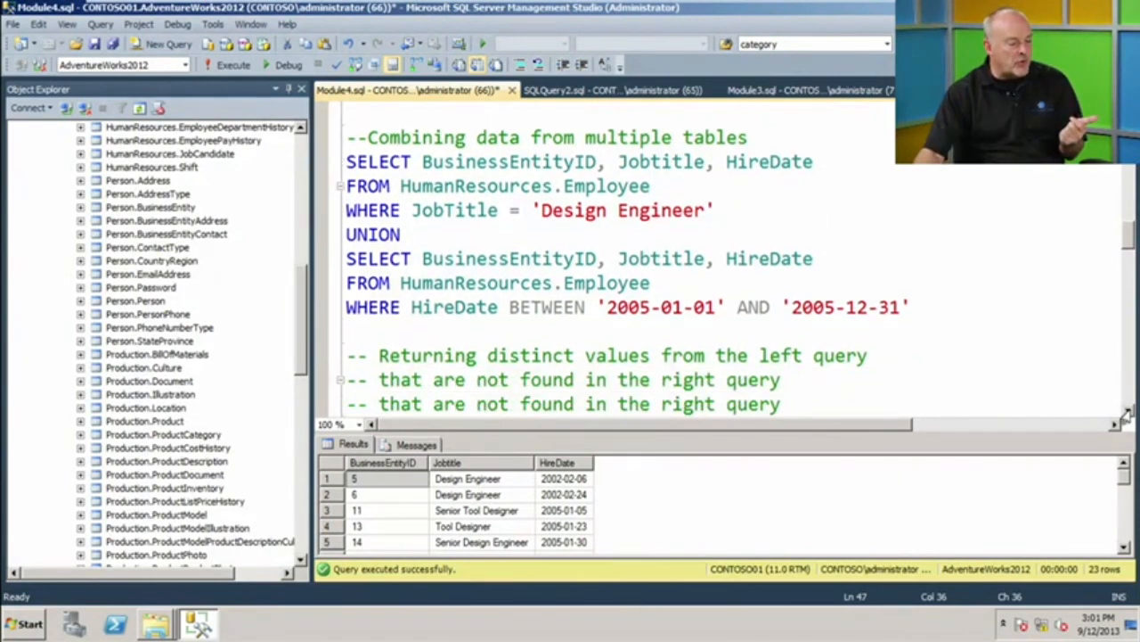
pyautogui.scroll(-4, 1127, 415)
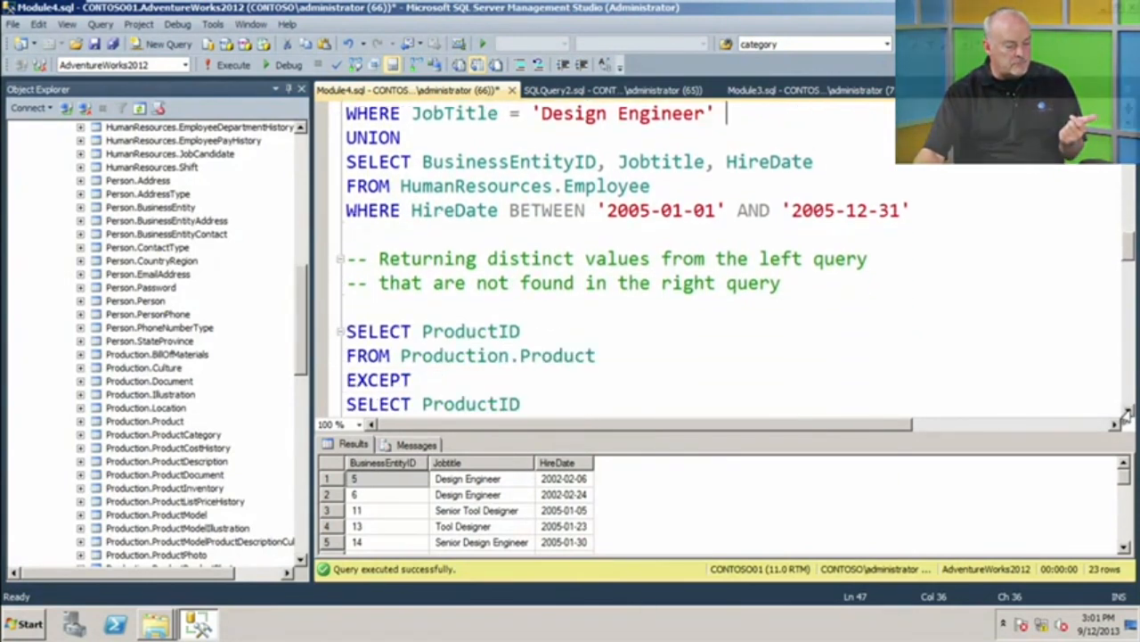
pyautogui.scroll(-3, 1127, 415)
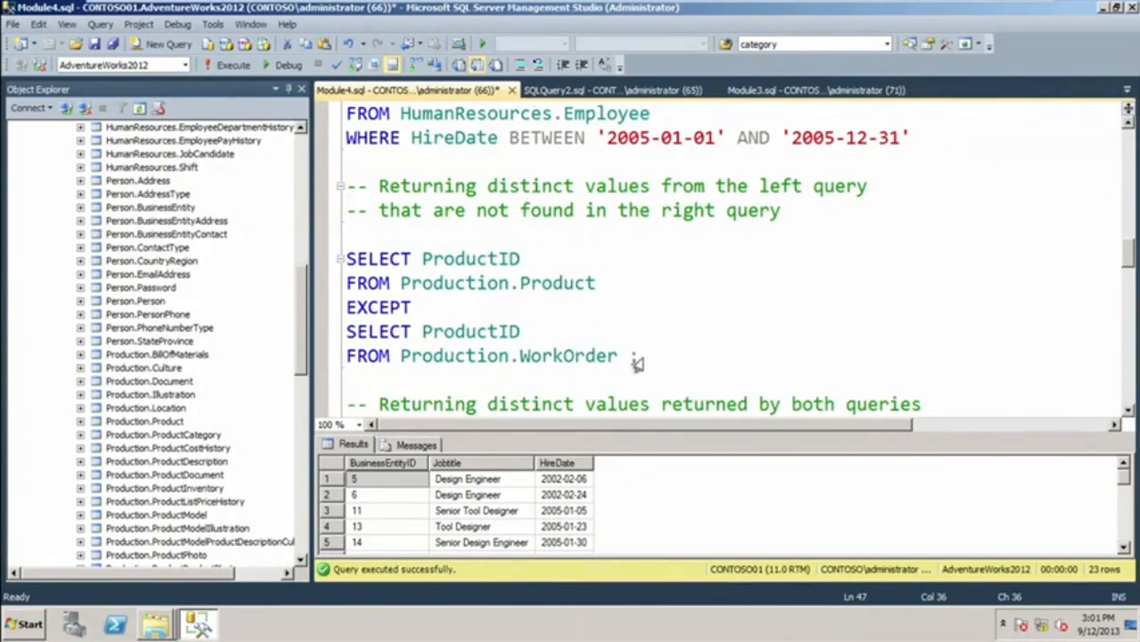
pyautogui.moveTo(638, 361); pyautogui.dragTo(331, 262)
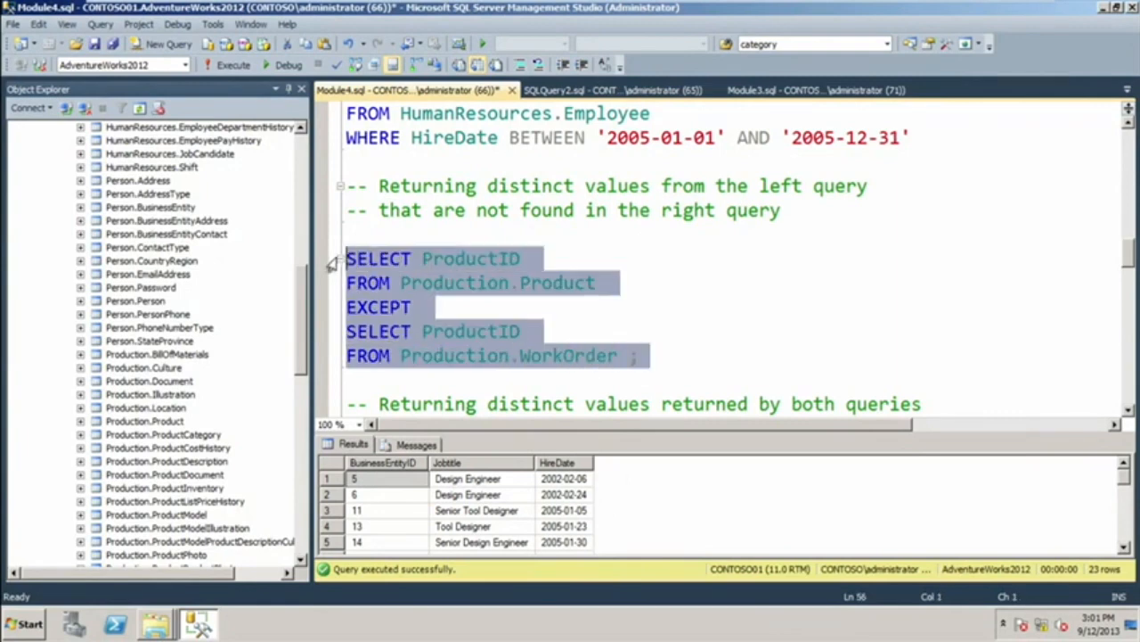
pyautogui.click(235, 66)
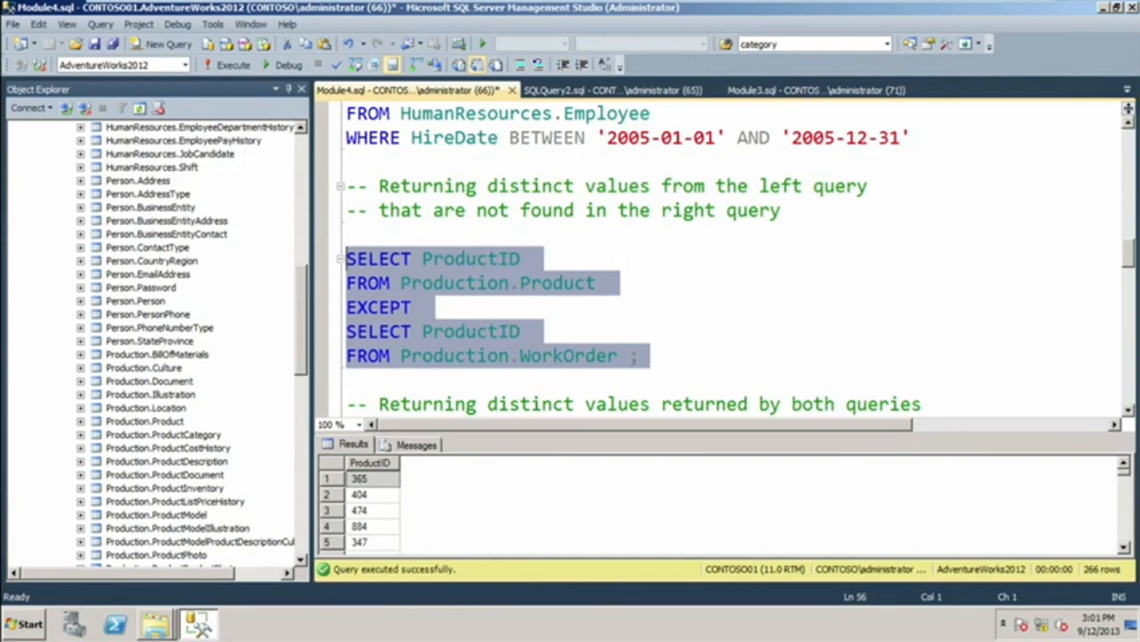
pyautogui.click(412, 445)
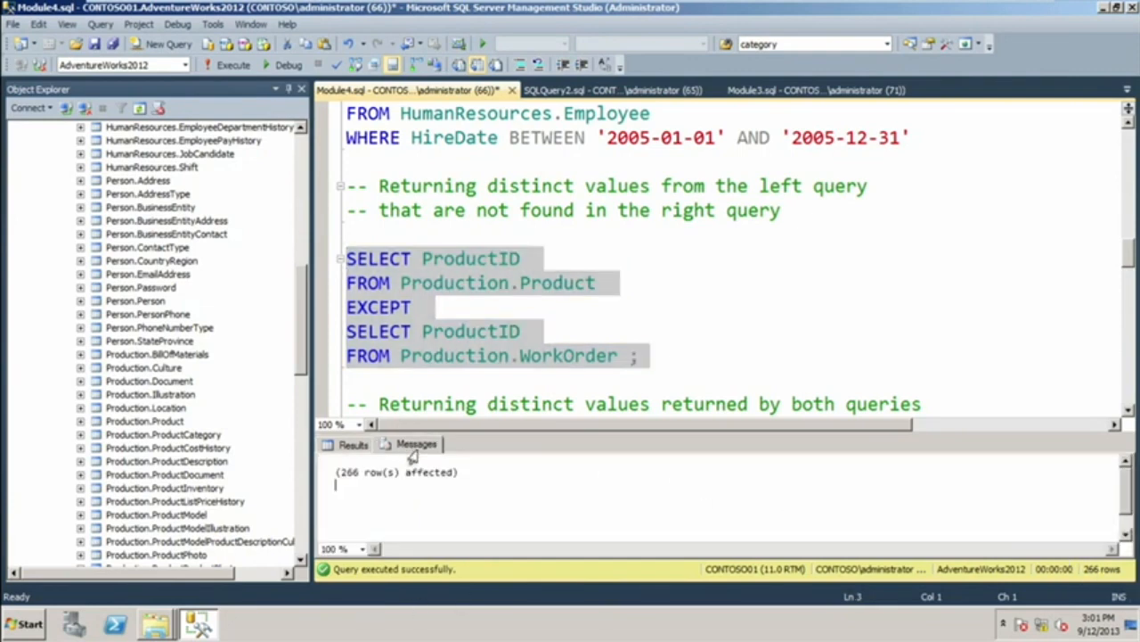
pyautogui.click(346, 446)
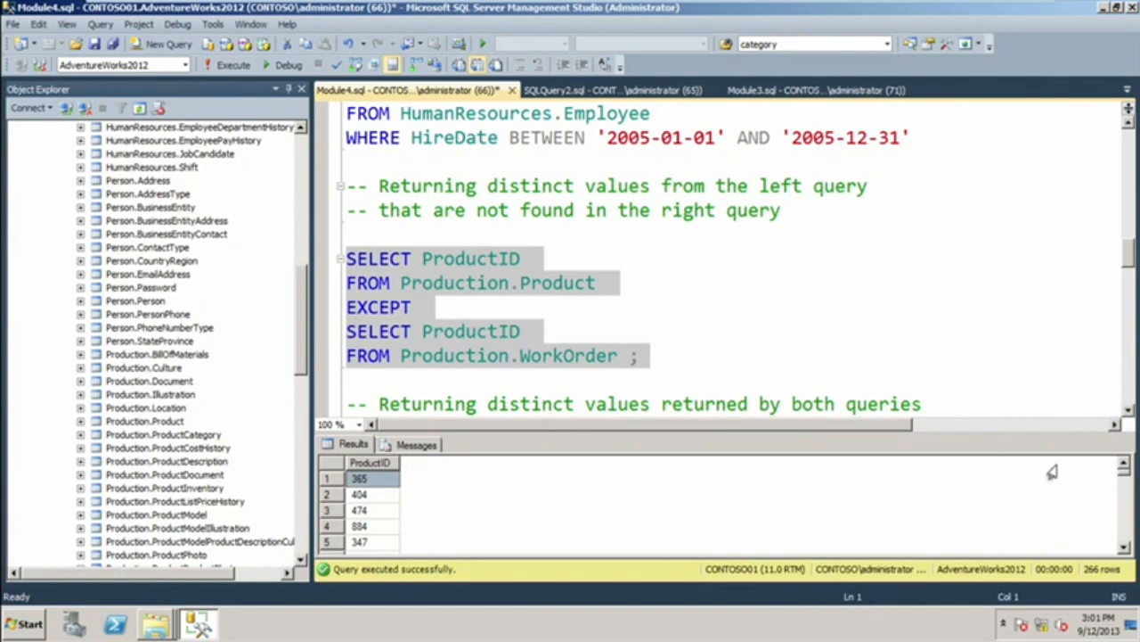
# Run only the INTERSECT query on ProductID from Production.Product and Production.WorkOrder, then clear the selection and return to the EXCEPT query.
pyautogui.click(1127, 412)
pyautogui.click(1126, 413)
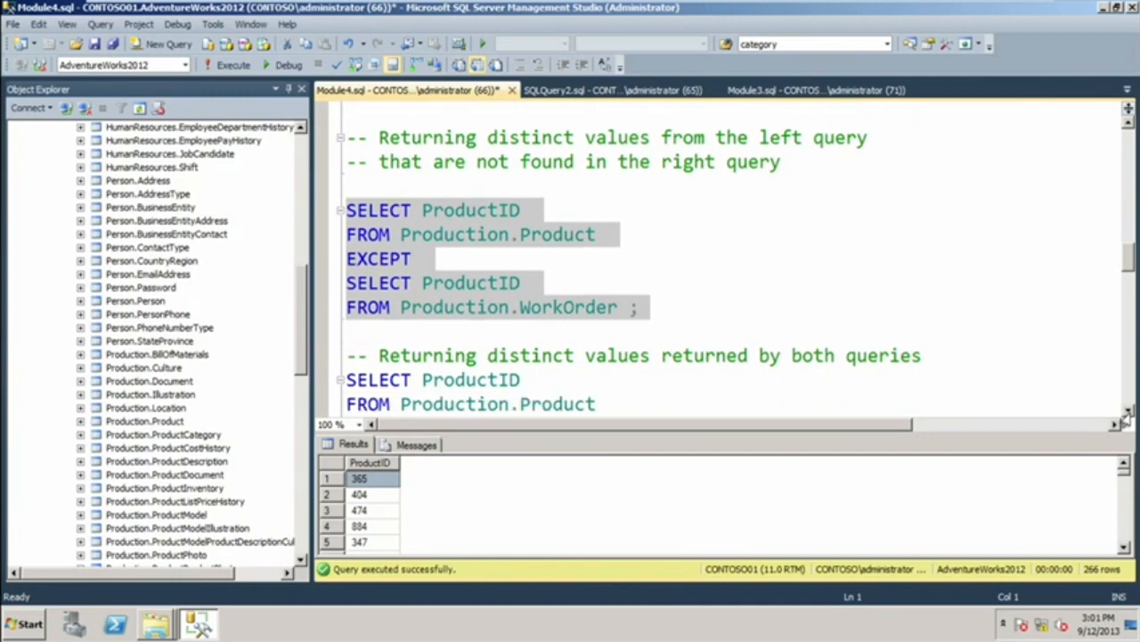
pyautogui.click(1126, 413)
pyautogui.click(1126, 413)
pyautogui.click(1127, 412)
pyautogui.click(1126, 412)
pyautogui.click(1126, 413)
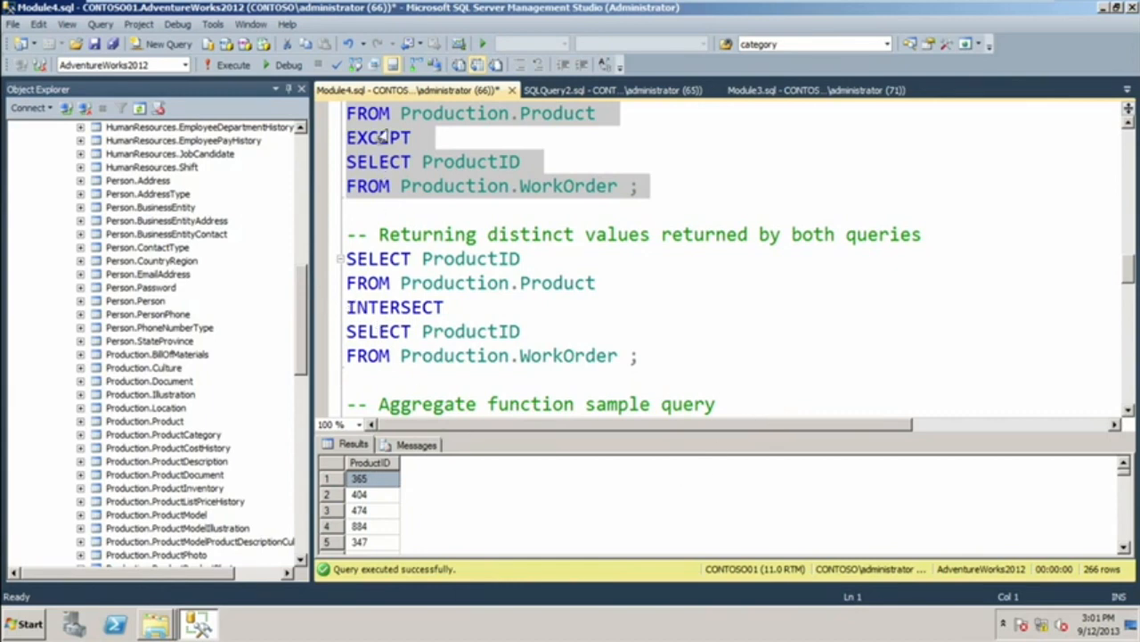
pyautogui.moveTo(643, 356); pyautogui.dragTo(338, 231)
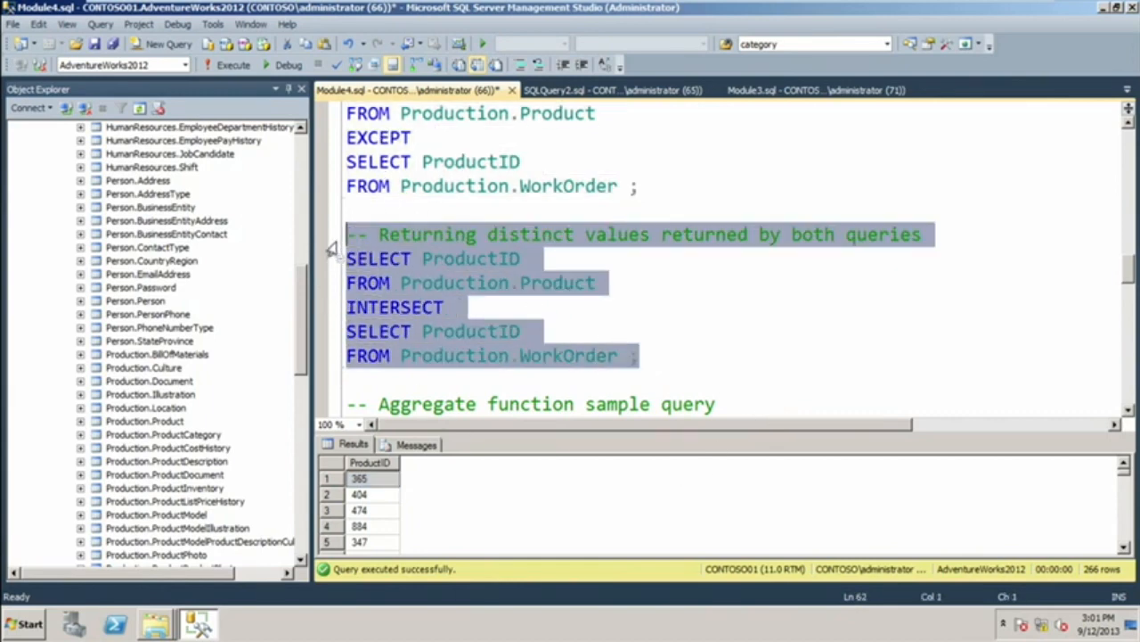
pyautogui.click(227, 66)
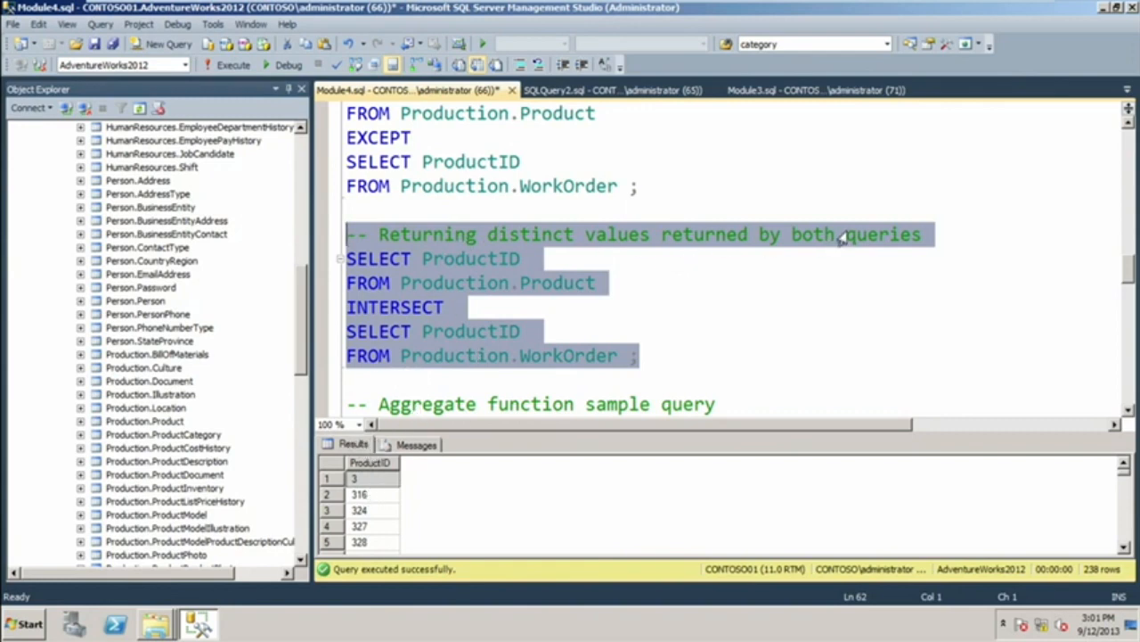
pyautogui.click(561, 330)
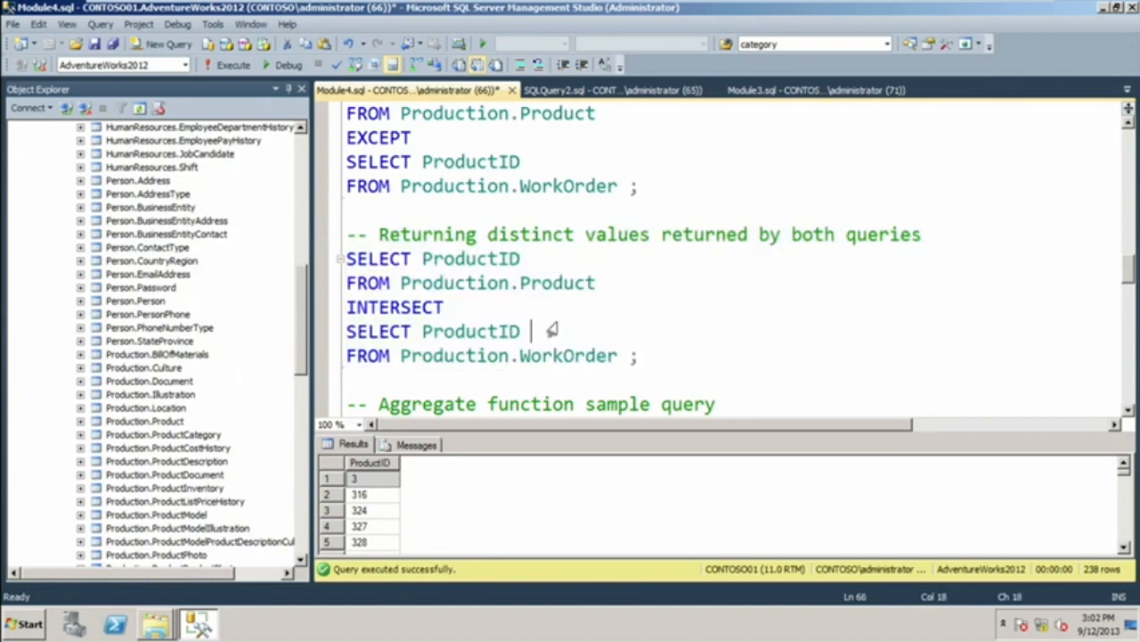
pyautogui.scroll(1, 551, 325)
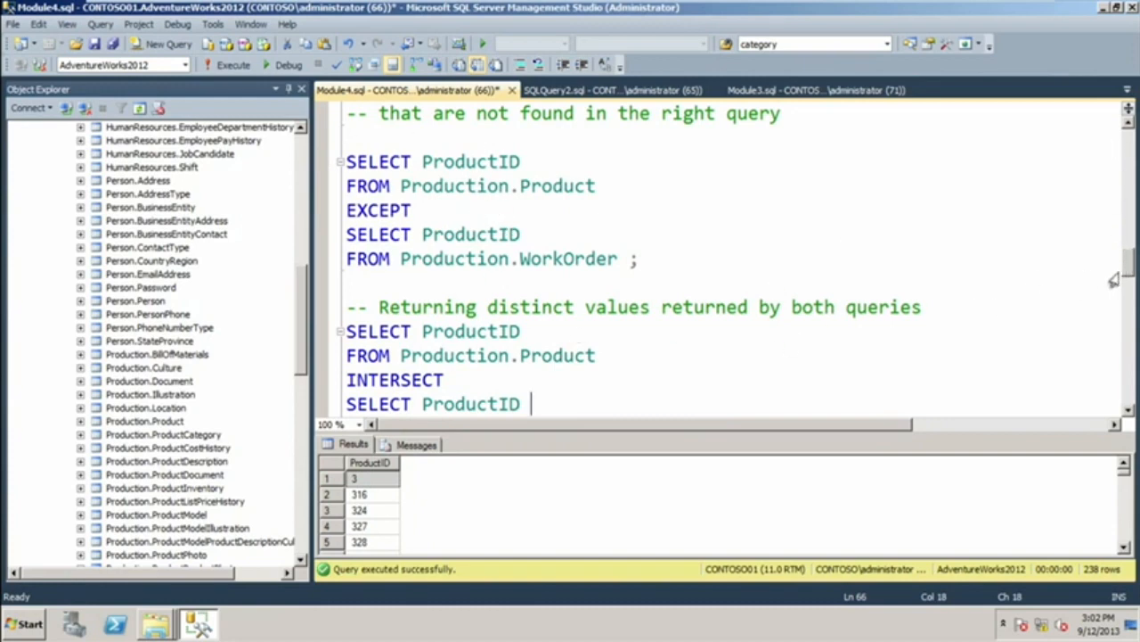
# Rerun only the EXCEPT query on ProductID from Production.Product and Production.WorkOrder.
pyautogui.scroll(1, 1124, 271)
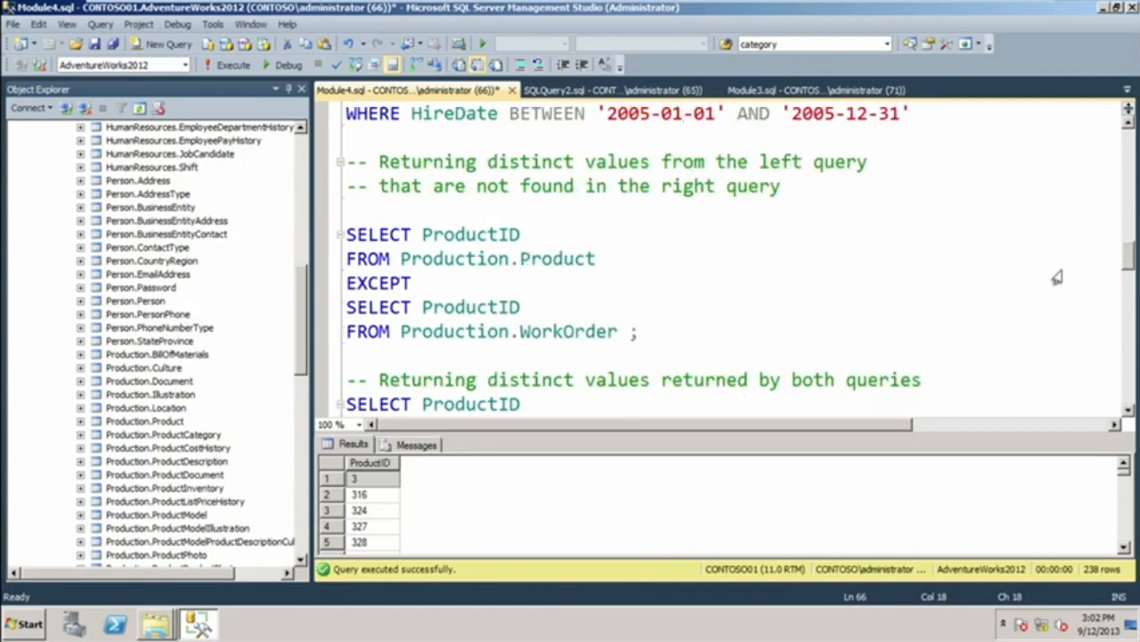
pyautogui.moveTo(650, 332); pyautogui.dragTo(346, 234)
pyautogui.click(230, 66)
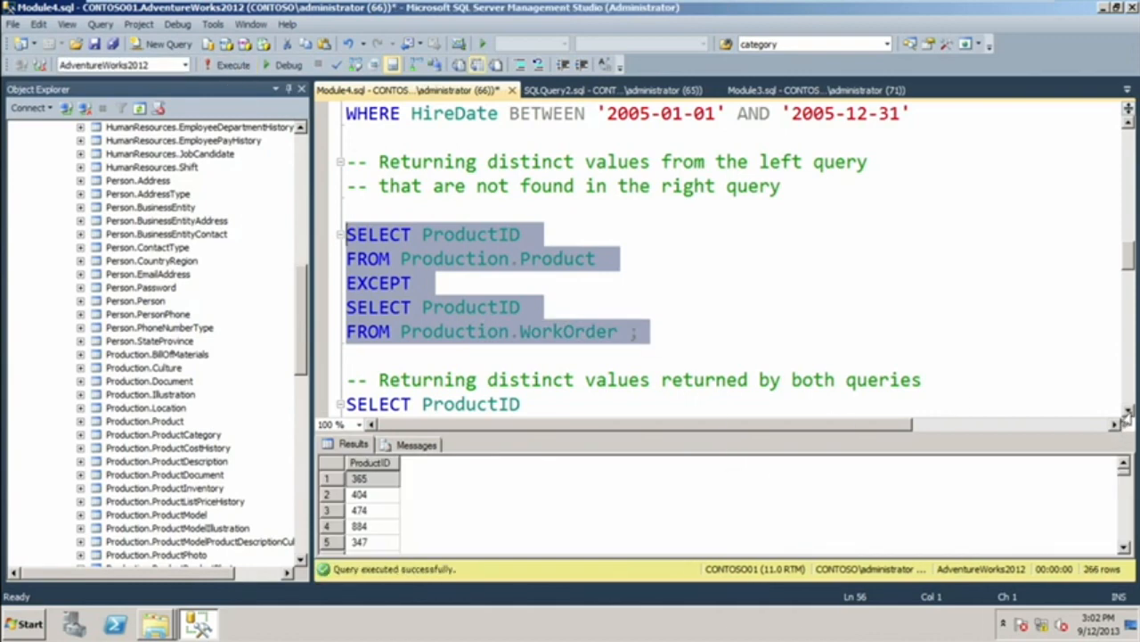
# Run only the aggregate function sample query on Sales.SalesOrderDetail, including its comment line.
pyautogui.scroll(-2, 1126, 417)
pyautogui.scroll(-3, 1126, 415)
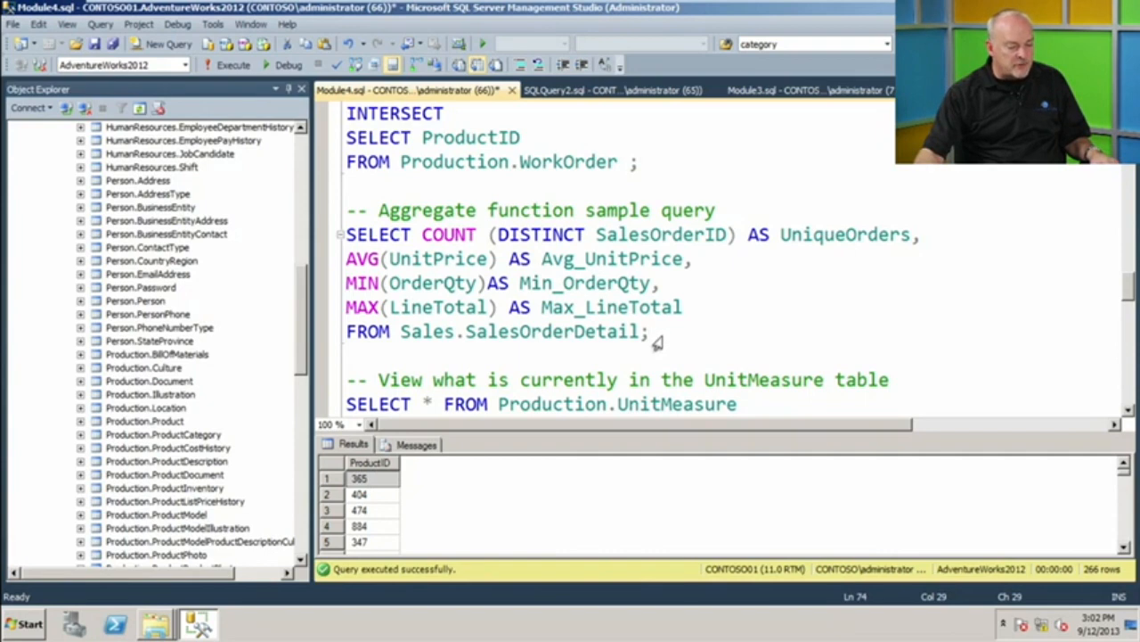
pyautogui.moveTo(644, 331); pyautogui.dragTo(328, 214)
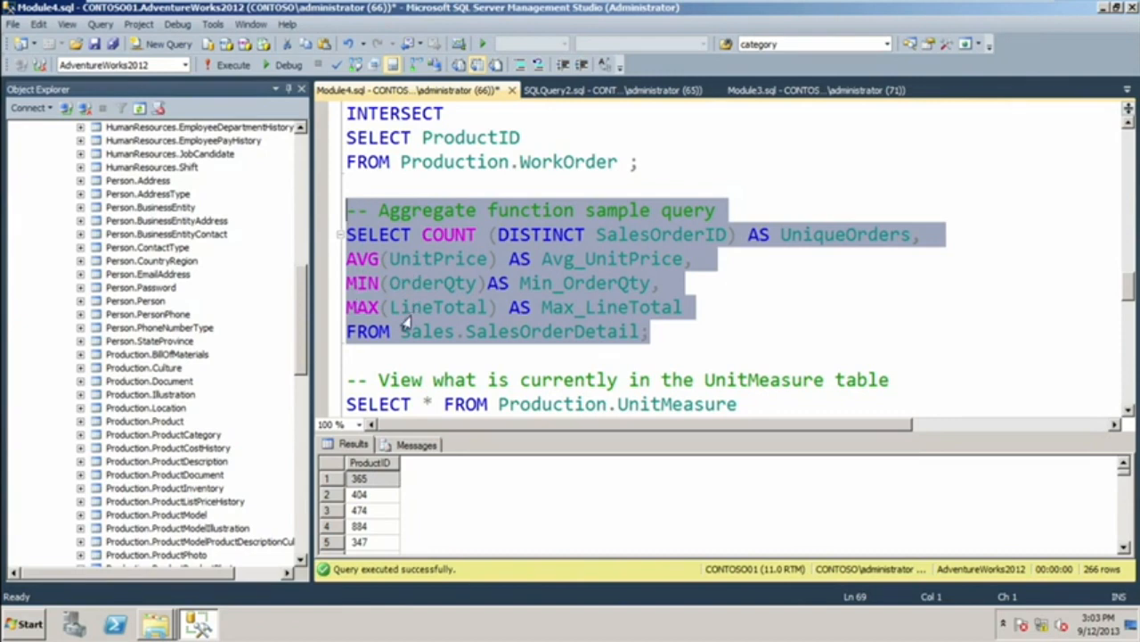
pyautogui.click(227, 68)
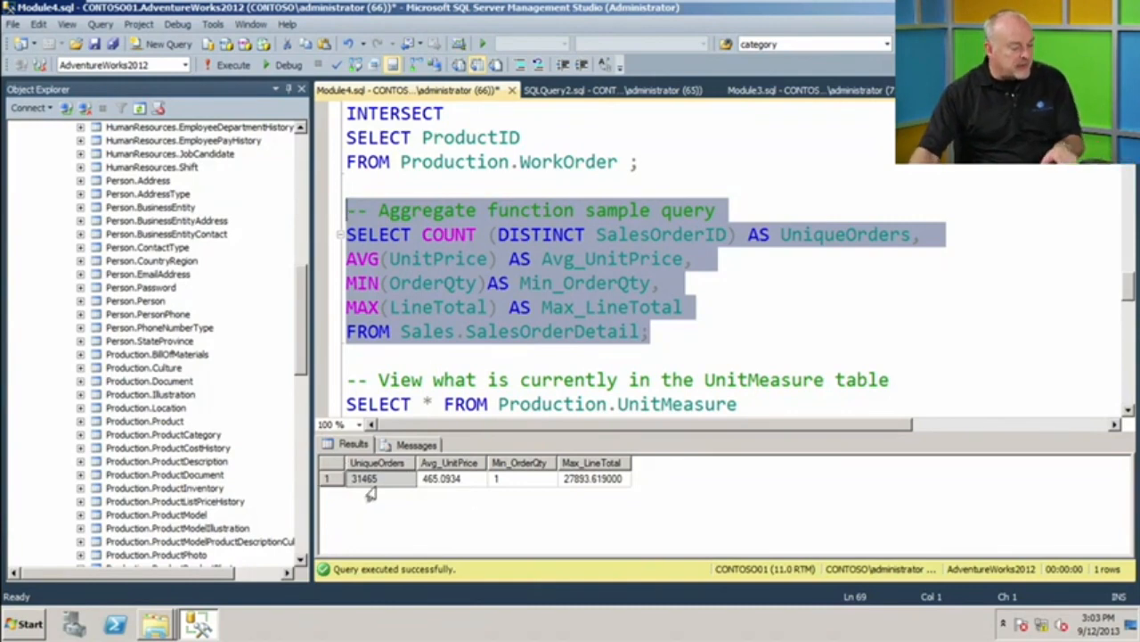
# Remove DISTINCT from the COUNT expression in the aggregate query so it reads COUNT (SalesOrderID).
pyautogui.click(561, 237)
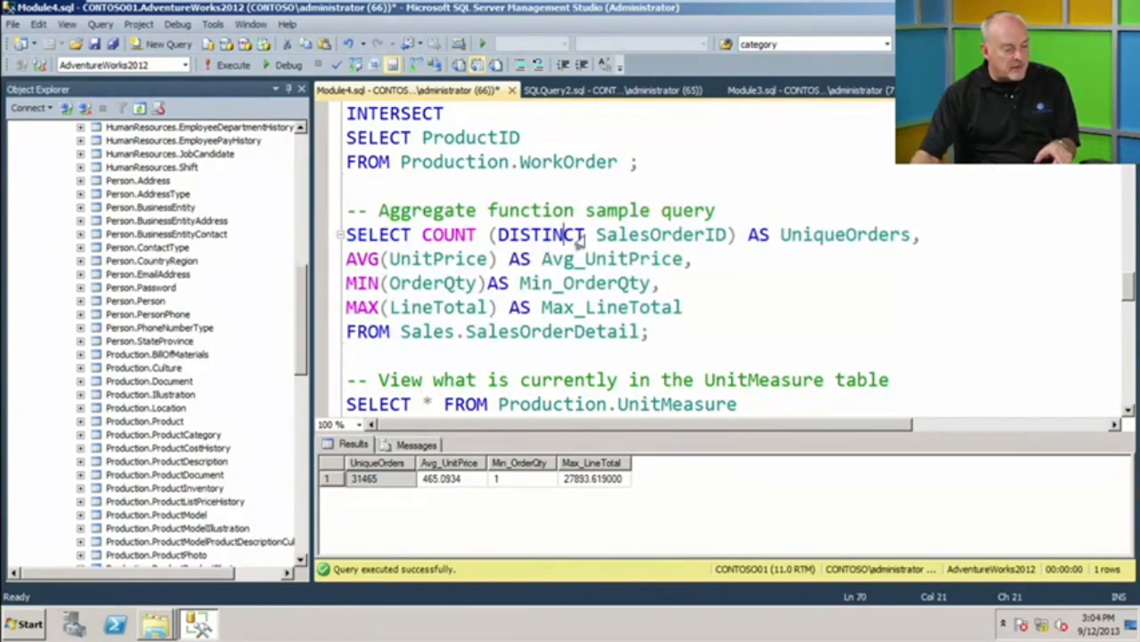
pyautogui.moveTo(586, 240); pyautogui.dragTo(485, 251)
pyautogui.press('Delete')
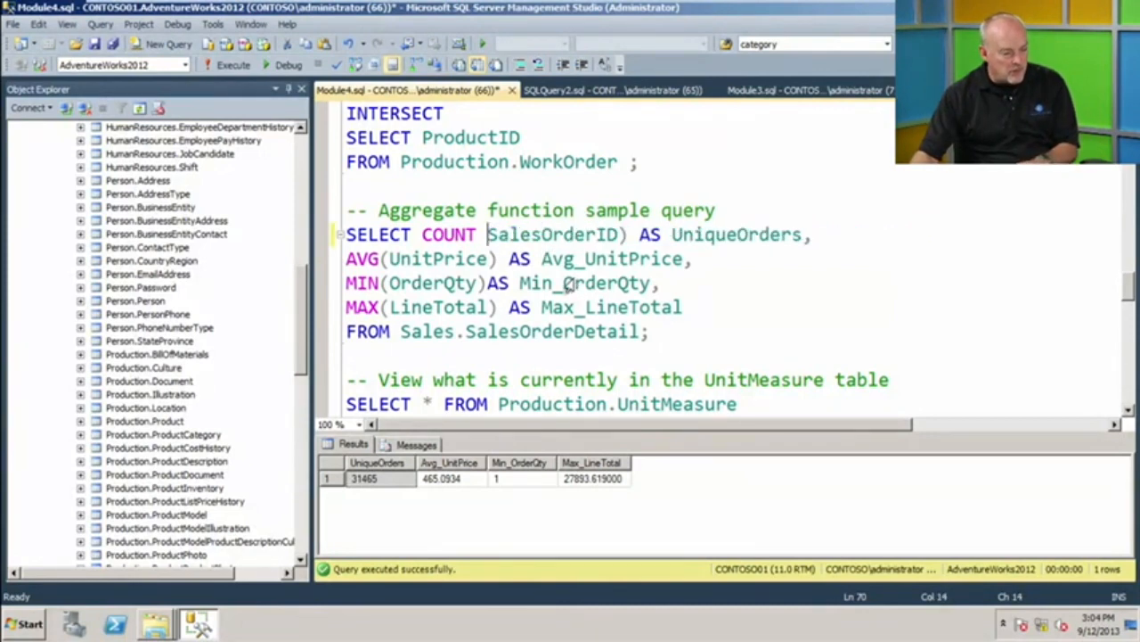
pyautogui.write('(')
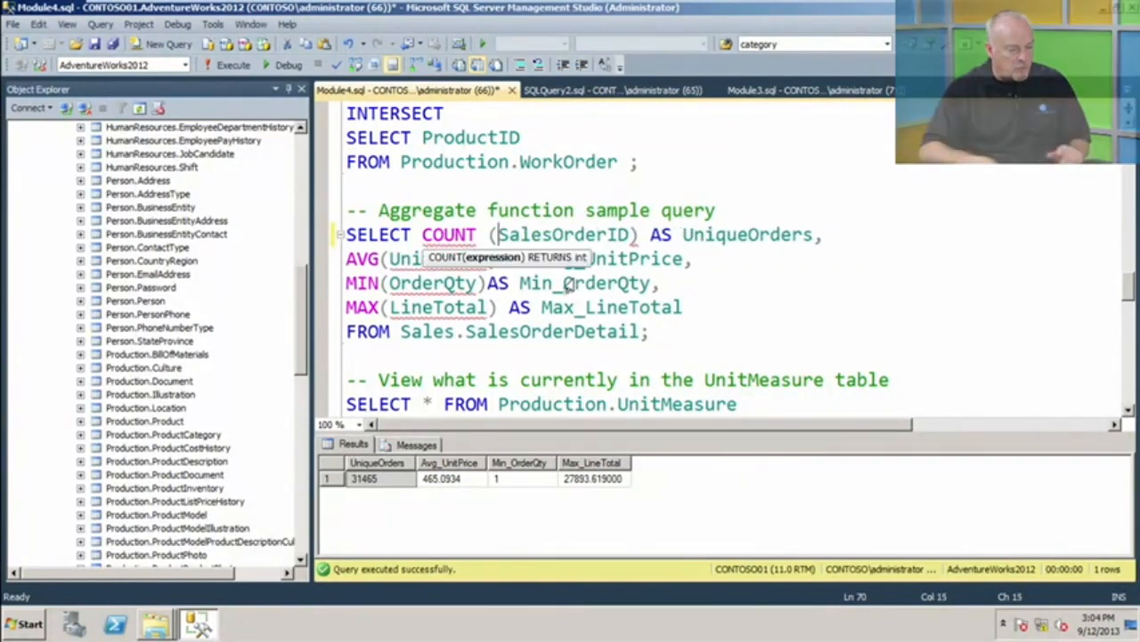
# Run only the edited aggregate query without its comment line, then place the cursor at the end of the SELECT * FROM Production.UnitMeasure line.
pyautogui.click(656, 337)
pyautogui.keyDown('shift'); pyautogui.click(346, 234); pyautogui.keyUp('shift')
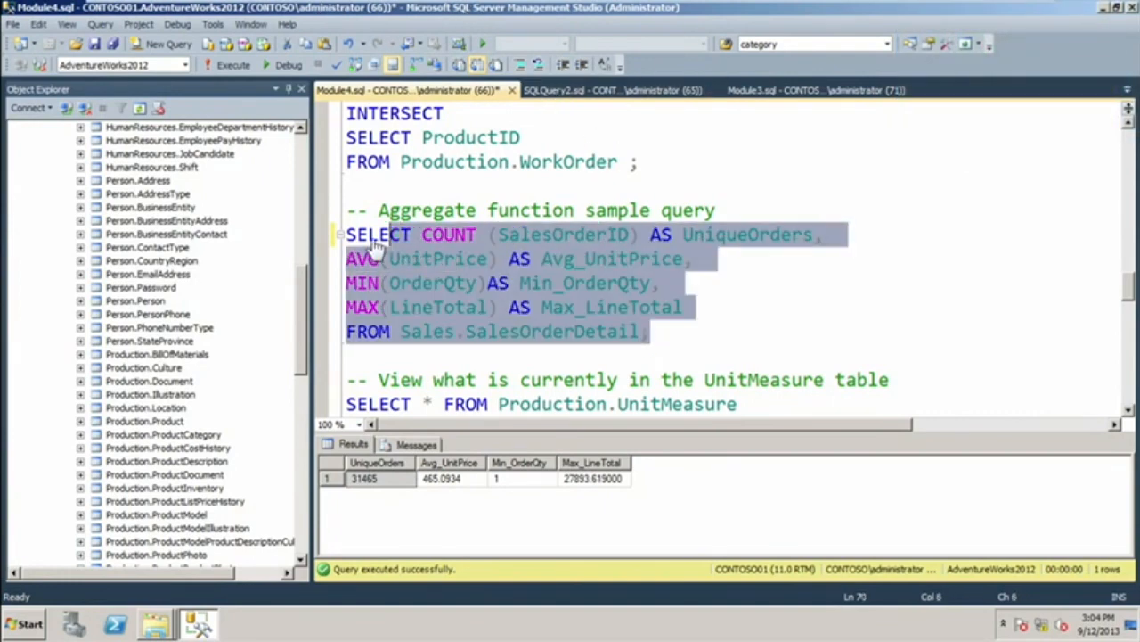
pyautogui.click(228, 70)
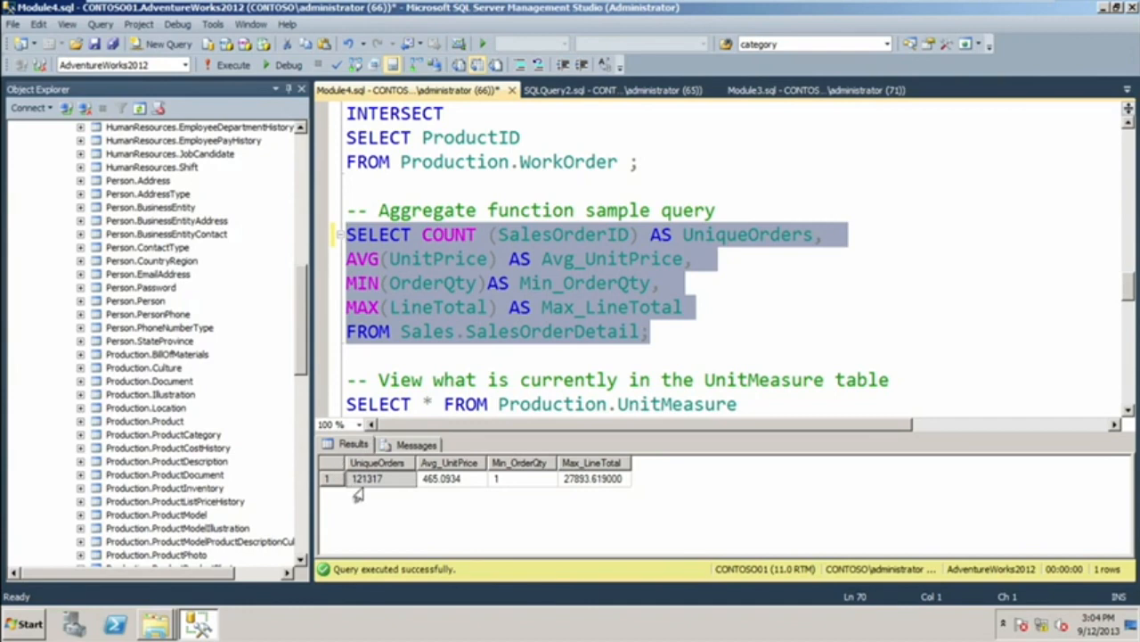
pyautogui.click(1129, 410)
pyautogui.click(1129, 410)
pyautogui.click(1129, 410)
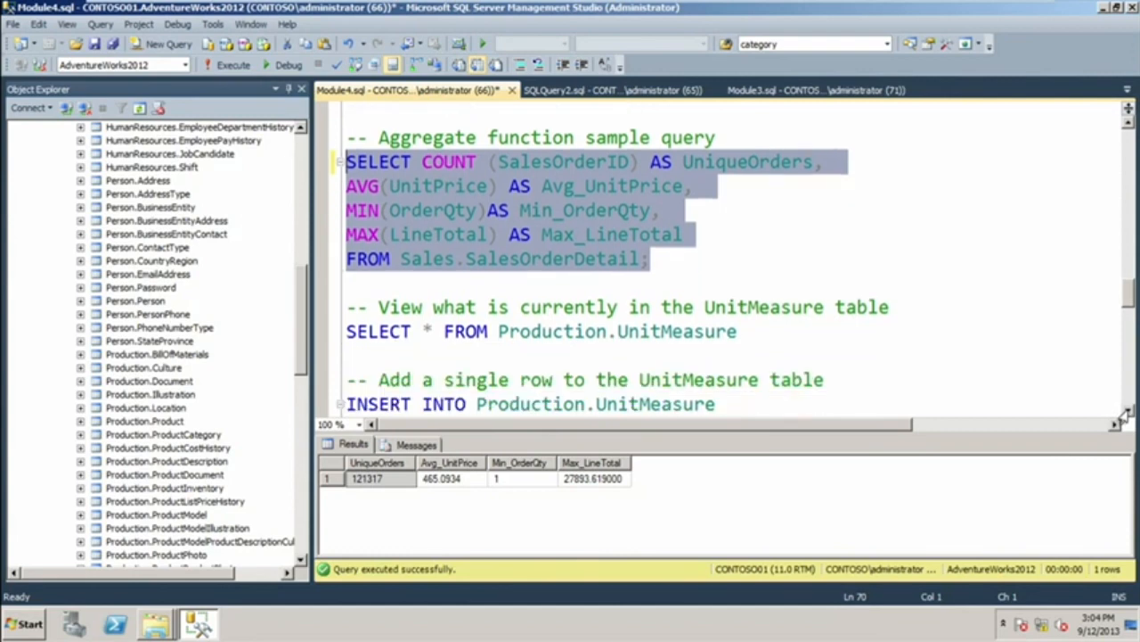
pyautogui.click(1129, 411)
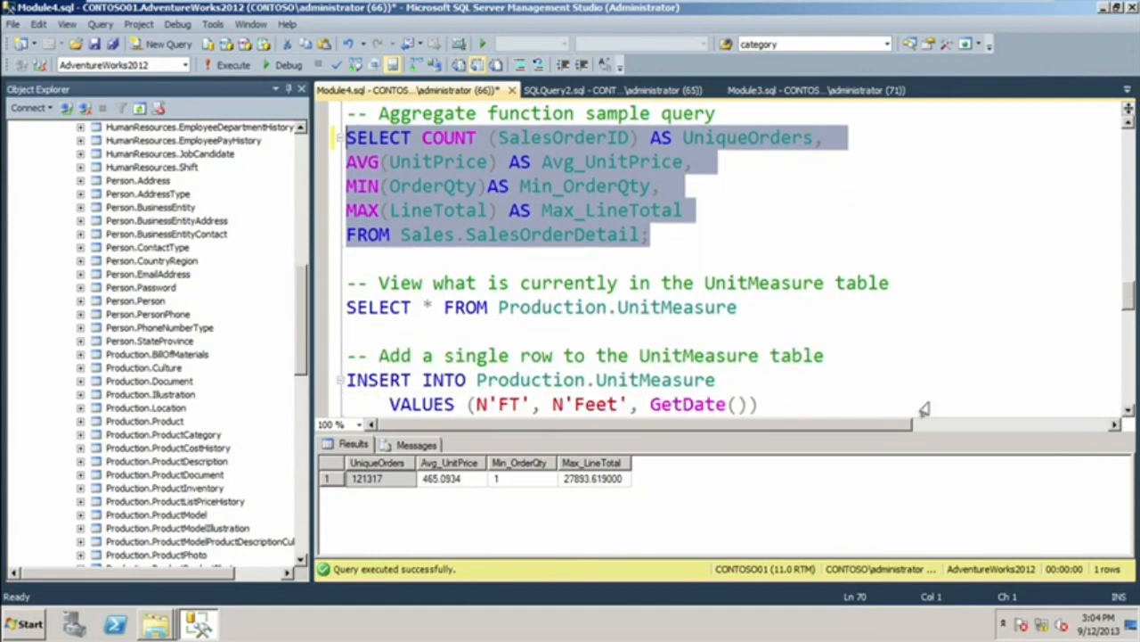
pyautogui.click(741, 308)
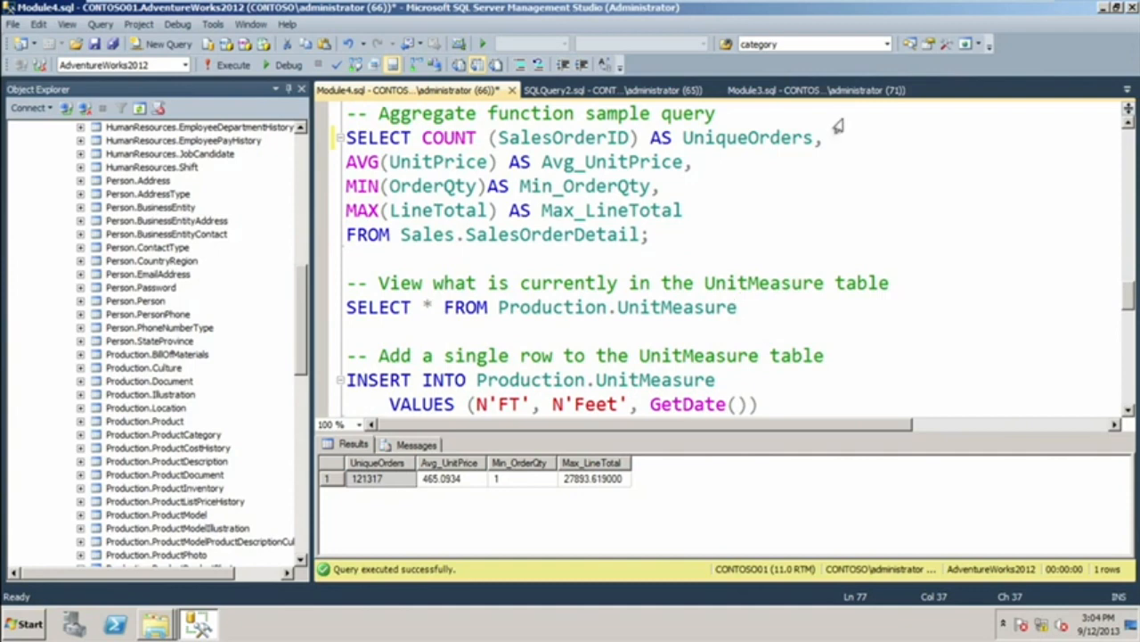
pyautogui.moveTo(1103, 14)
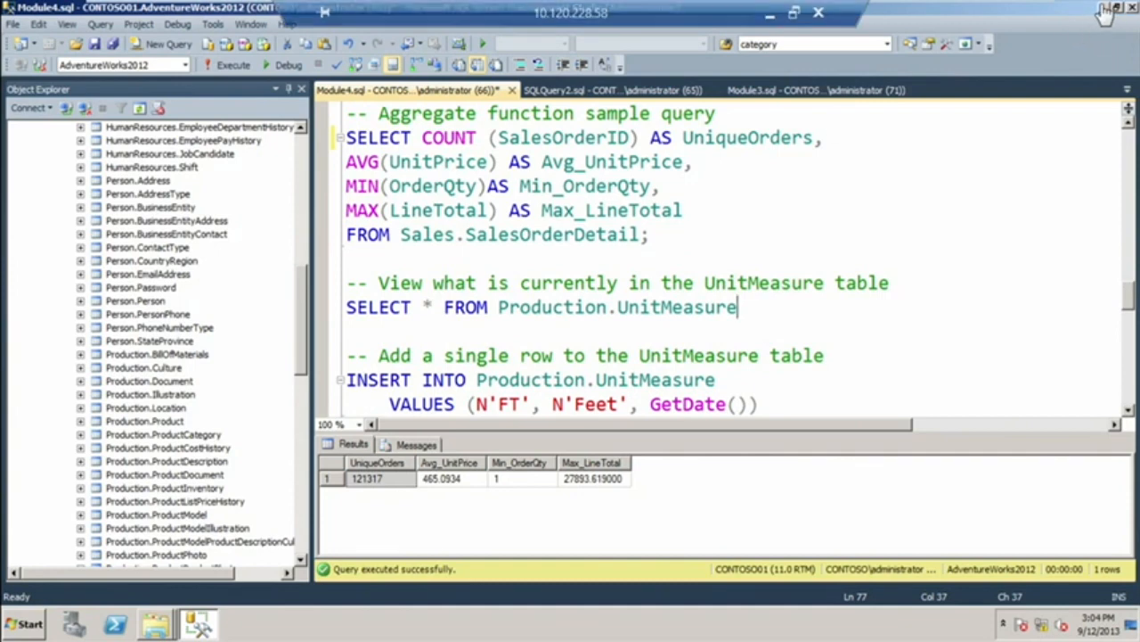
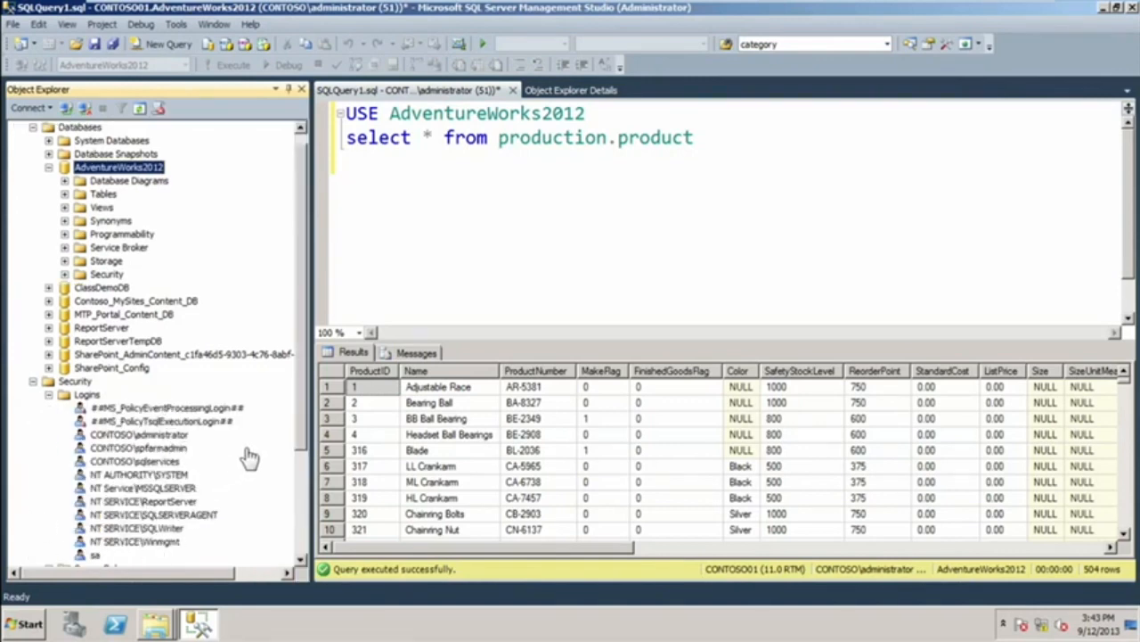
# Start a new Windows-authenticated server login for the contoso domain user, with default database AdventureWorks2012 and the securityadmin server role.
pyautogui.scroll(-1, 303, 468)
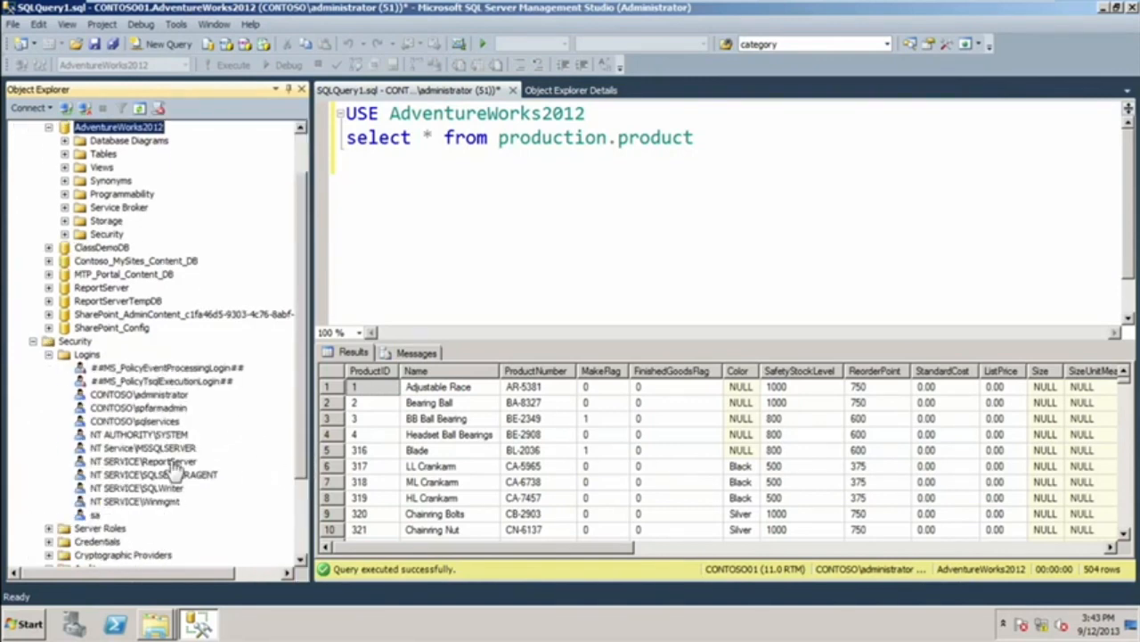
pyautogui.rightClick(78, 357)
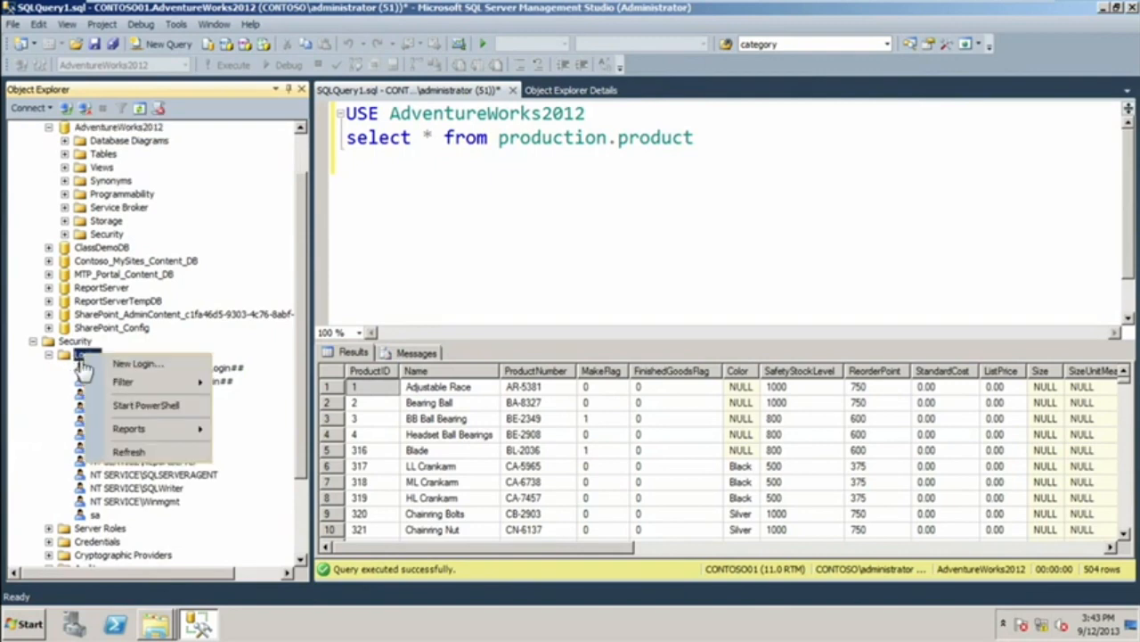
pyautogui.click(139, 365)
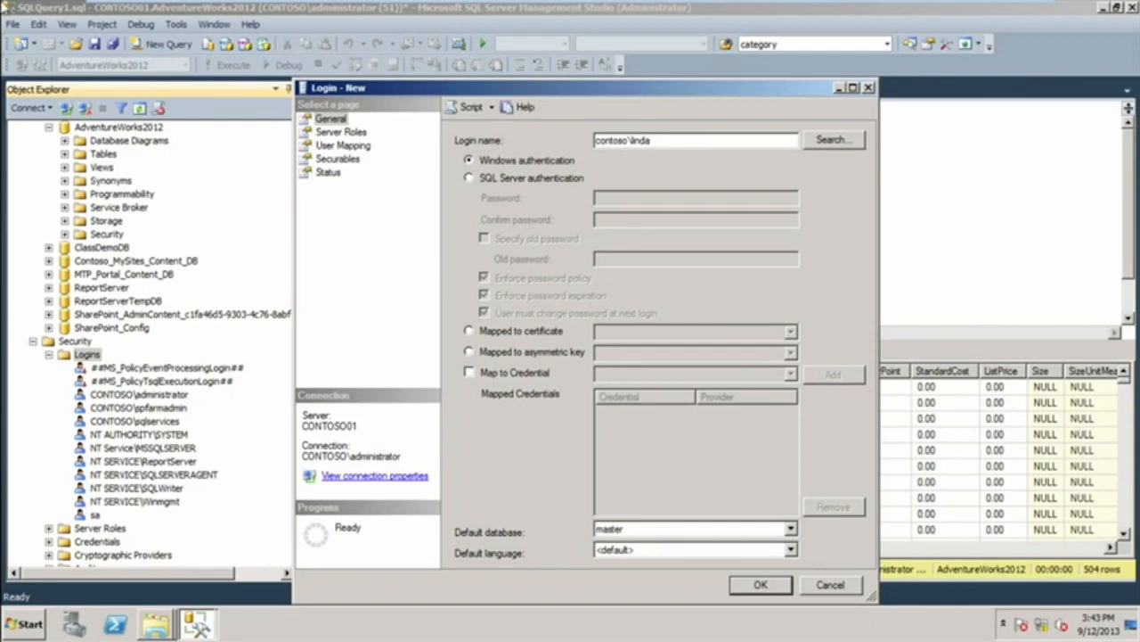
pyautogui.click(790, 529)
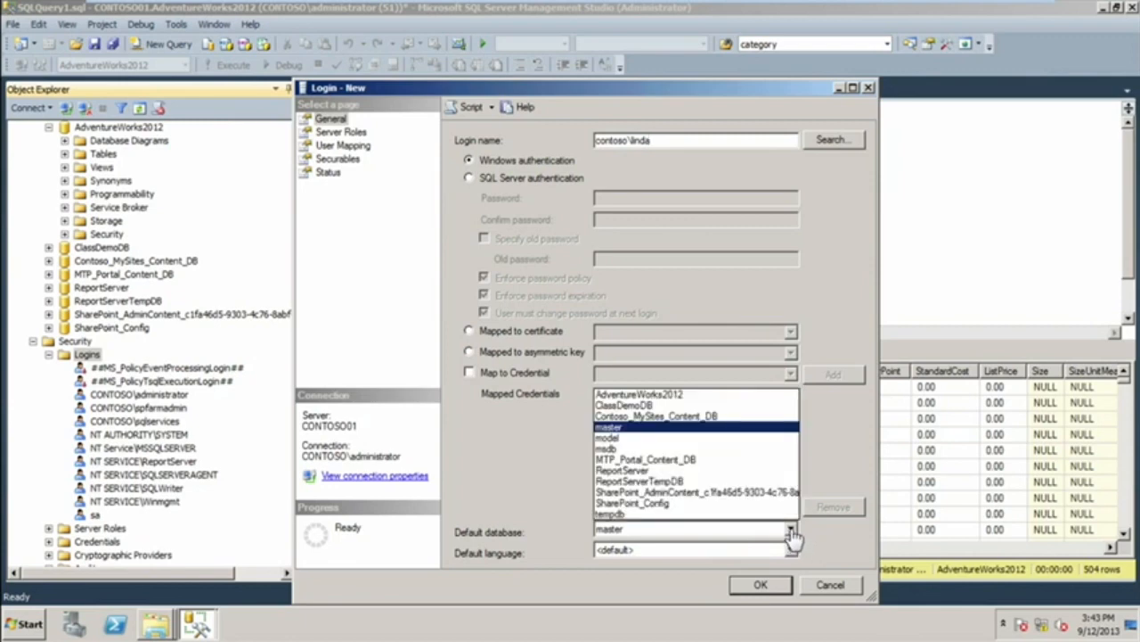
pyautogui.click(662, 397)
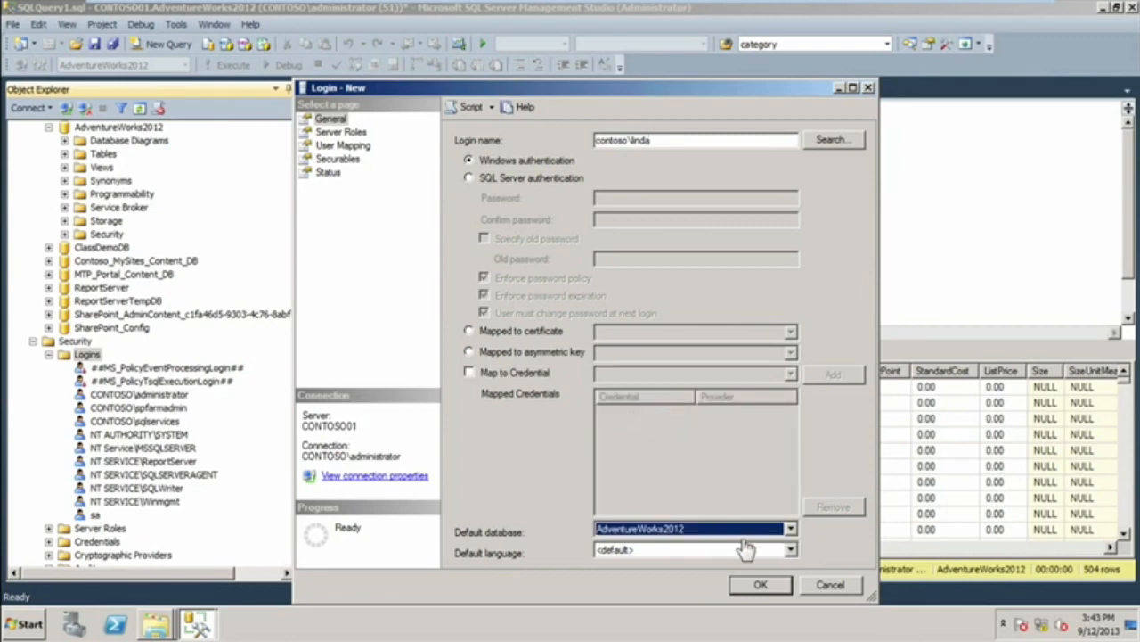
pyautogui.click(339, 133)
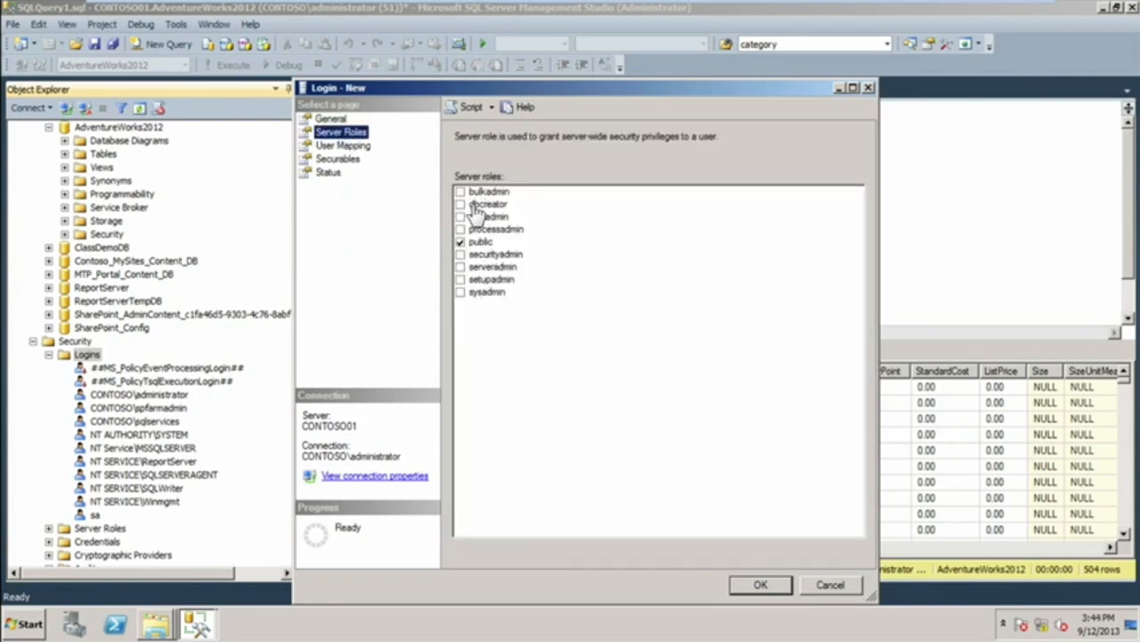
pyautogui.click(461, 255)
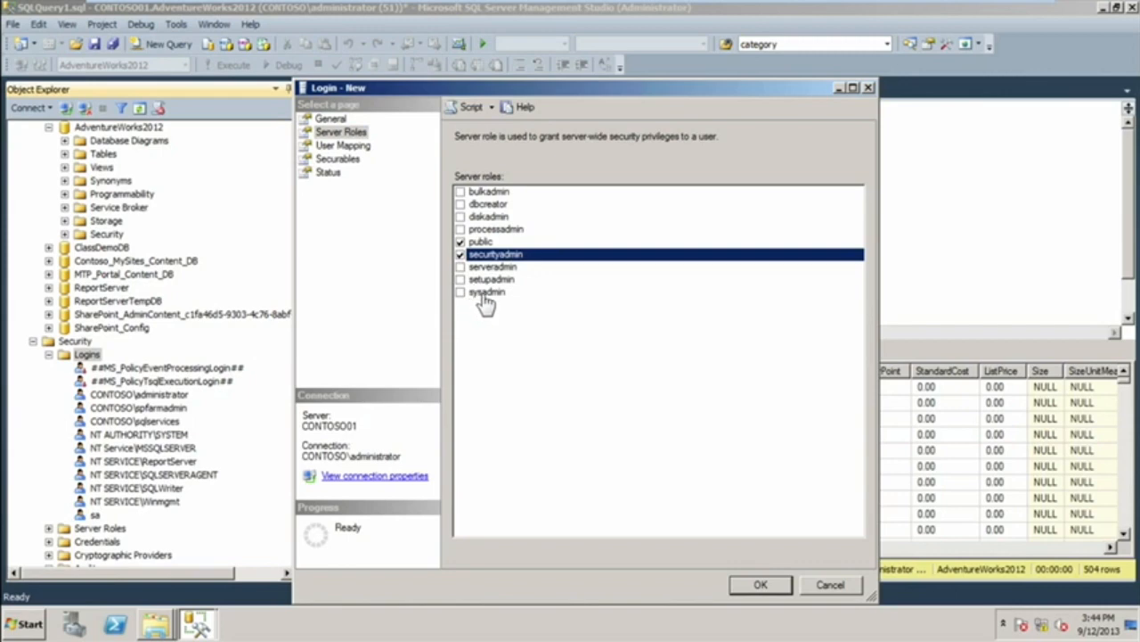
# Map the new login to the AdventureWorks2012 database, replacing the db_owner role membership with db_datareader.
pyautogui.click(343, 145)
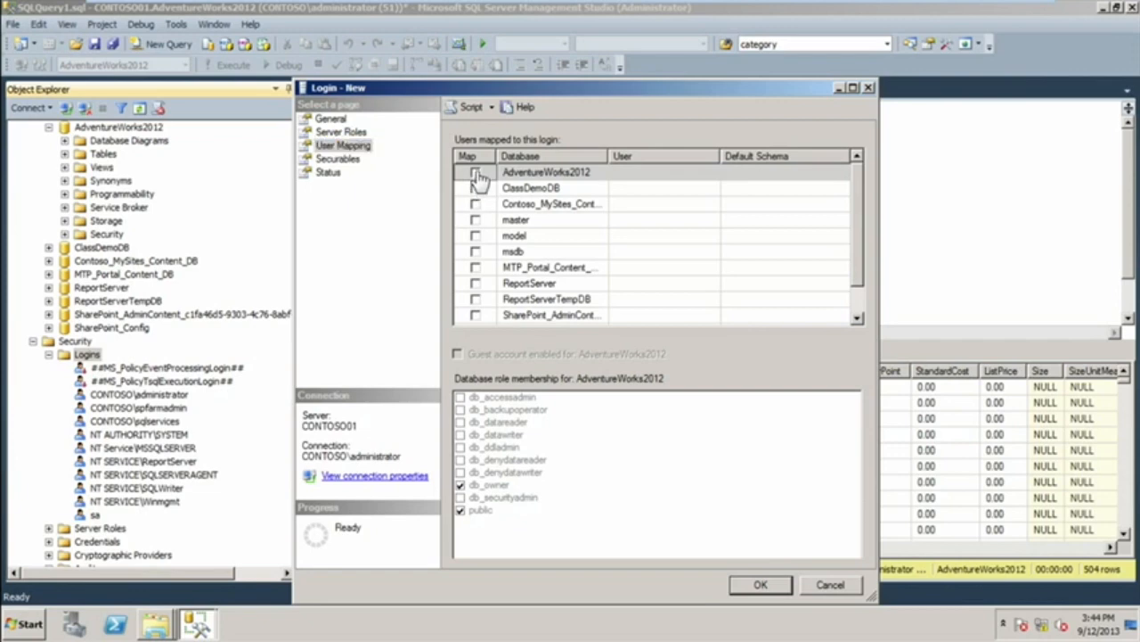
pyautogui.click(475, 173)
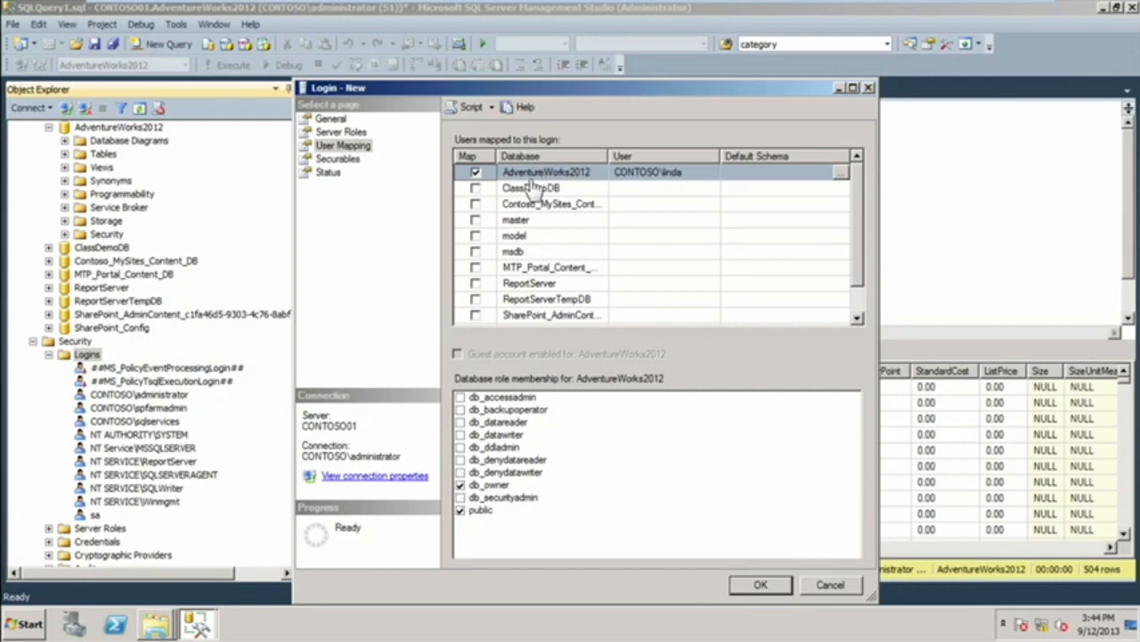
pyautogui.click(461, 486)
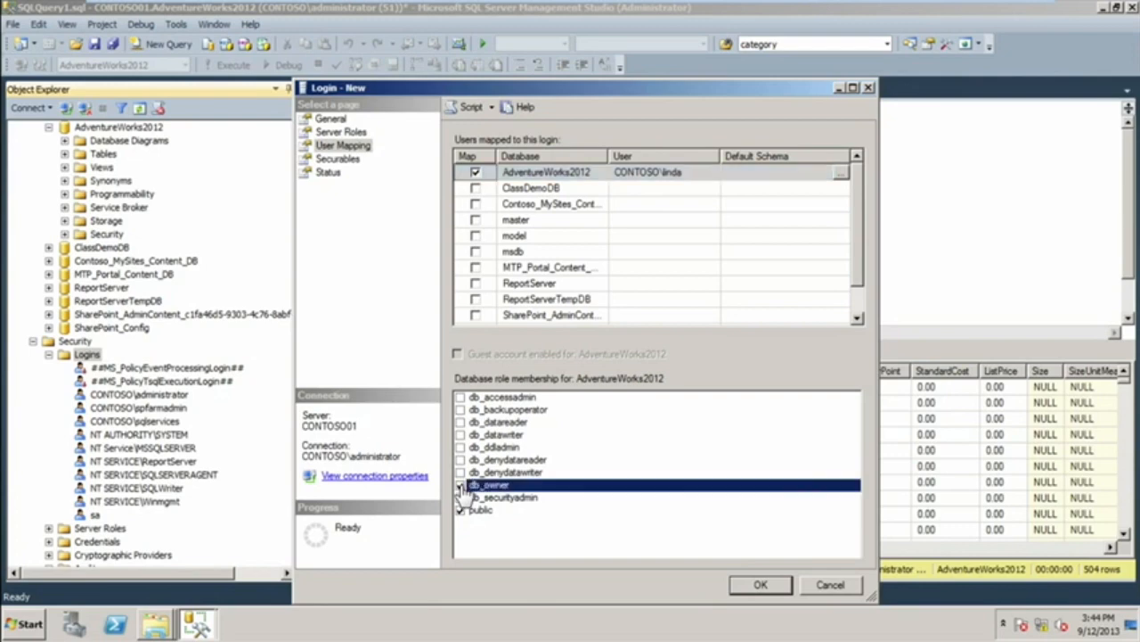
pyautogui.click(461, 422)
pyautogui.click(460, 422)
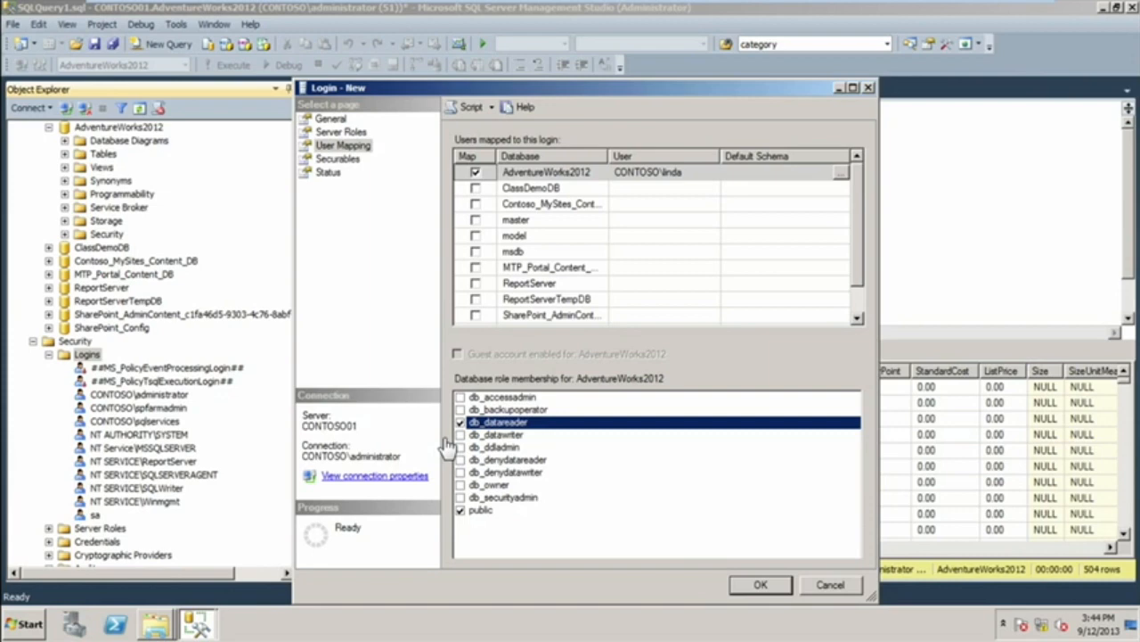
# Review the login's securables, general settings, server roles and user mapping, and submit the new login.
pyautogui.click(337, 160)
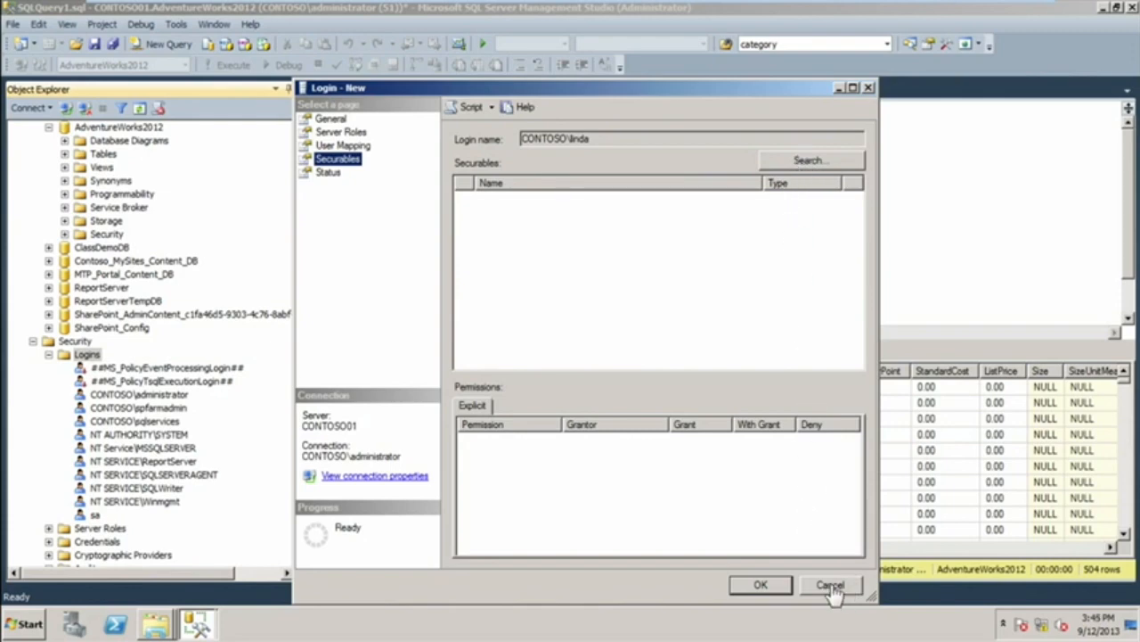
pyautogui.click(332, 120)
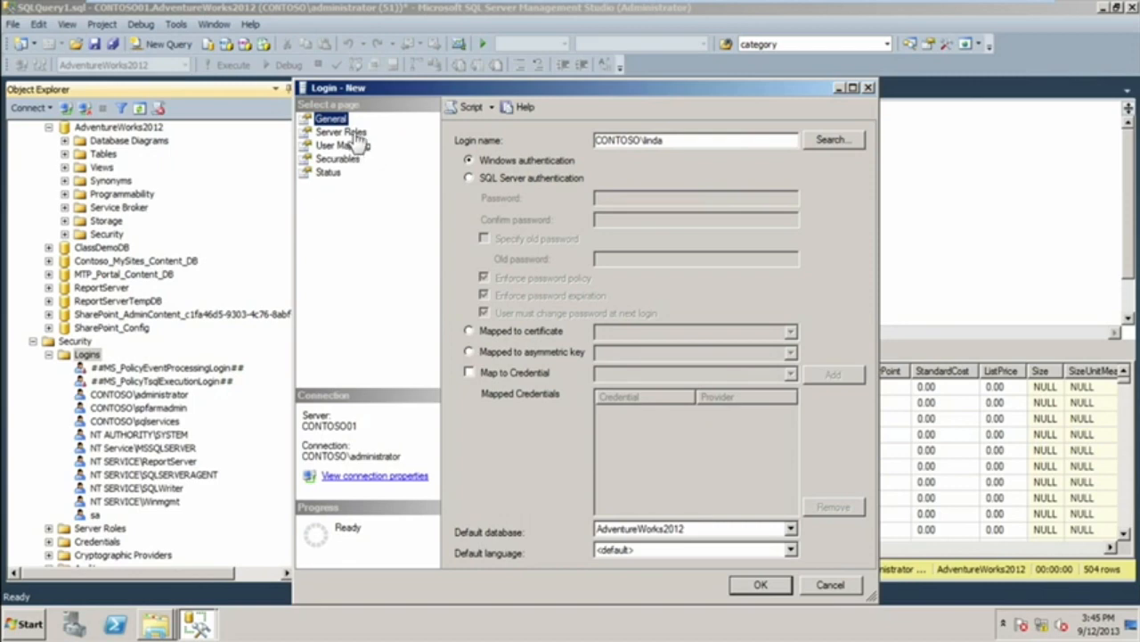
pyautogui.click(353, 133)
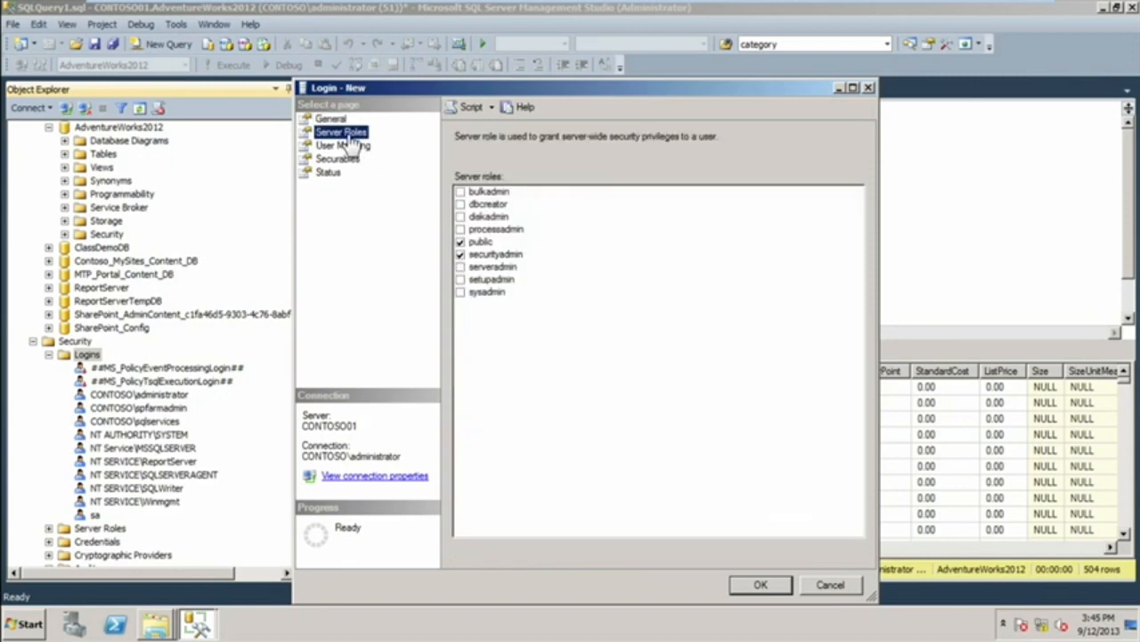
pyautogui.click(343, 148)
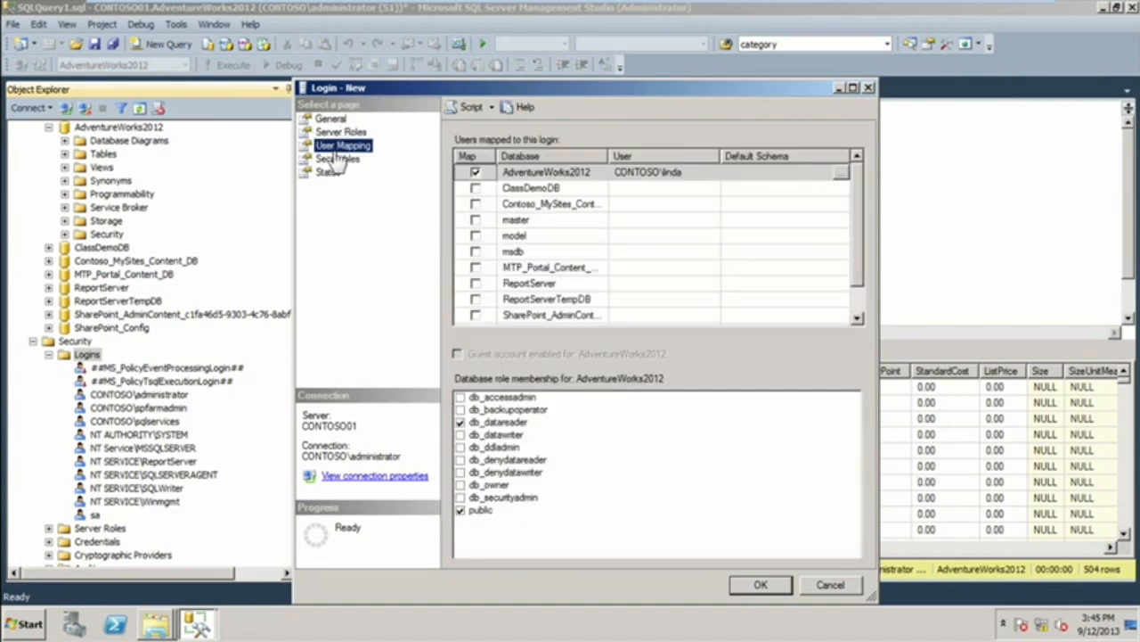
pyautogui.click(760, 586)
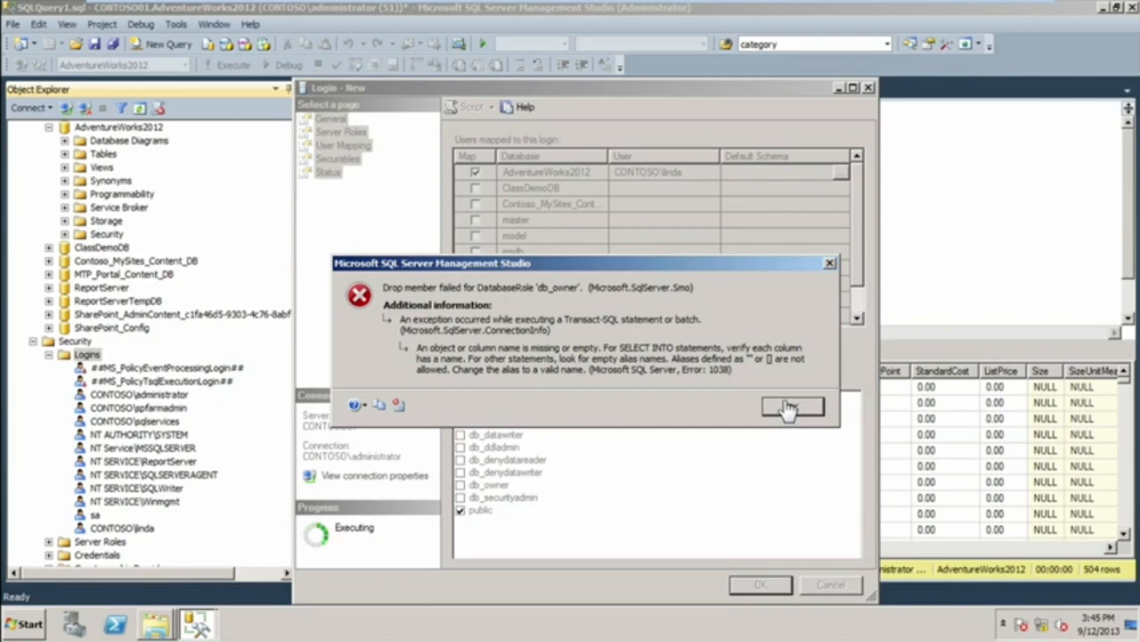
pyautogui.click(789, 407)
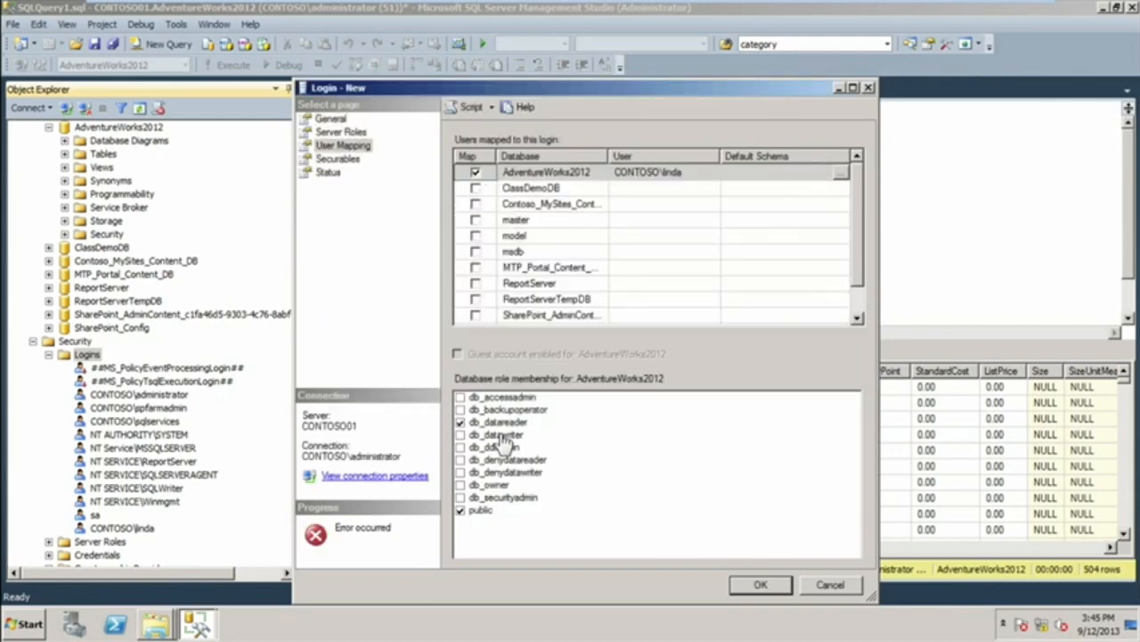
# Try to create the login again with db_owner instead of db_datareader as its AdventureWorks2012 role.
pyautogui.click(460, 421)
pyautogui.click(460, 485)
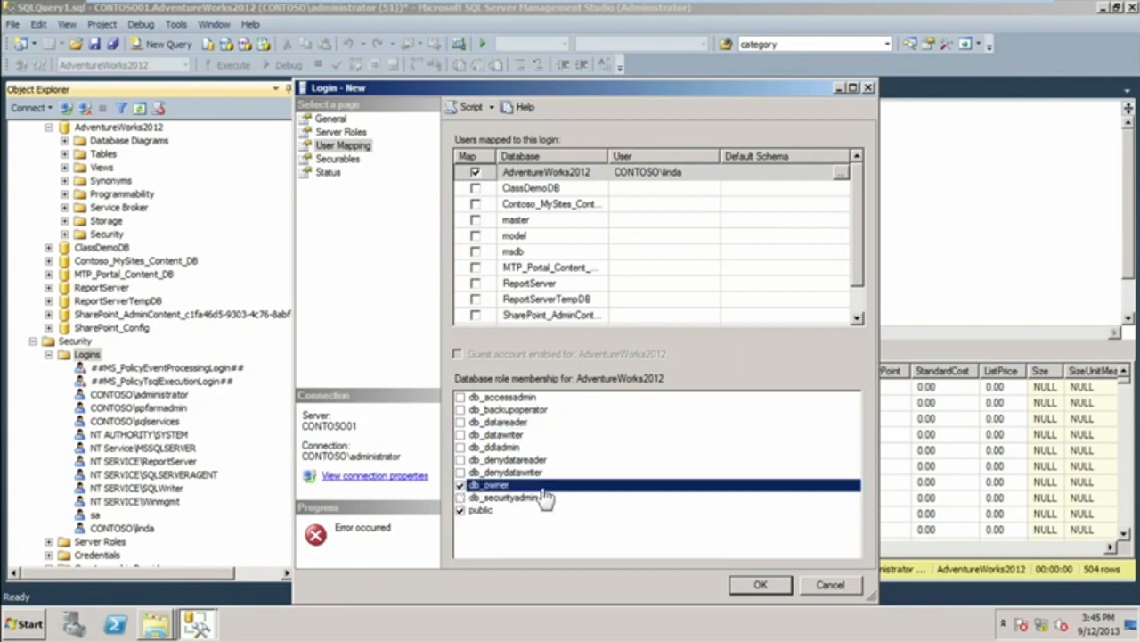
pyautogui.click(745, 590)
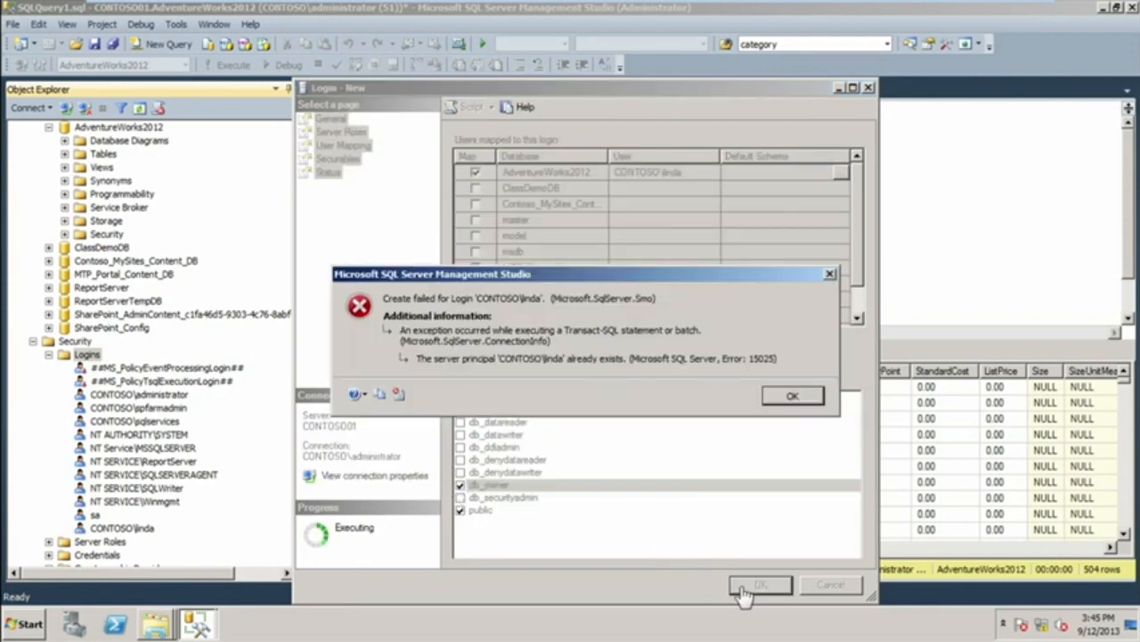
pyautogui.click(789, 398)
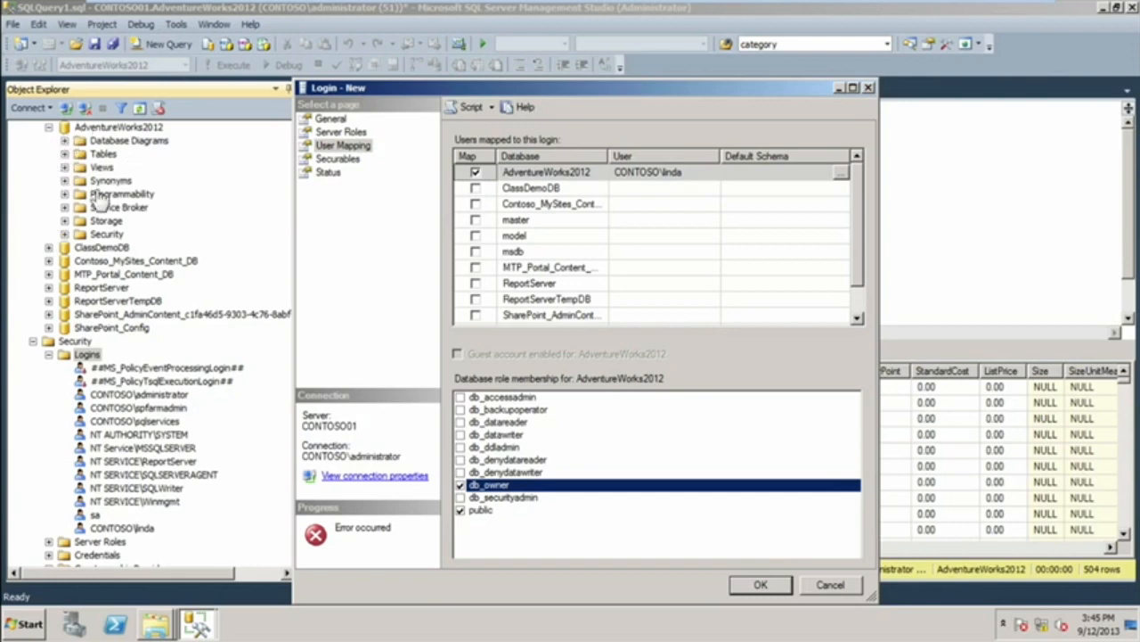
# Delete the newly mapped CONTOSO domain user from the AdventureWorks2012 database's security users.
pyautogui.click(65, 234)
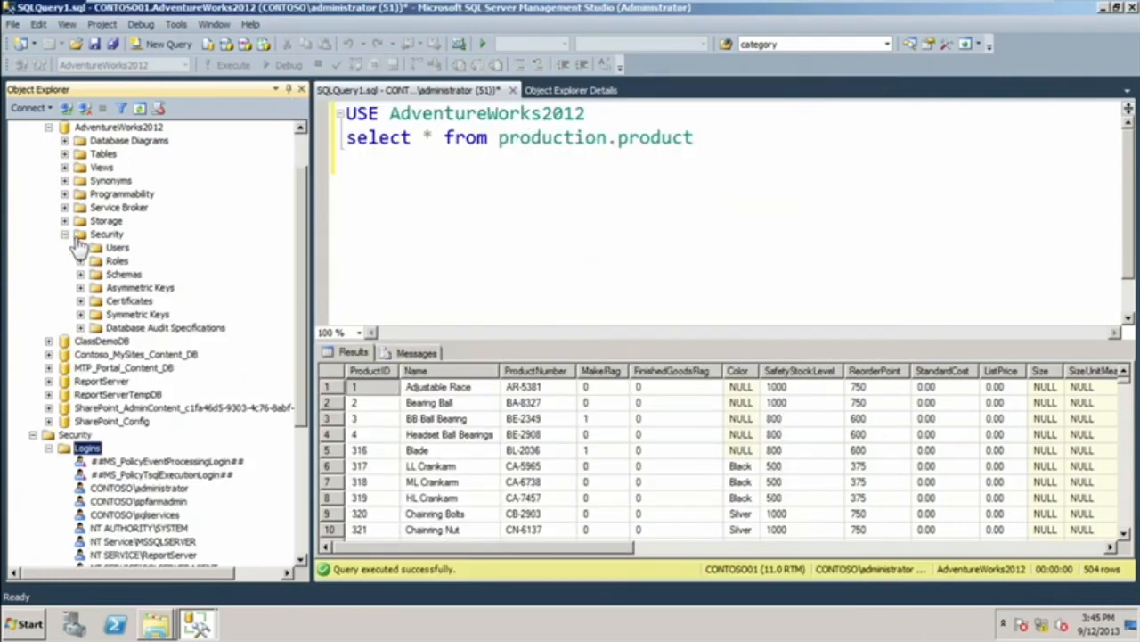
pyautogui.click(80, 247)
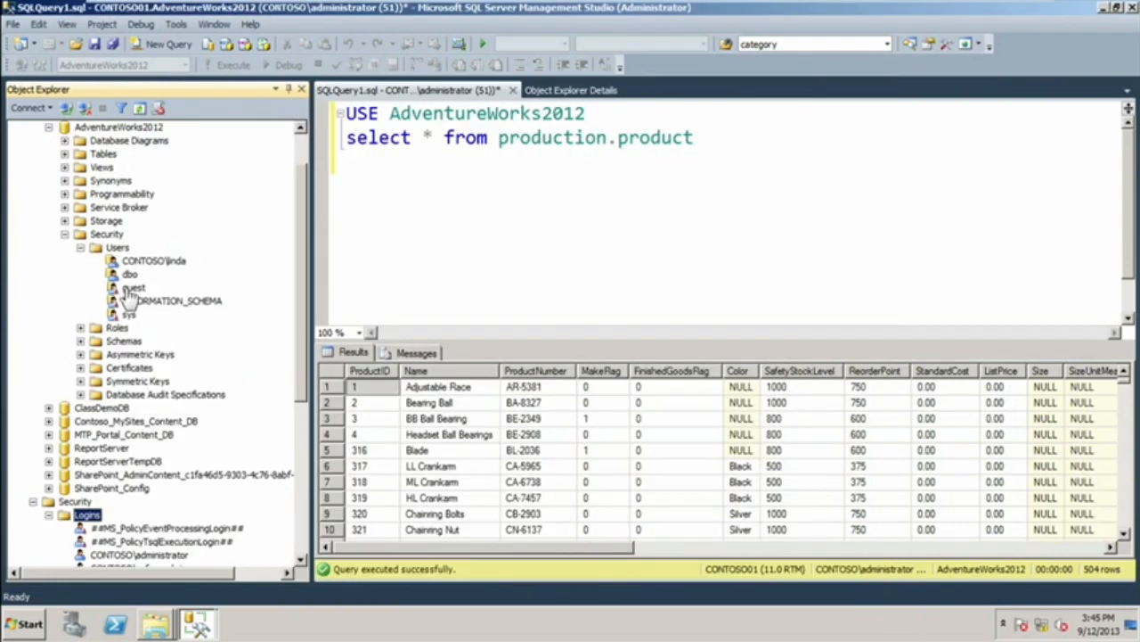
pyautogui.rightClick(136, 261)
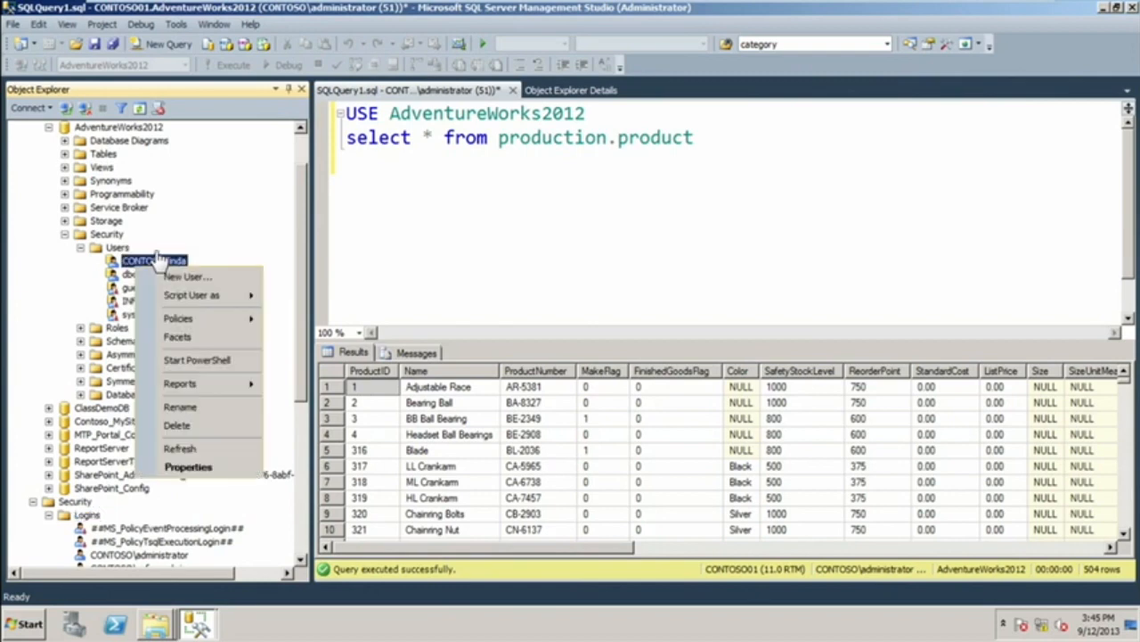
pyautogui.click(176, 426)
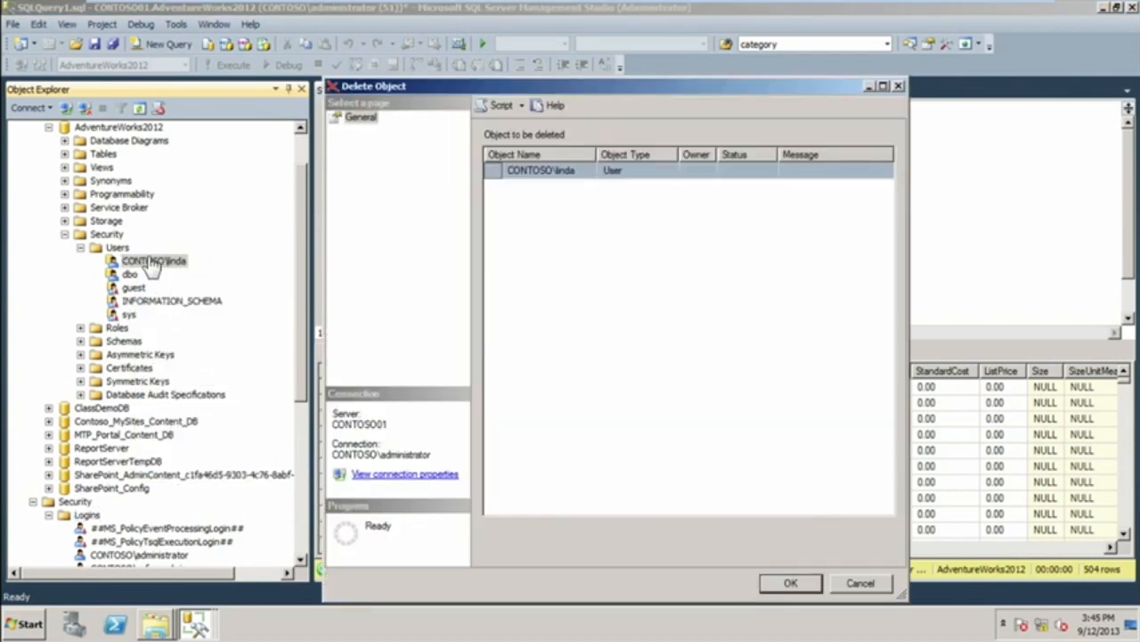
pyautogui.click(791, 584)
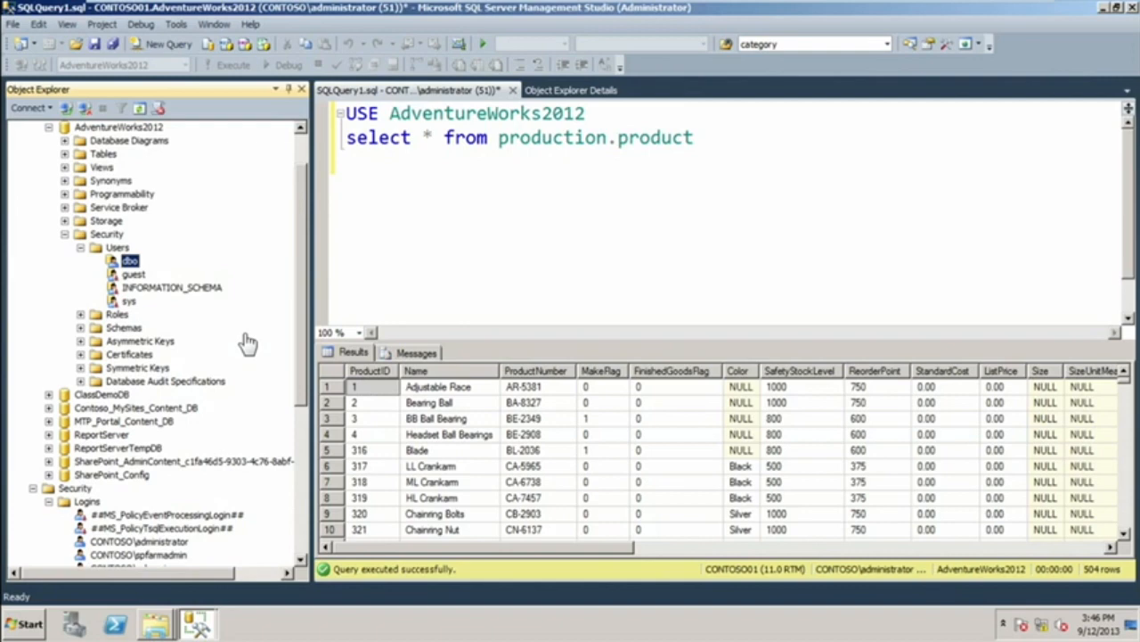
# Return to the open new login window and try to submit the login once more.
pyautogui.click(196, 624)
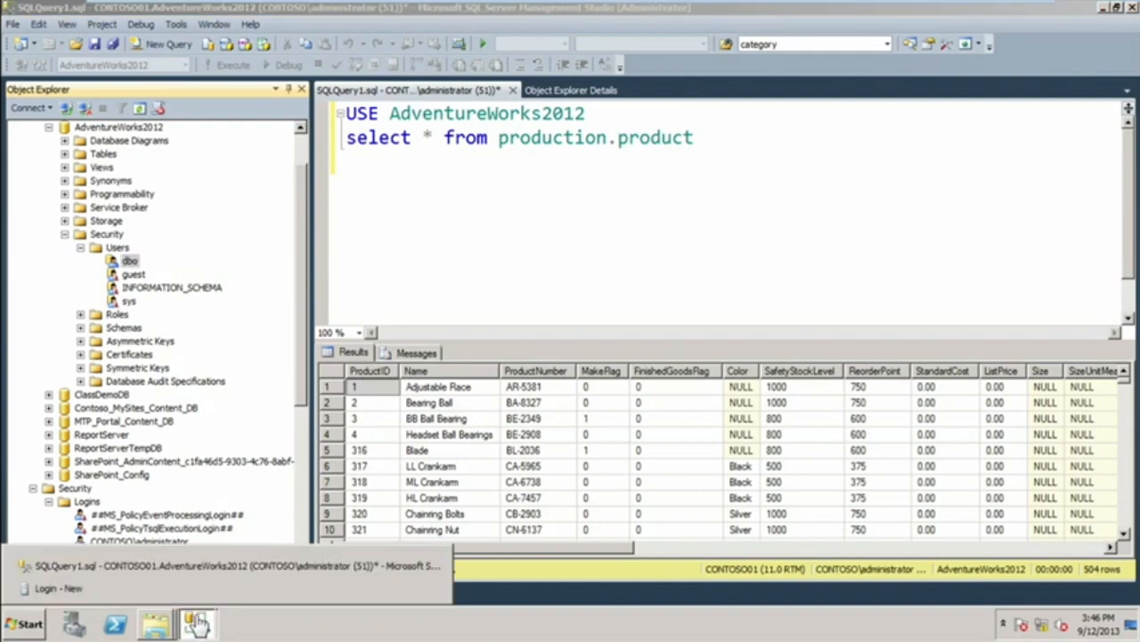
pyautogui.click(181, 589)
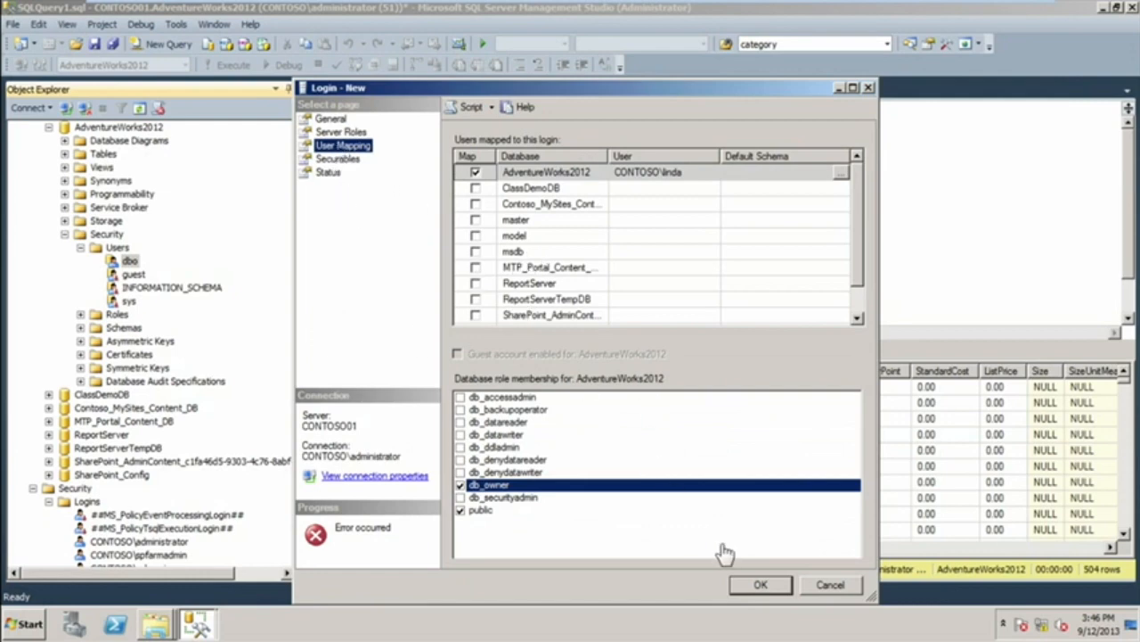
pyautogui.click(758, 586)
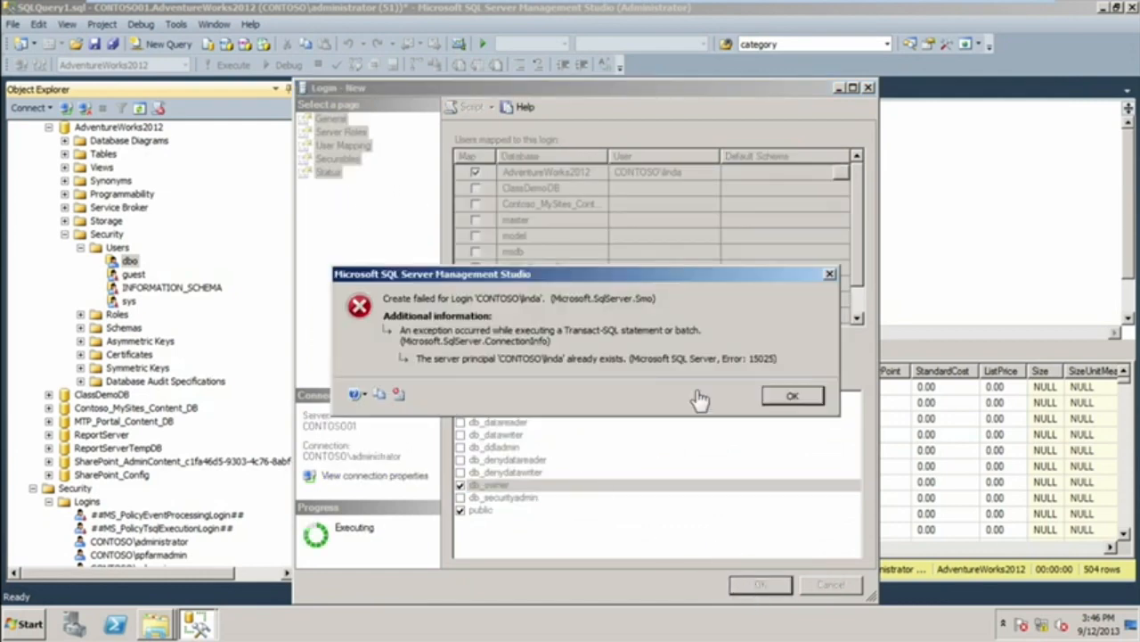
pyautogui.click(786, 400)
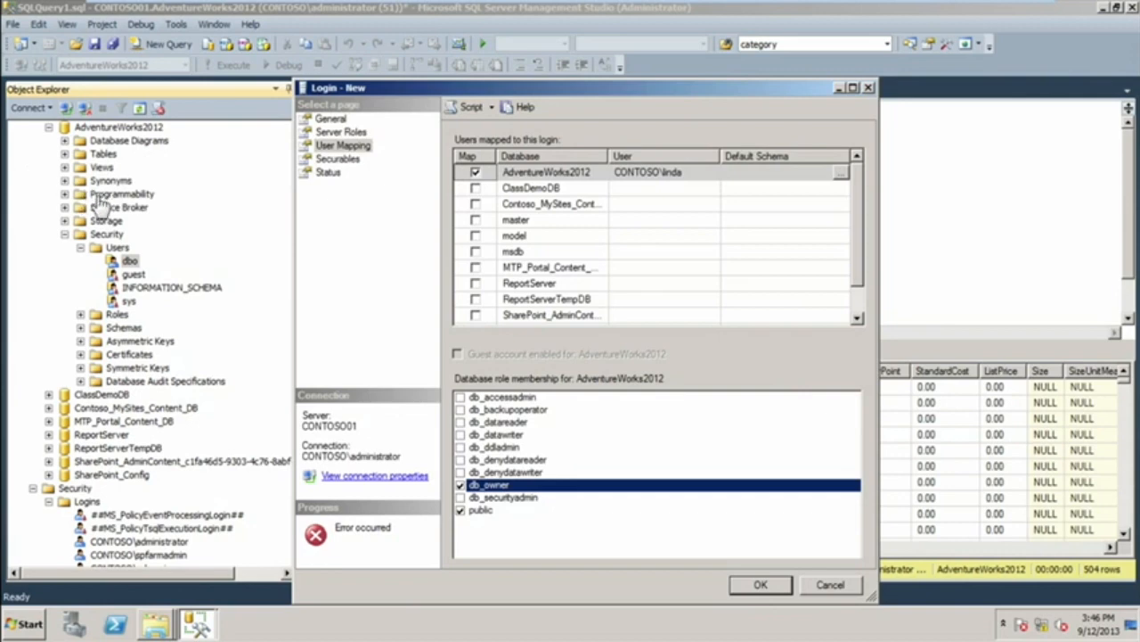
# Refresh the AdventureWorks2012 database, check the users listed under its security, and collapse the folders again.
pyautogui.click(125, 143)
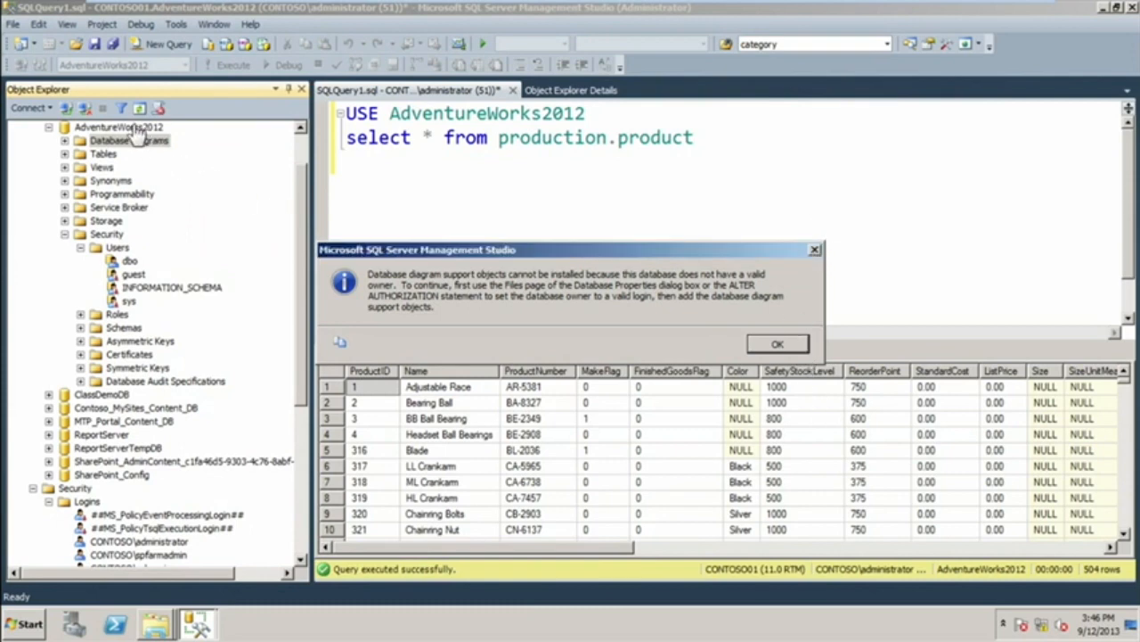
pyautogui.click(813, 253)
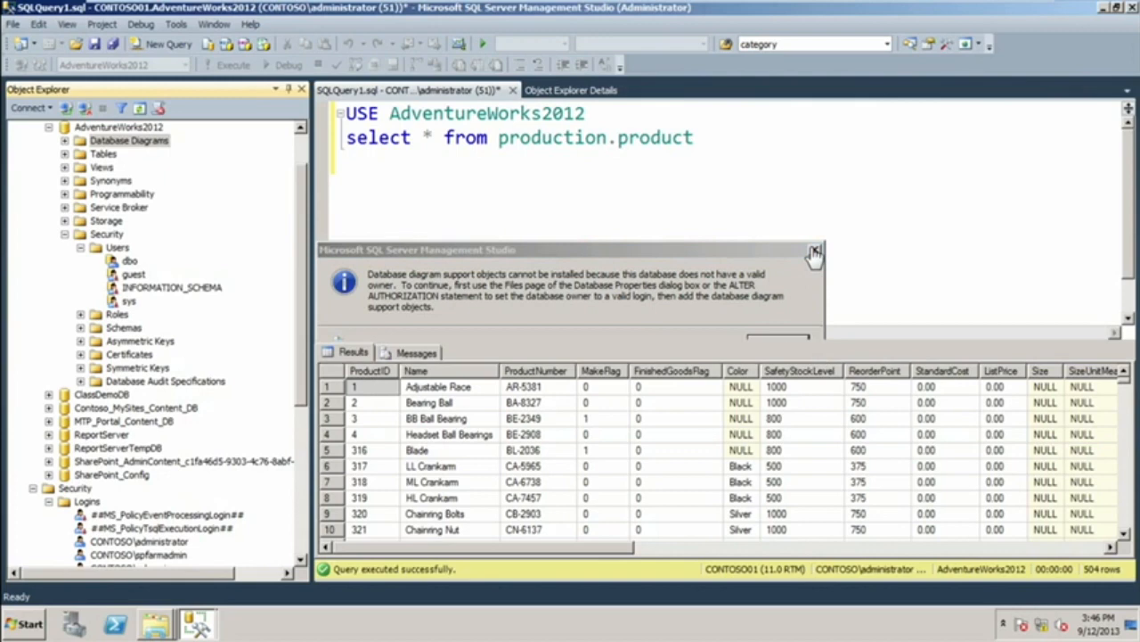
pyautogui.rightClick(129, 129)
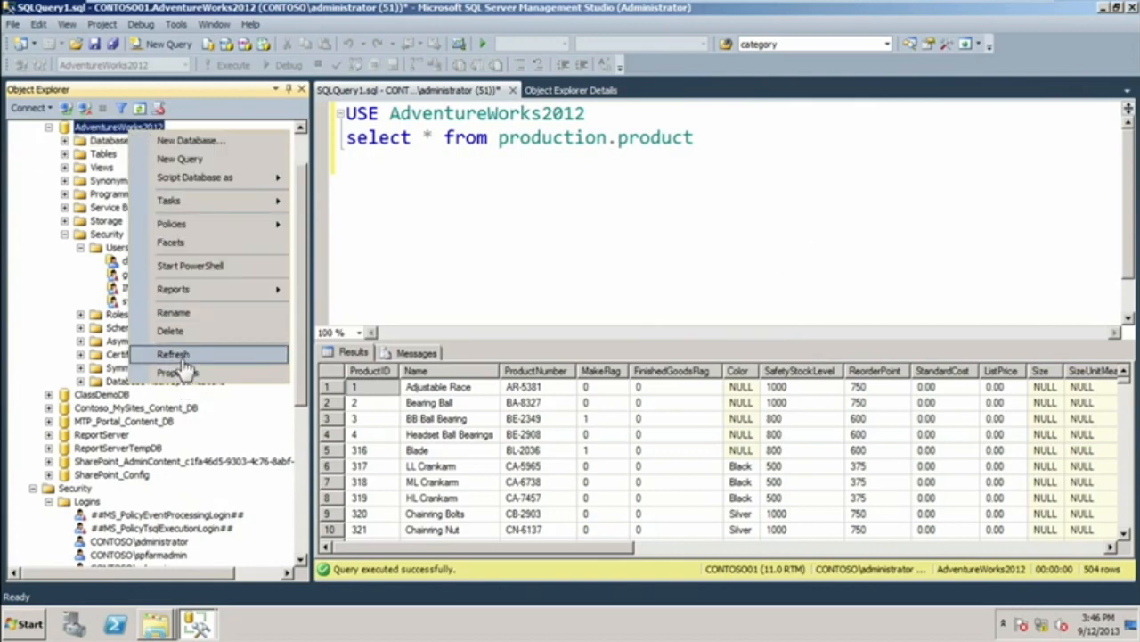
pyautogui.click(178, 356)
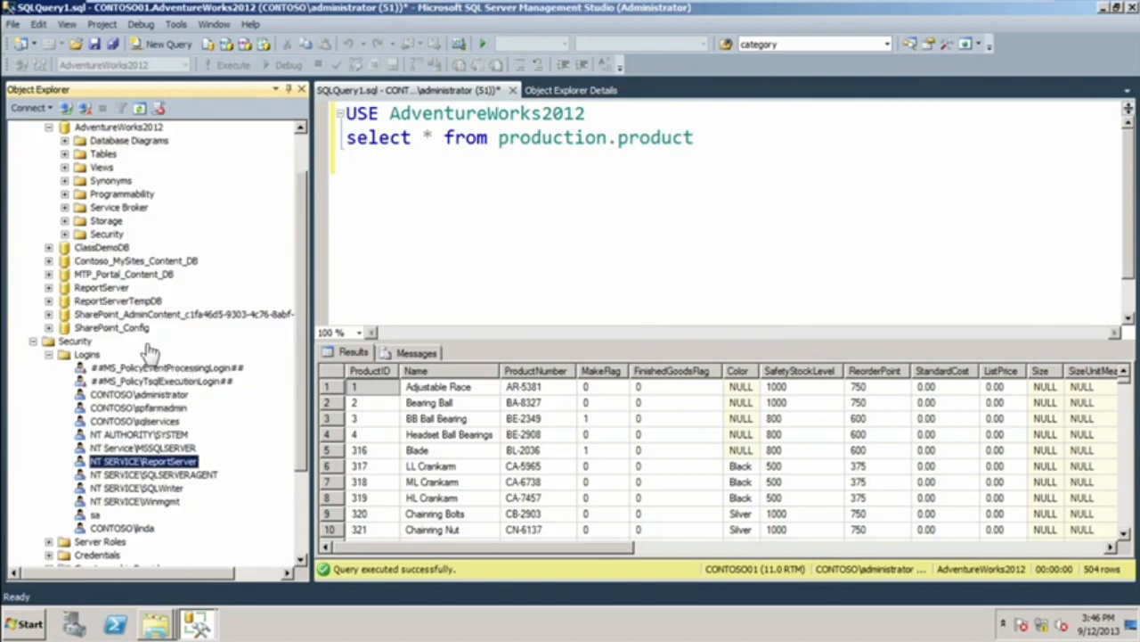
pyautogui.click(64, 234)
pyautogui.click(80, 248)
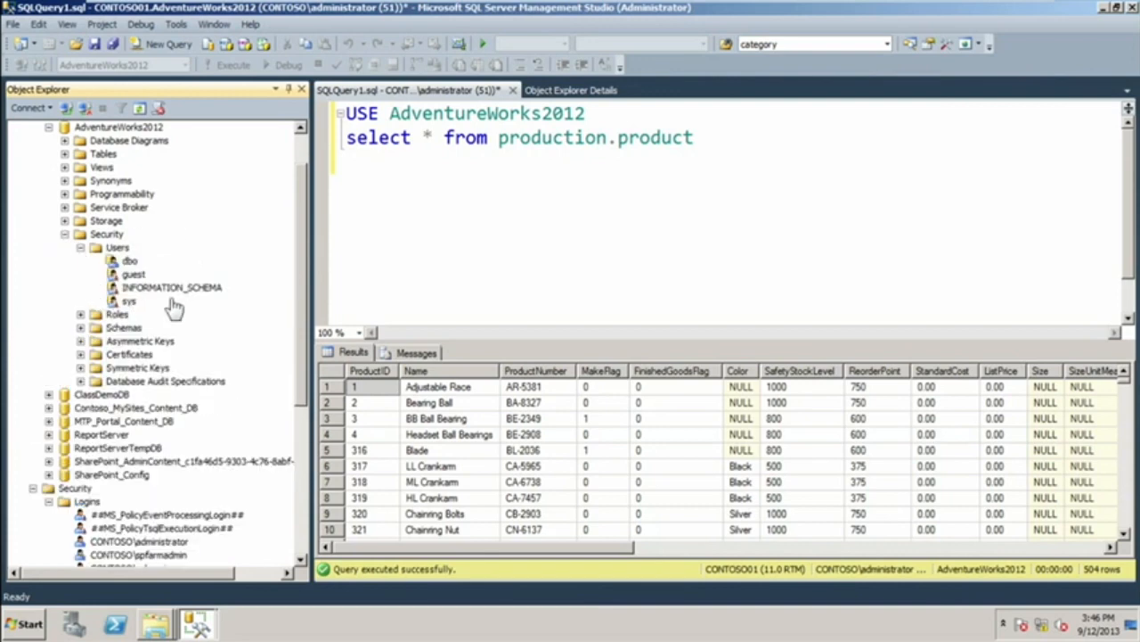
pyautogui.click(80, 247)
pyautogui.click(64, 234)
pyautogui.scroll(2, 308, 155)
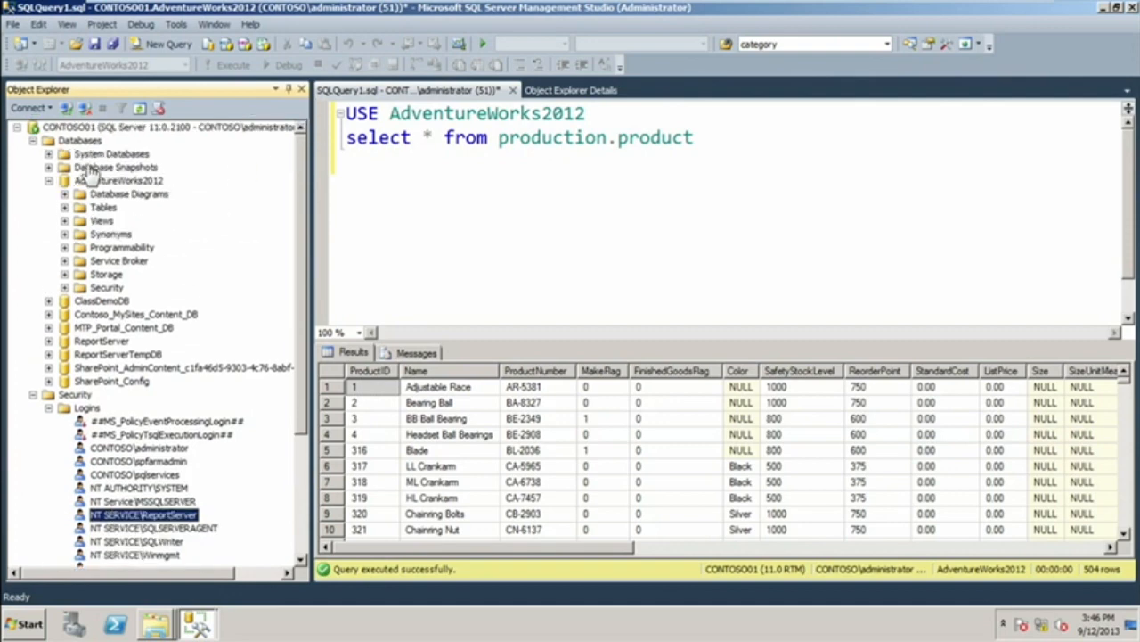
# Reopen the new login window and try again to create the login with its AdventureWorks2012 db_owner mapping.
pyautogui.click(161, 625)
pyautogui.moveTo(191, 624)
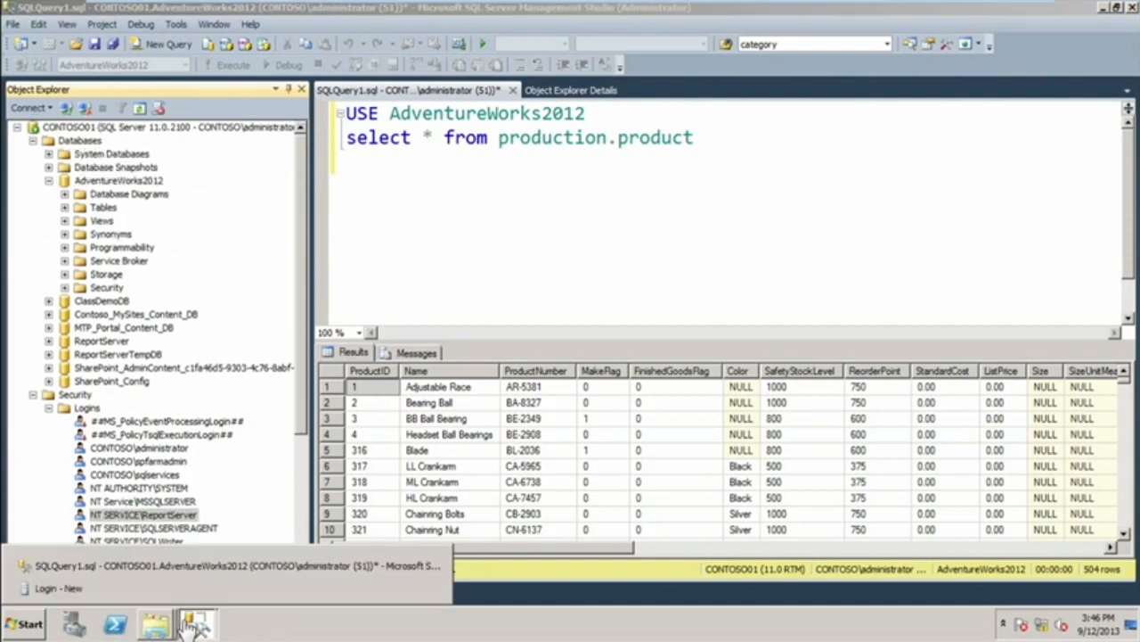
pyautogui.click(153, 603)
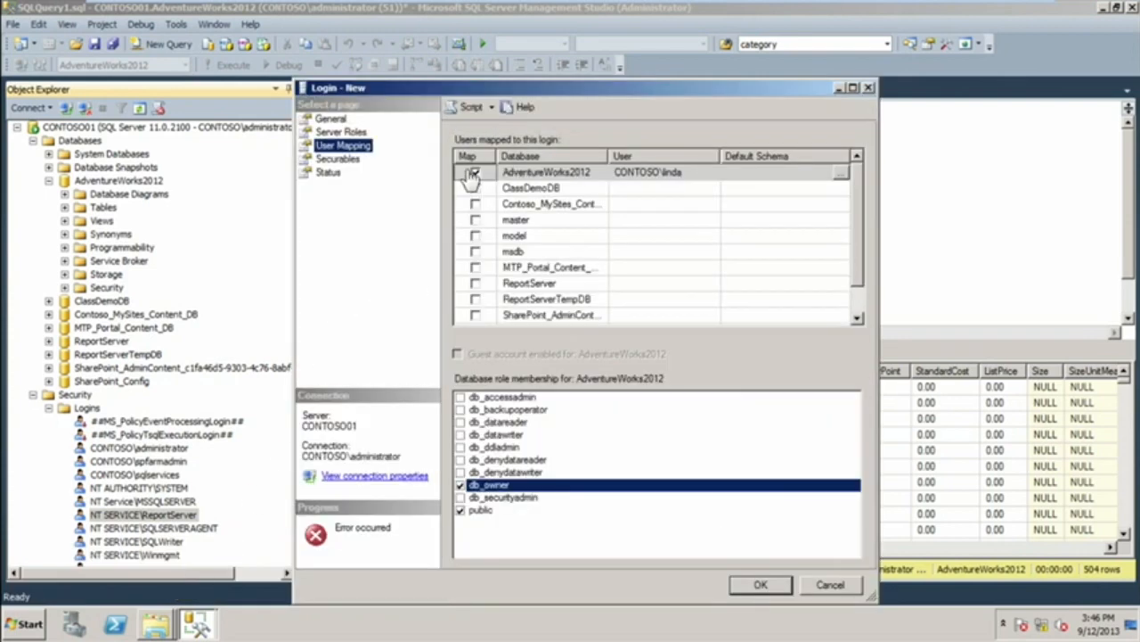
pyautogui.click(765, 584)
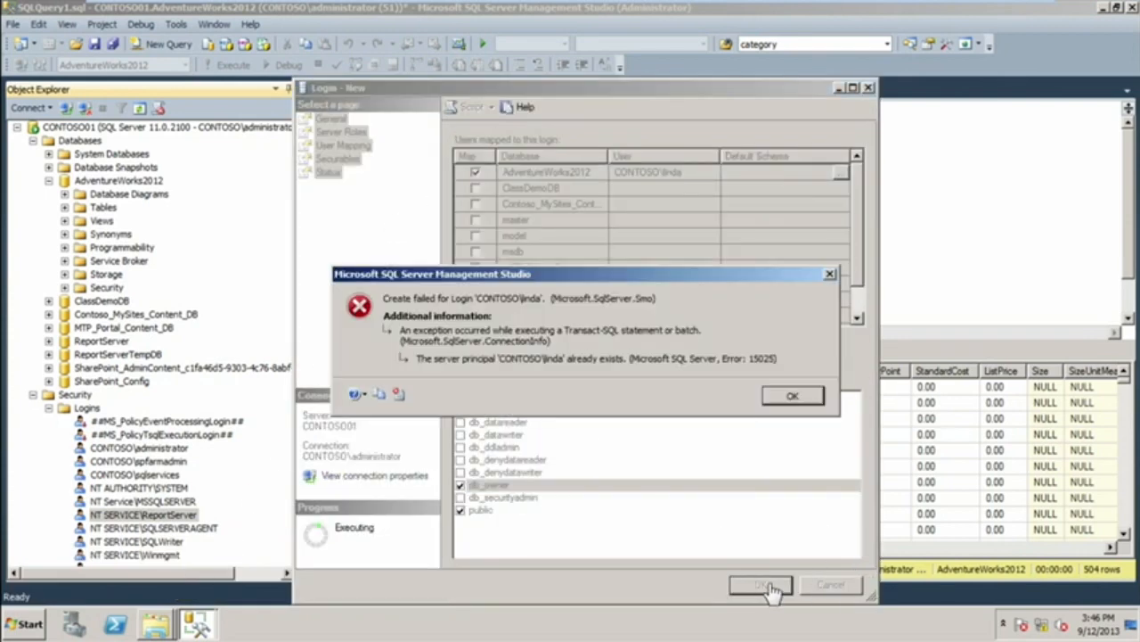
pyautogui.click(788, 397)
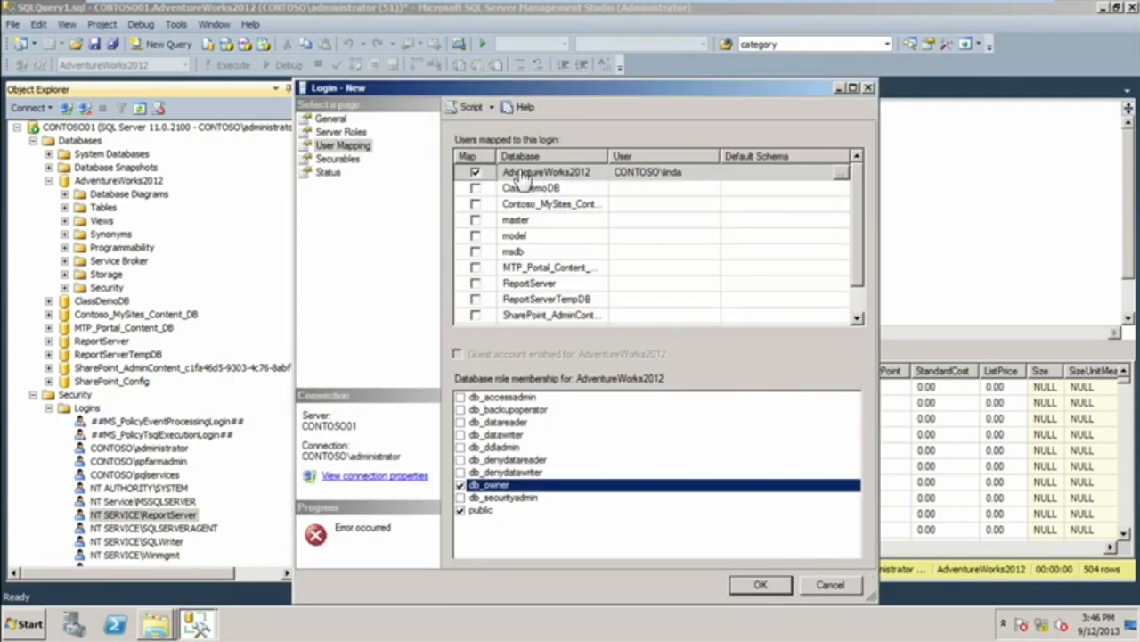
# Map the login to ClassDemoDB instead of AdventureWorks2012 and select the securityadmin server role.
pyautogui.click(477, 173)
pyautogui.click(476, 188)
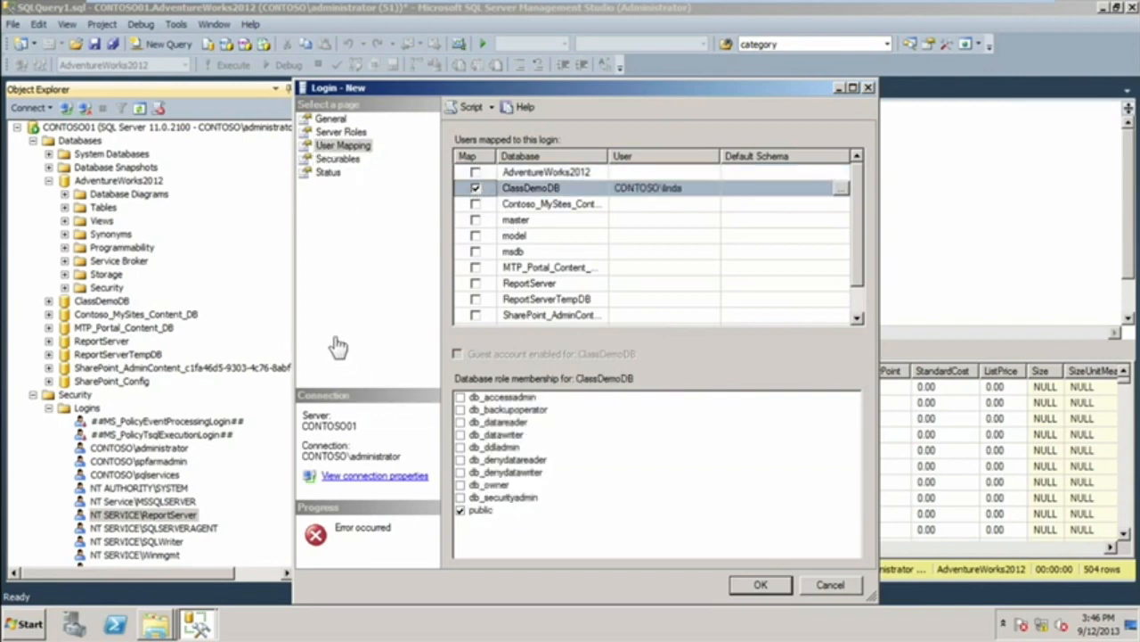
pyautogui.click(339, 132)
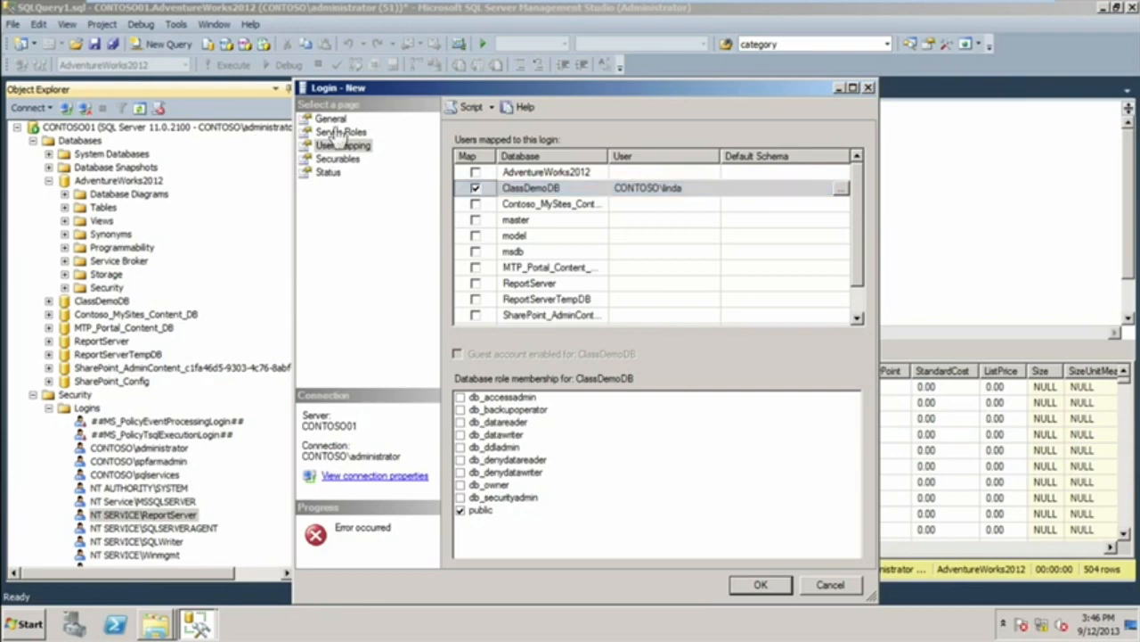
pyautogui.click(330, 119)
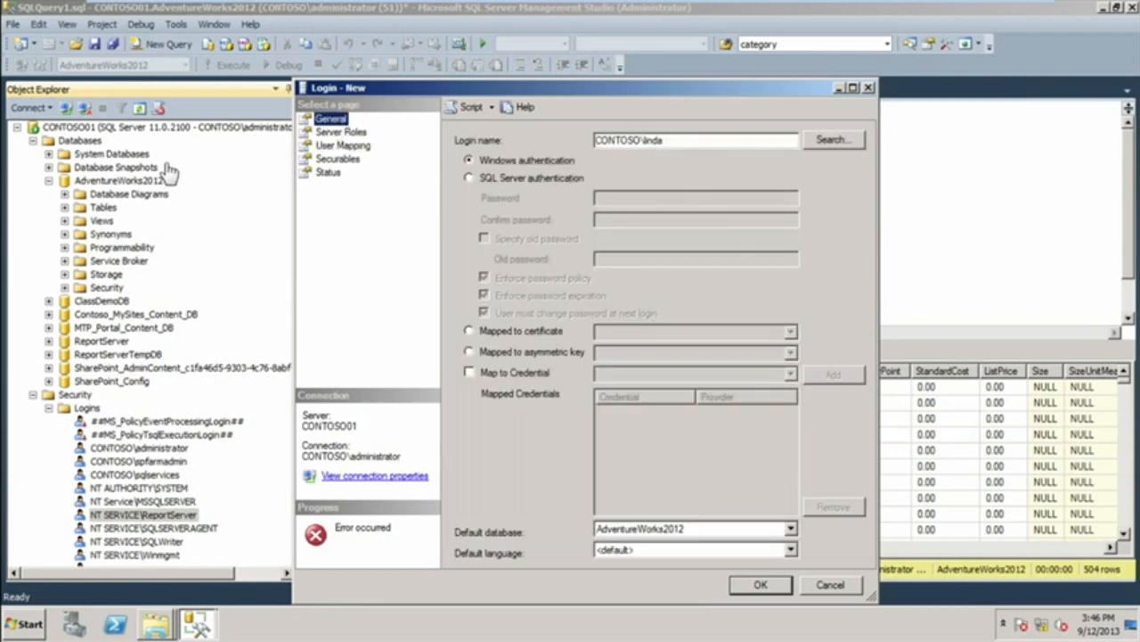
pyautogui.click(343, 131)
pyautogui.click(460, 254)
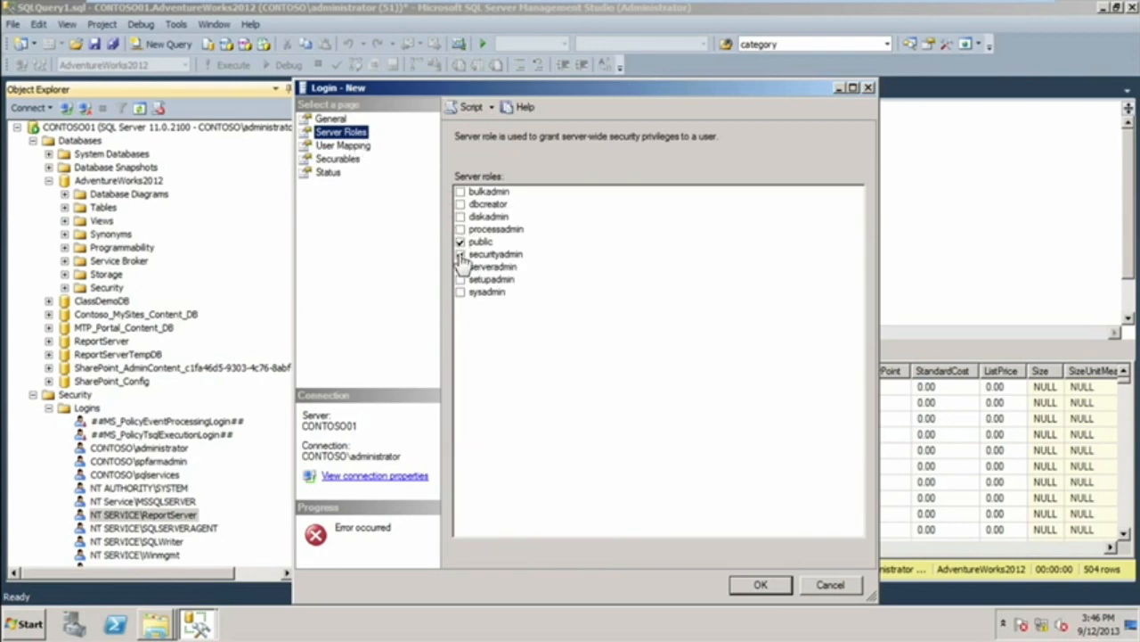
# Check the user mapping and try to create the login with the ClassDemoDB mapping.
pyautogui.click(337, 146)
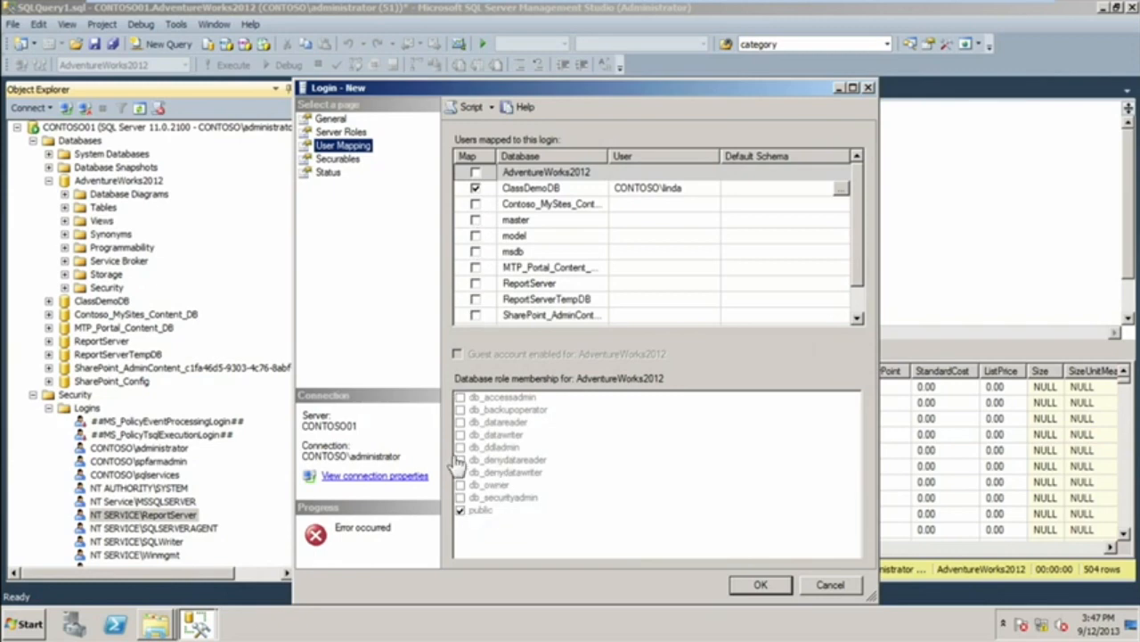
pyautogui.click(762, 588)
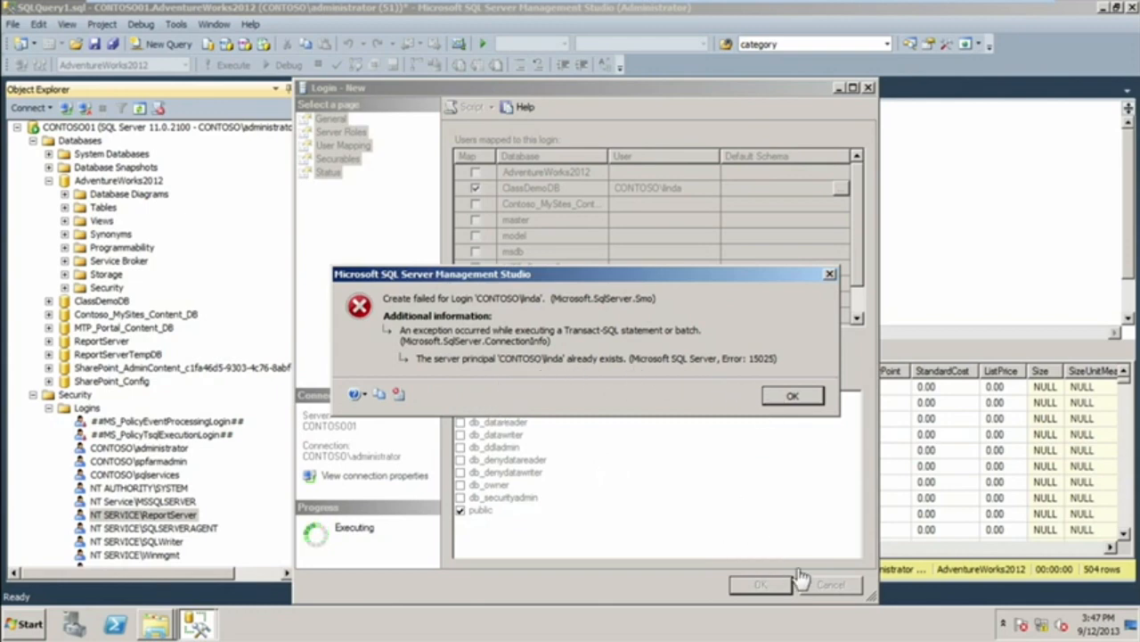
pyautogui.click(784, 396)
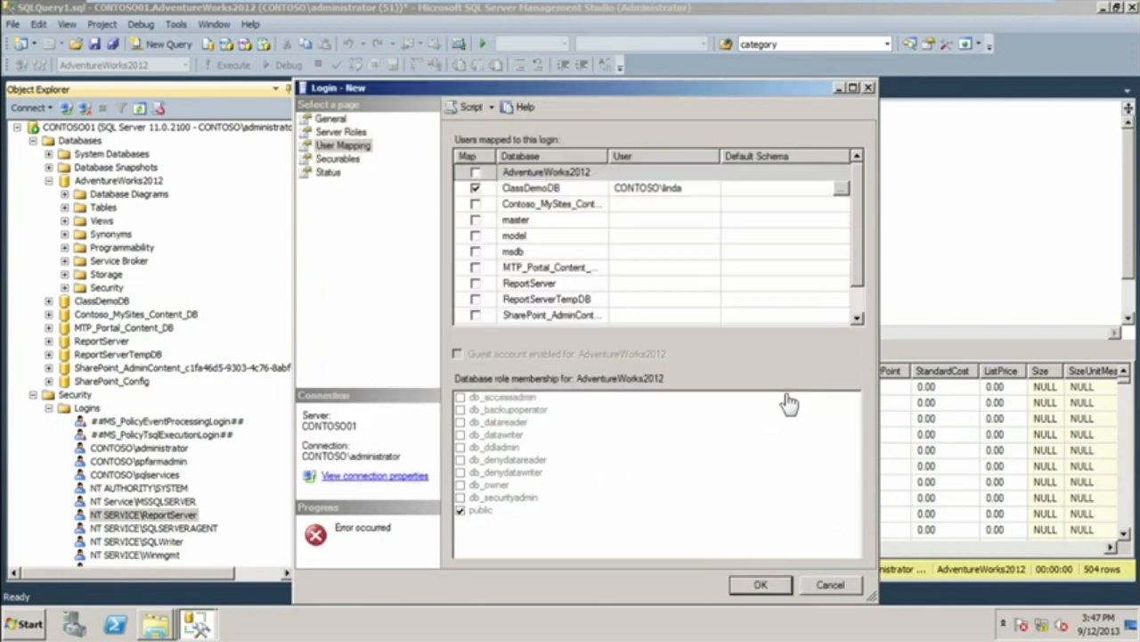
# Refresh the server's logins and delete the existing login of the CONTOSO domain user being added.
pyautogui.click(85, 408)
pyautogui.rightClick(85, 408)
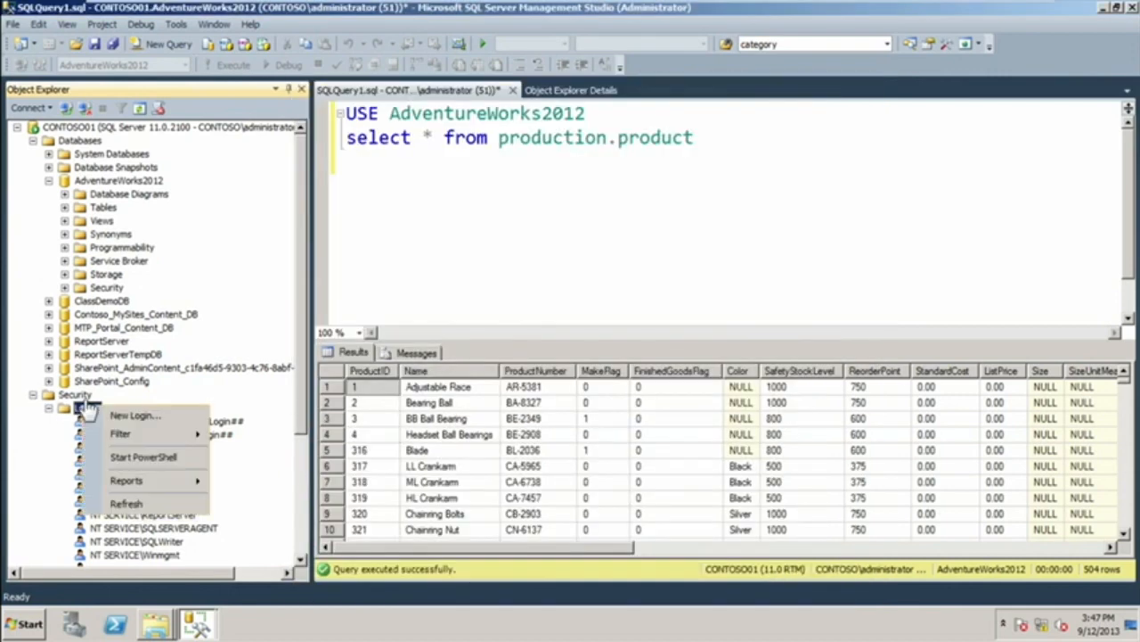
pyautogui.click(141, 506)
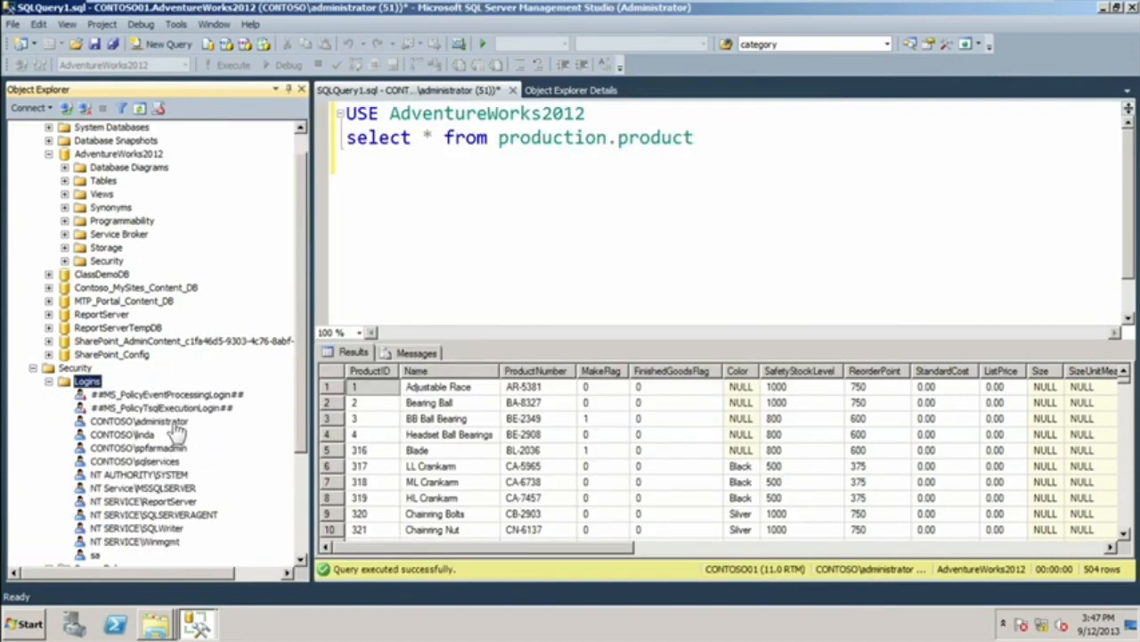
pyautogui.click(121, 435)
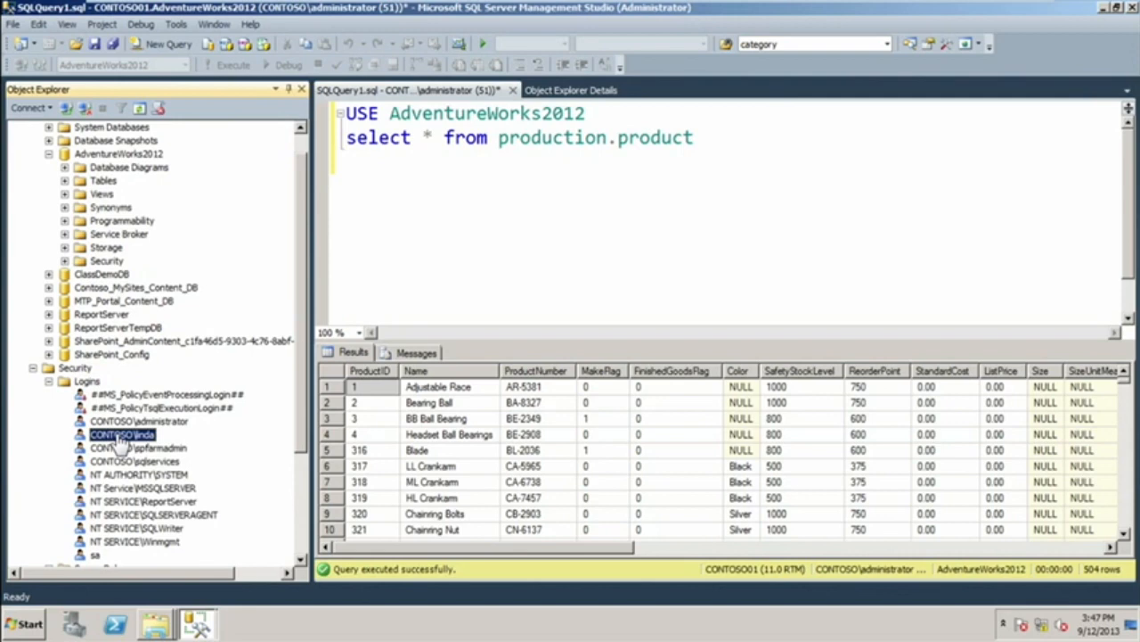
pyautogui.rightClick(121, 438)
pyautogui.click(152, 547)
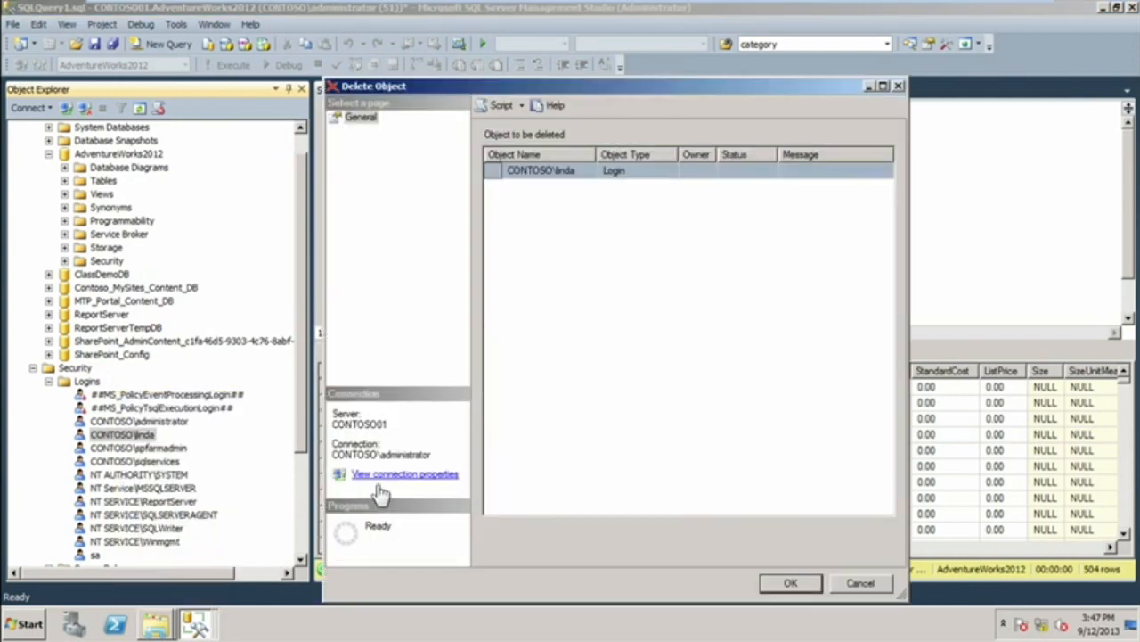
pyautogui.click(790, 584)
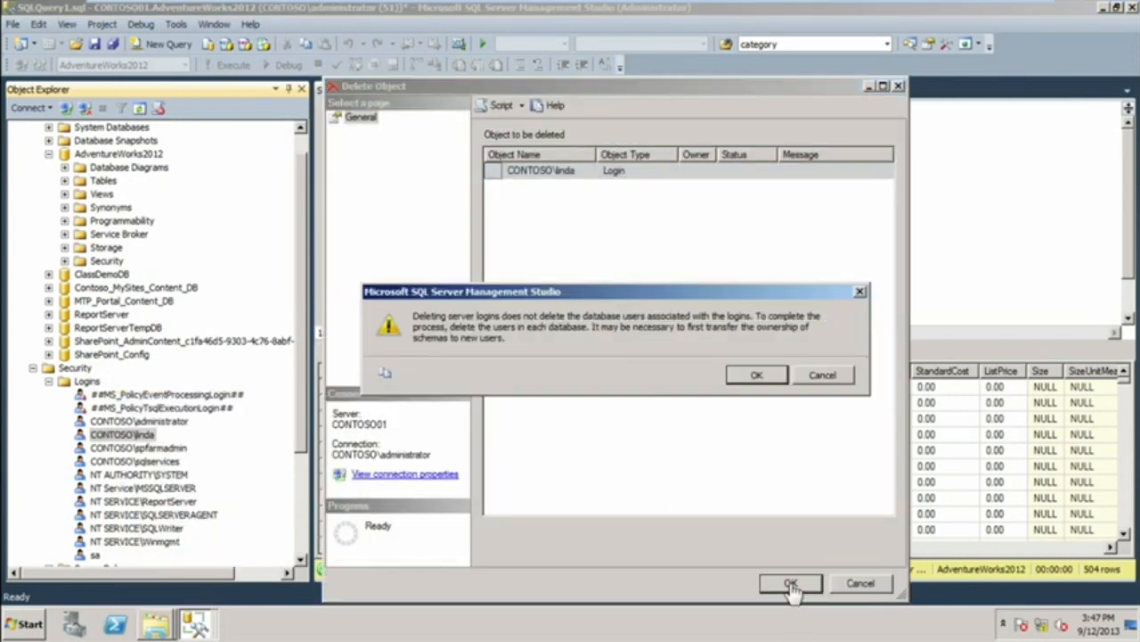
pyautogui.click(756, 375)
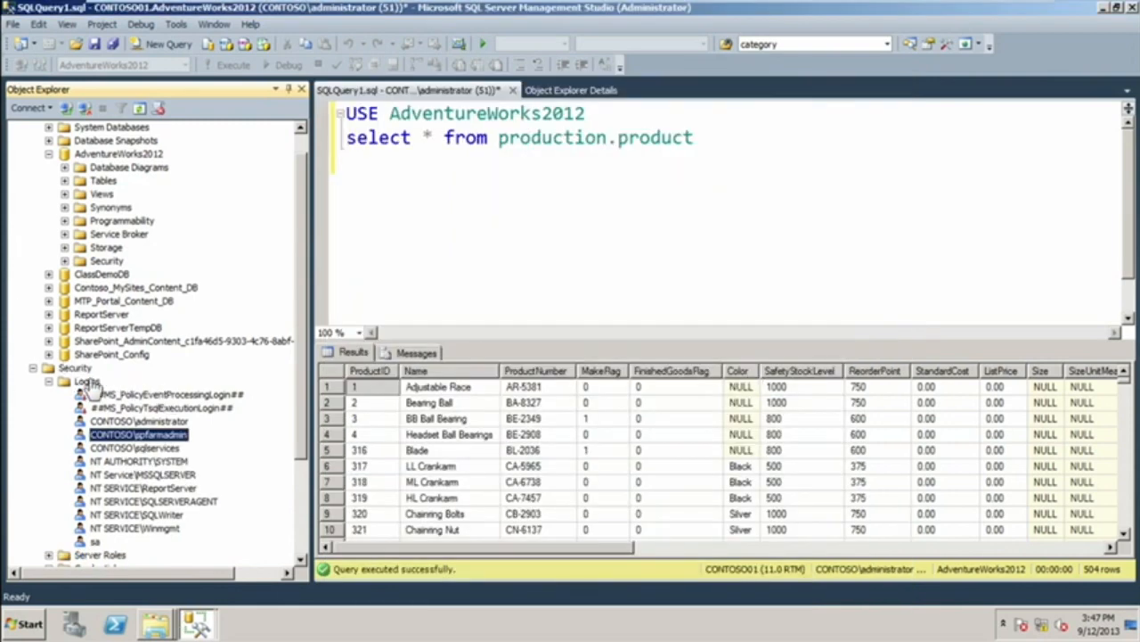
# Return to the new login window, review its general, server role and user mapping settings, and create the login.
pyautogui.click(157, 628)
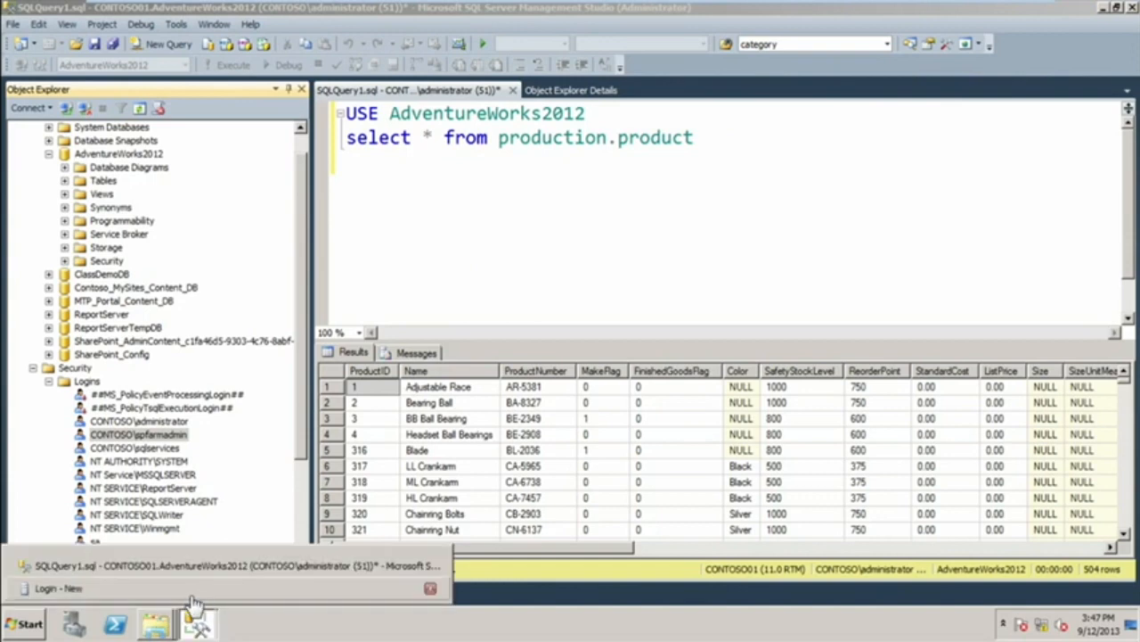
pyautogui.click(196, 623)
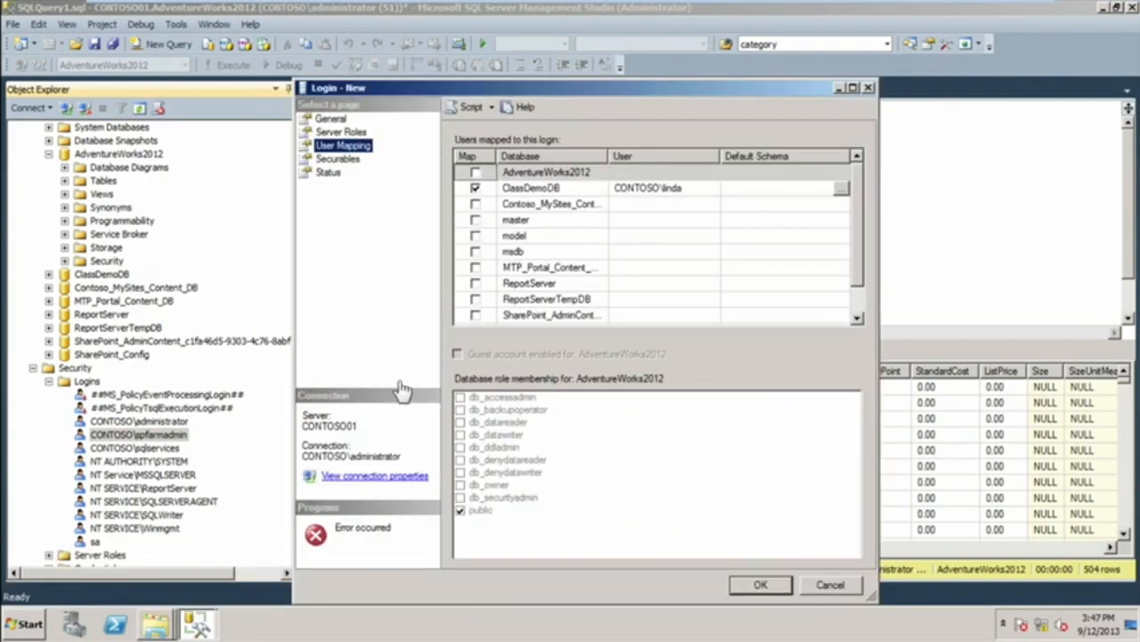
pyautogui.click(329, 119)
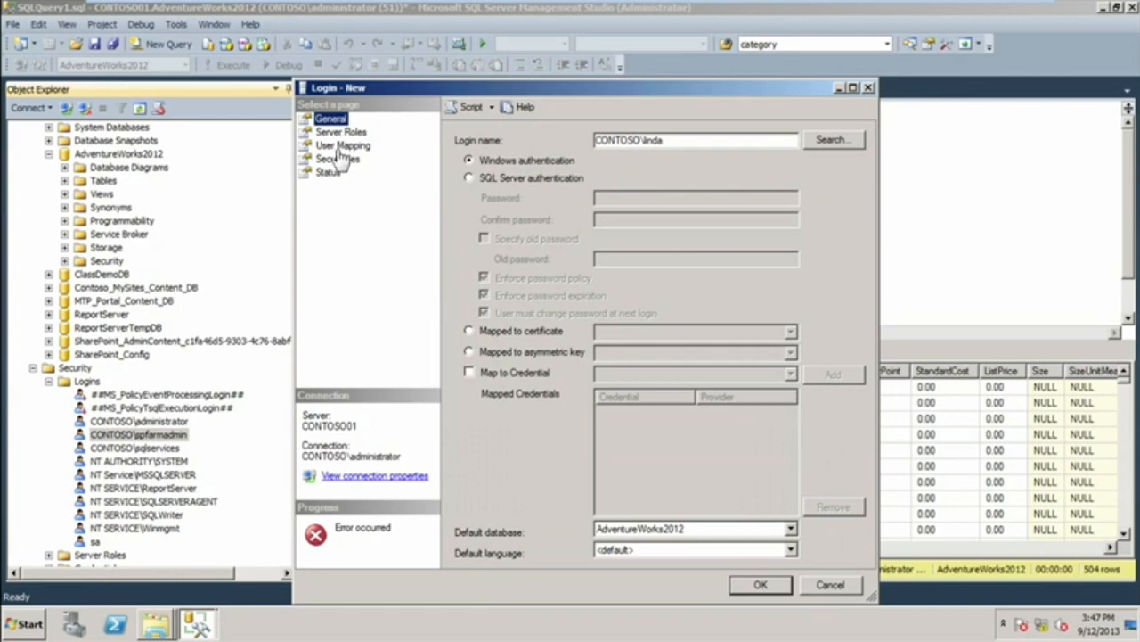
pyautogui.click(342, 132)
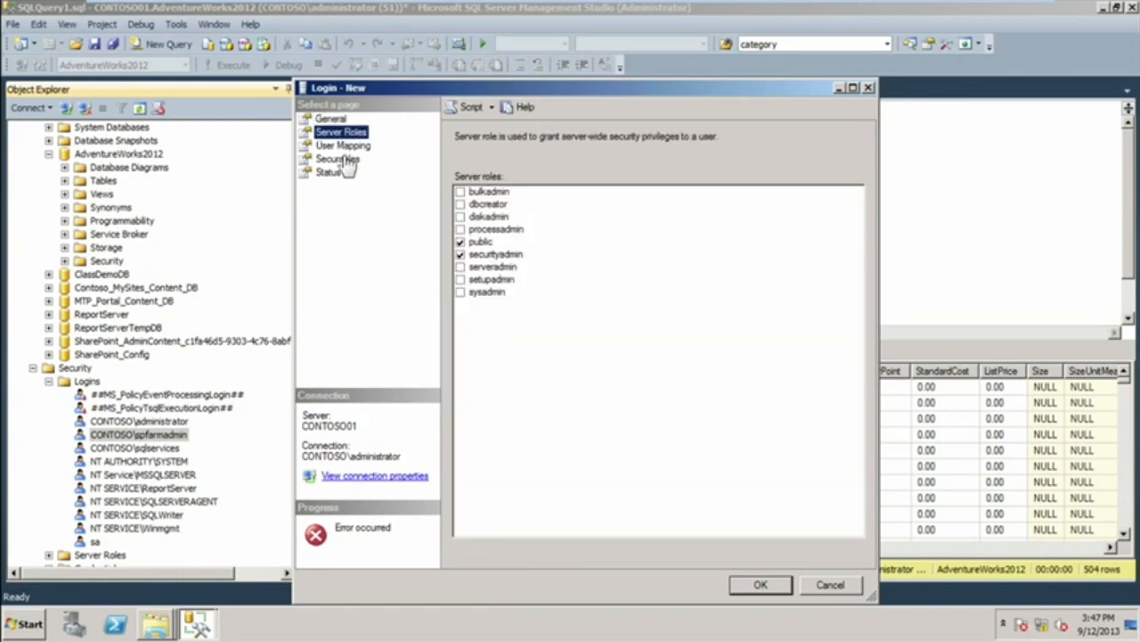
pyautogui.click(344, 145)
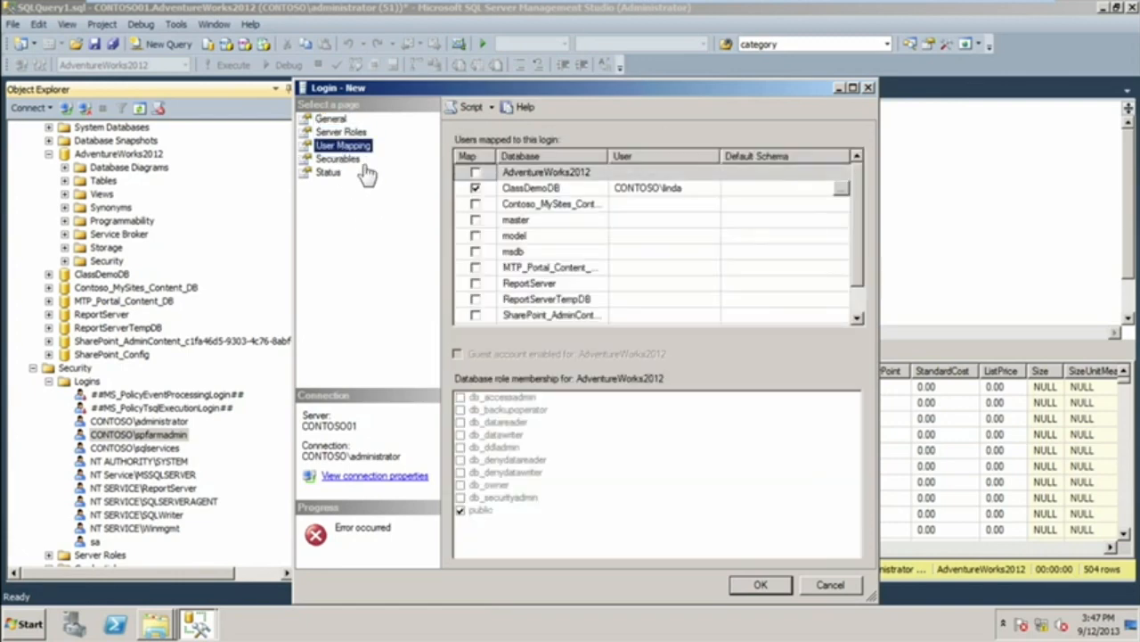
pyautogui.click(760, 585)
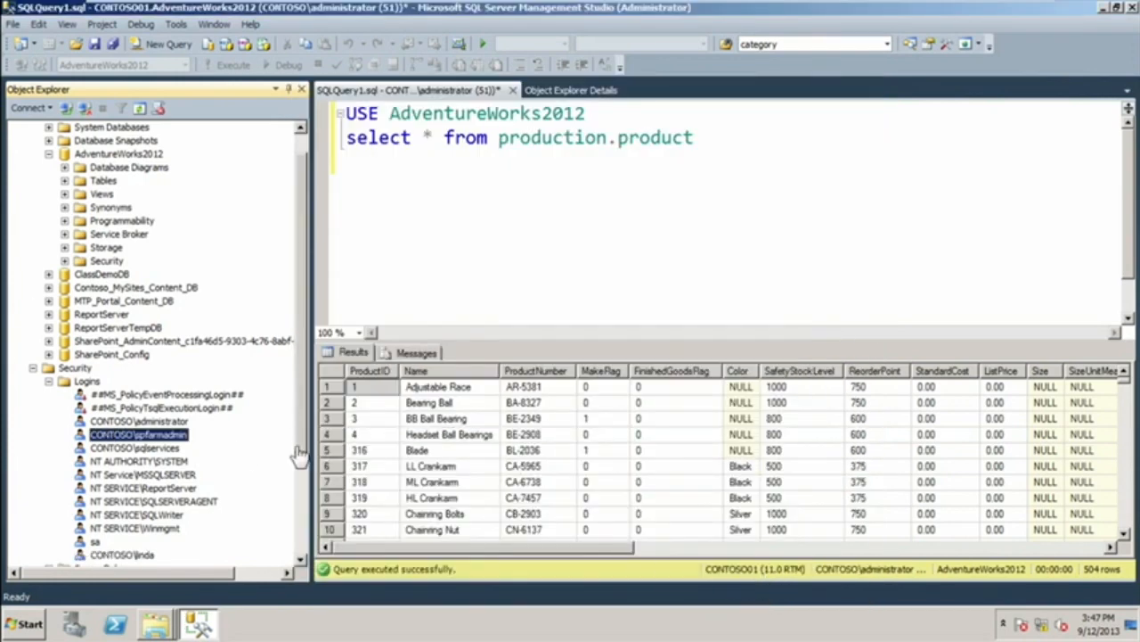
# Refresh the server's logins and check the users listed under the security of the ClassDemoDB database.
pyautogui.rightClick(82, 382)
pyautogui.click(114, 479)
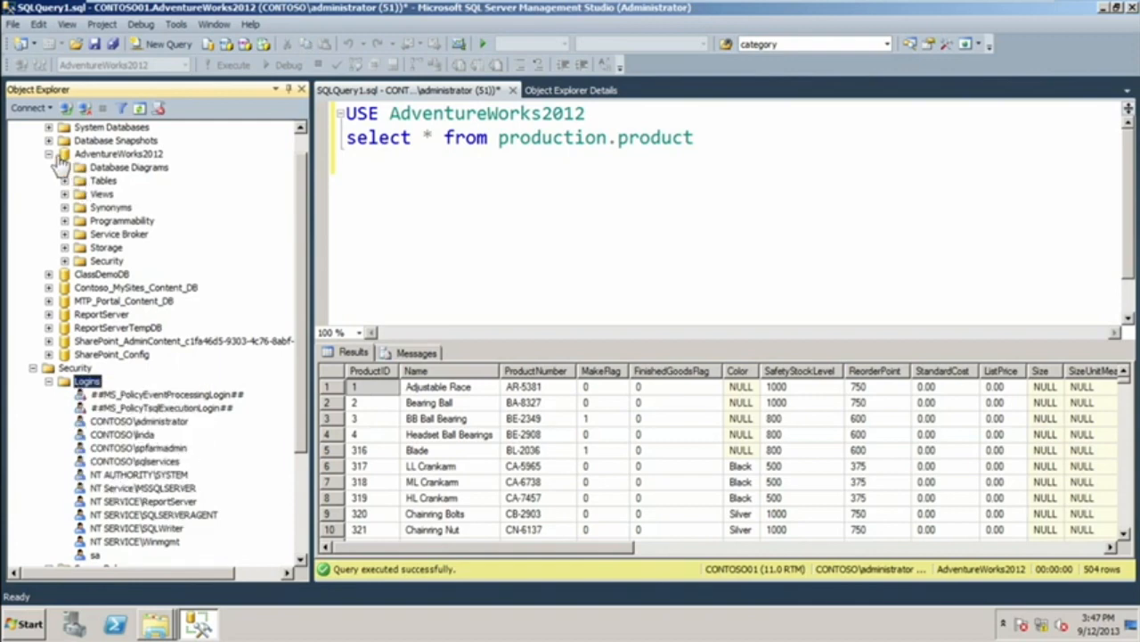
pyautogui.click(48, 274)
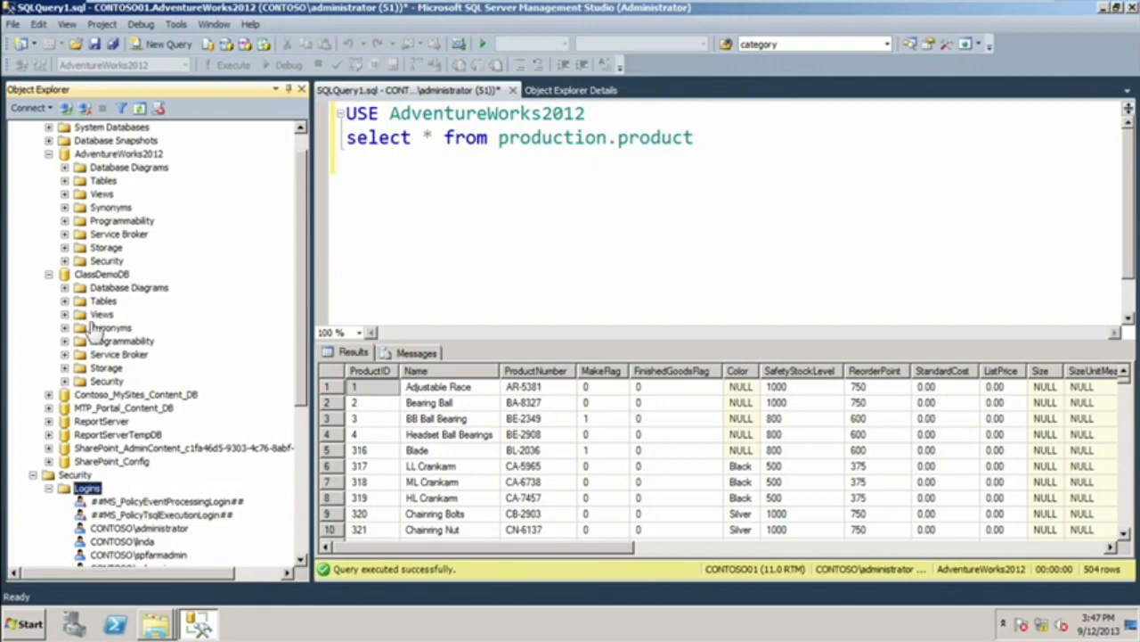
pyautogui.click(65, 382)
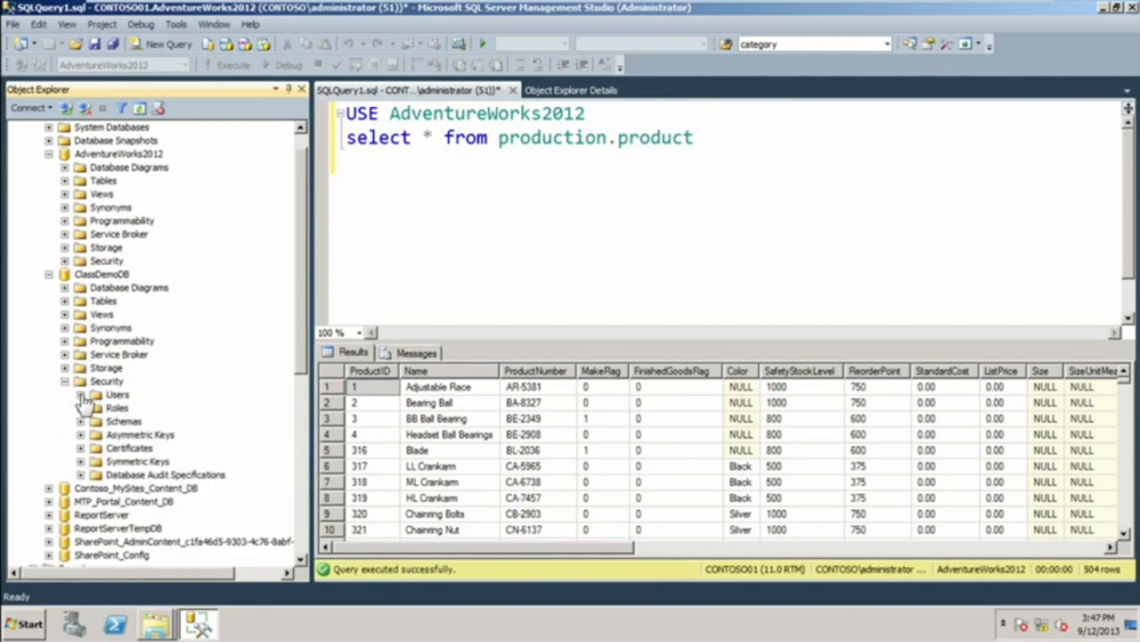
pyautogui.click(80, 394)
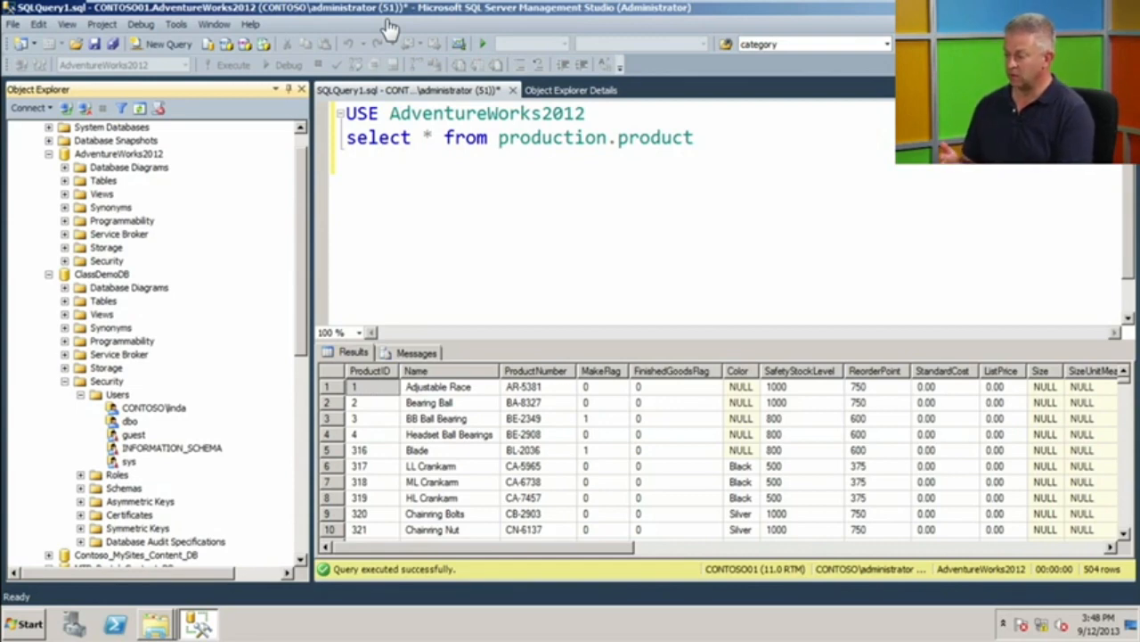
pyautogui.moveTo(421, 9)
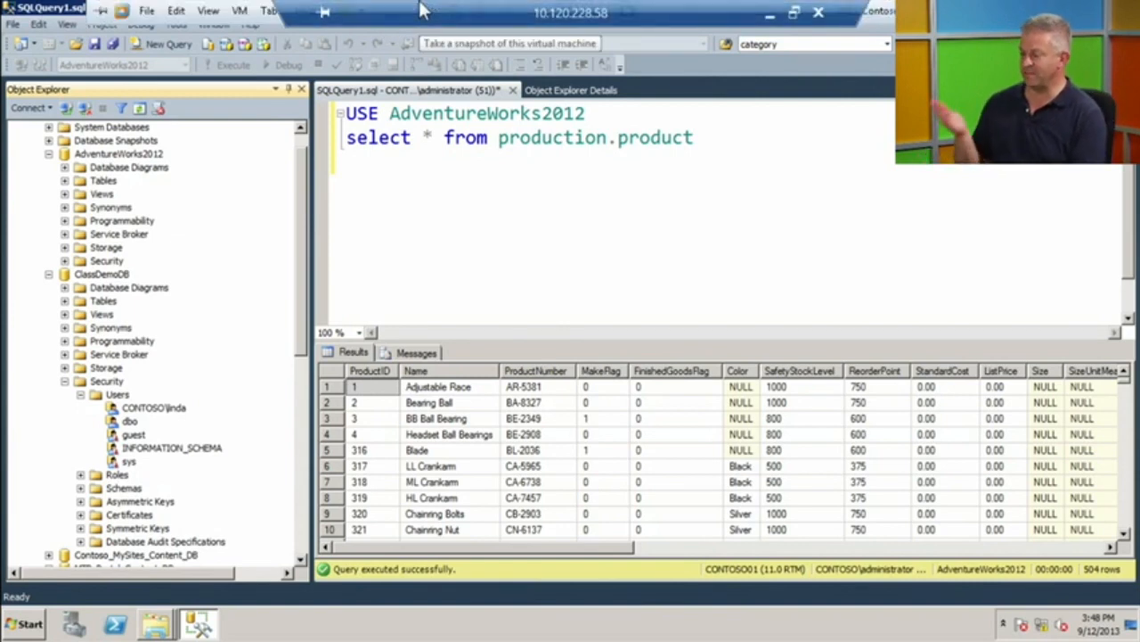
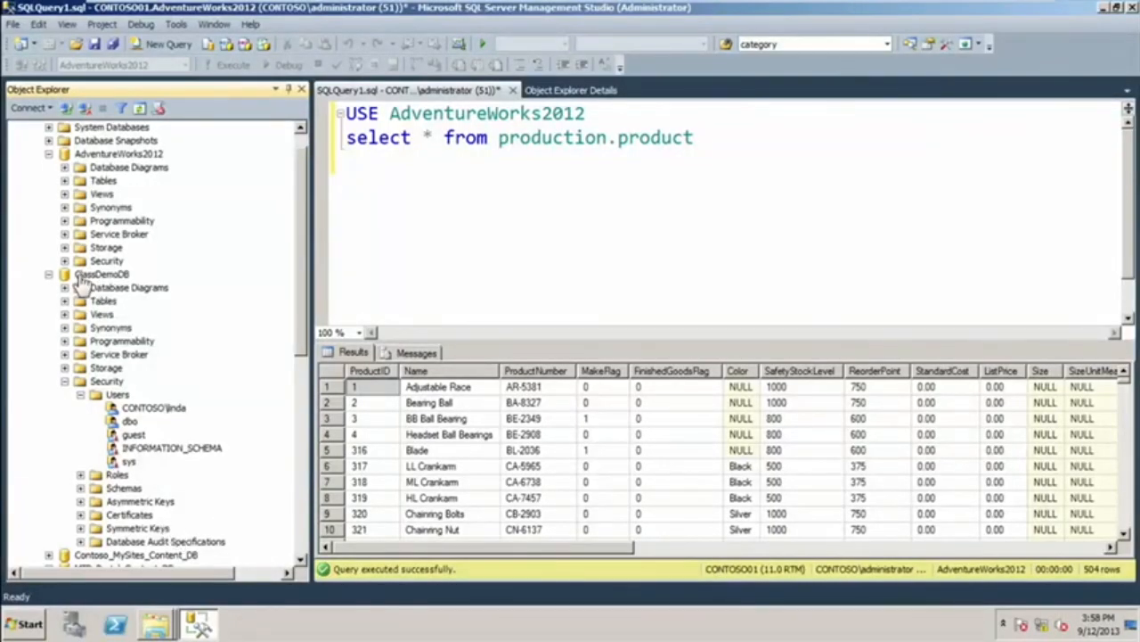
# Check the tables of the ClassDemoDB database and refresh their list.
pyautogui.click(64, 302)
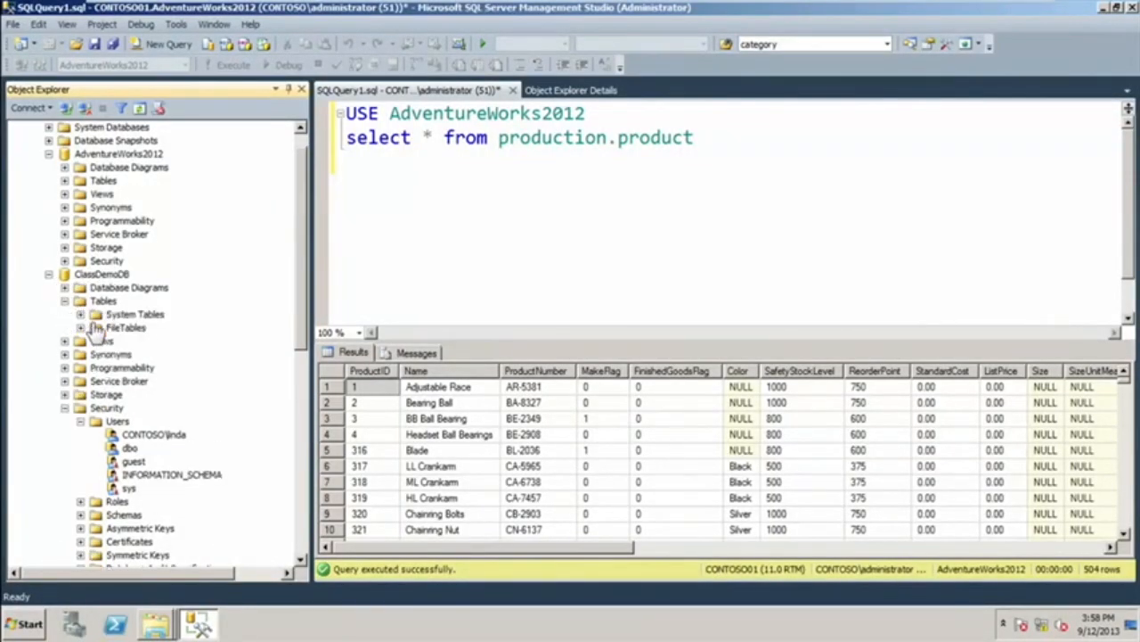
pyautogui.click(64, 302)
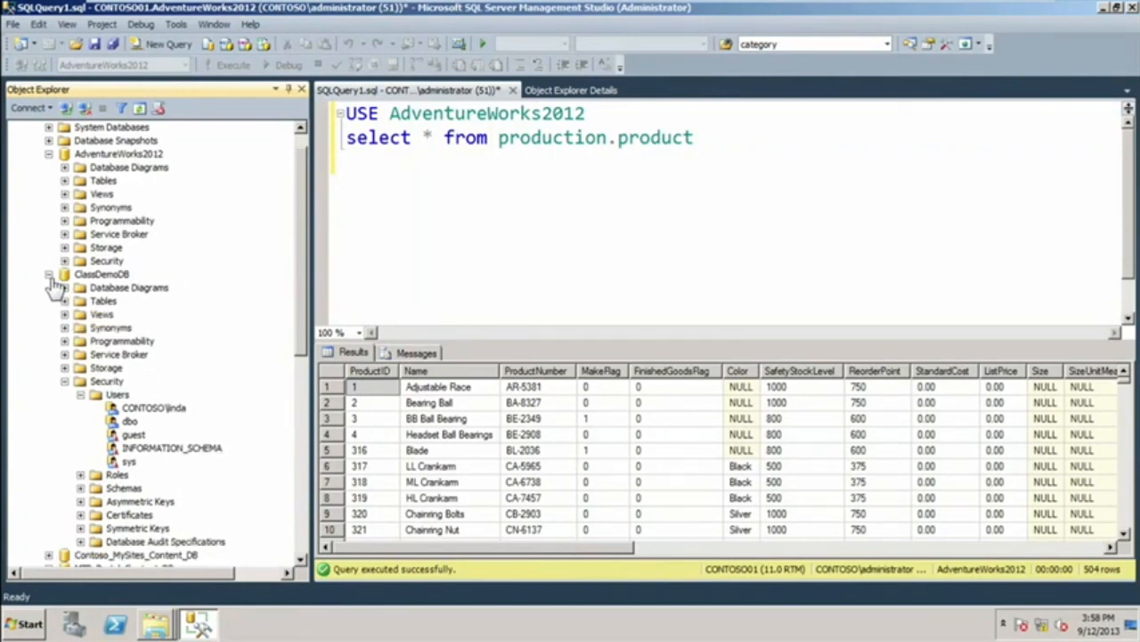
pyautogui.click(64, 302)
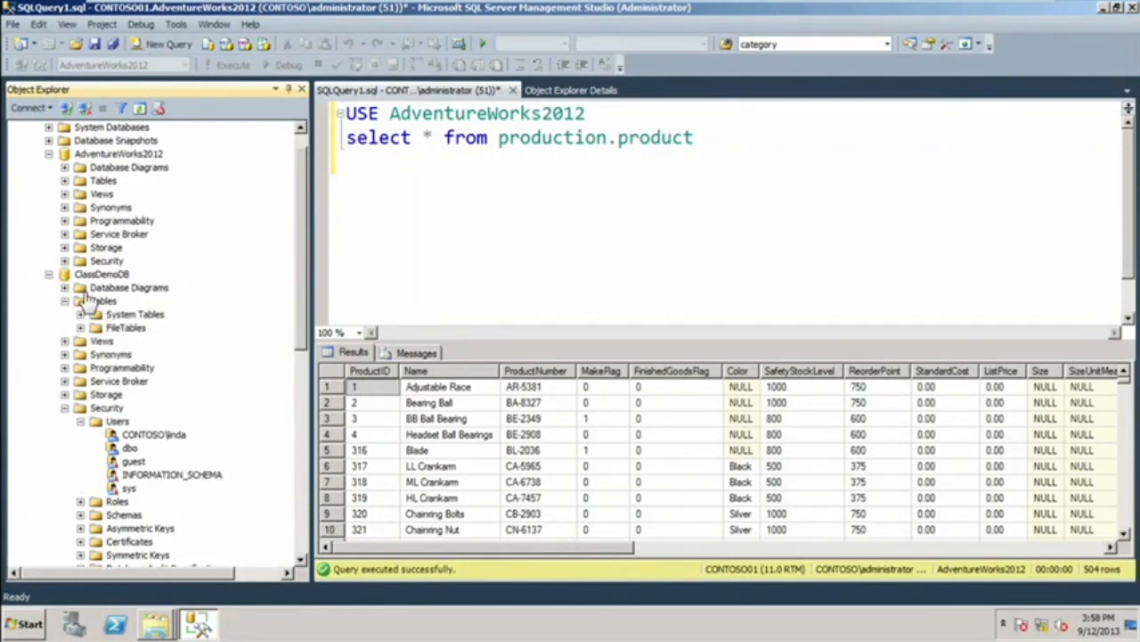
pyautogui.rightClick(90, 300)
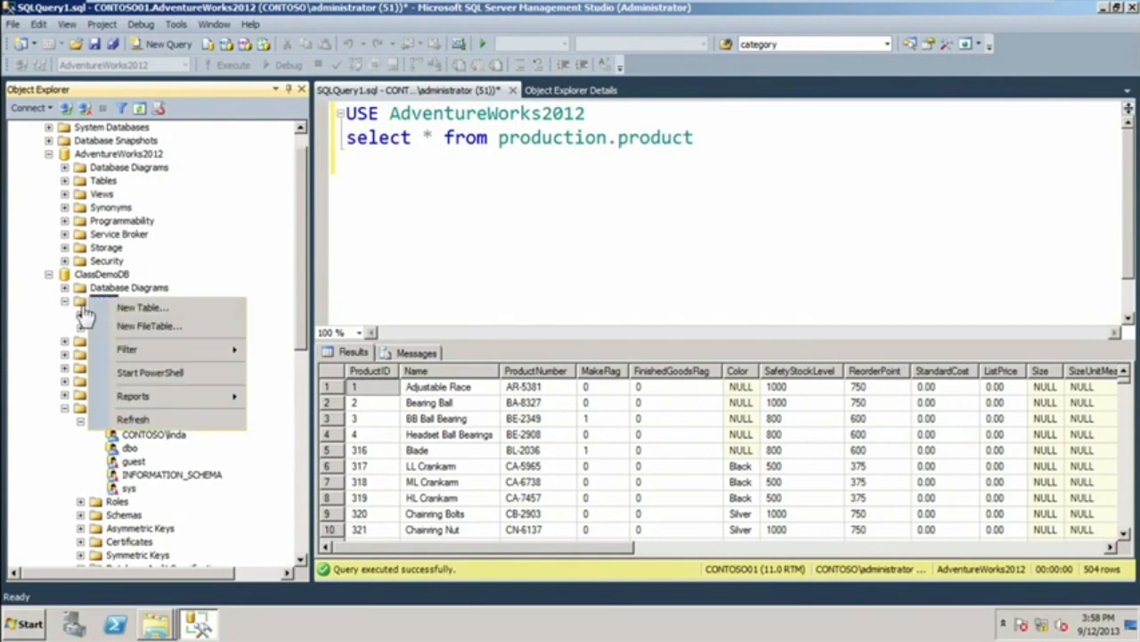
pyautogui.click(152, 417)
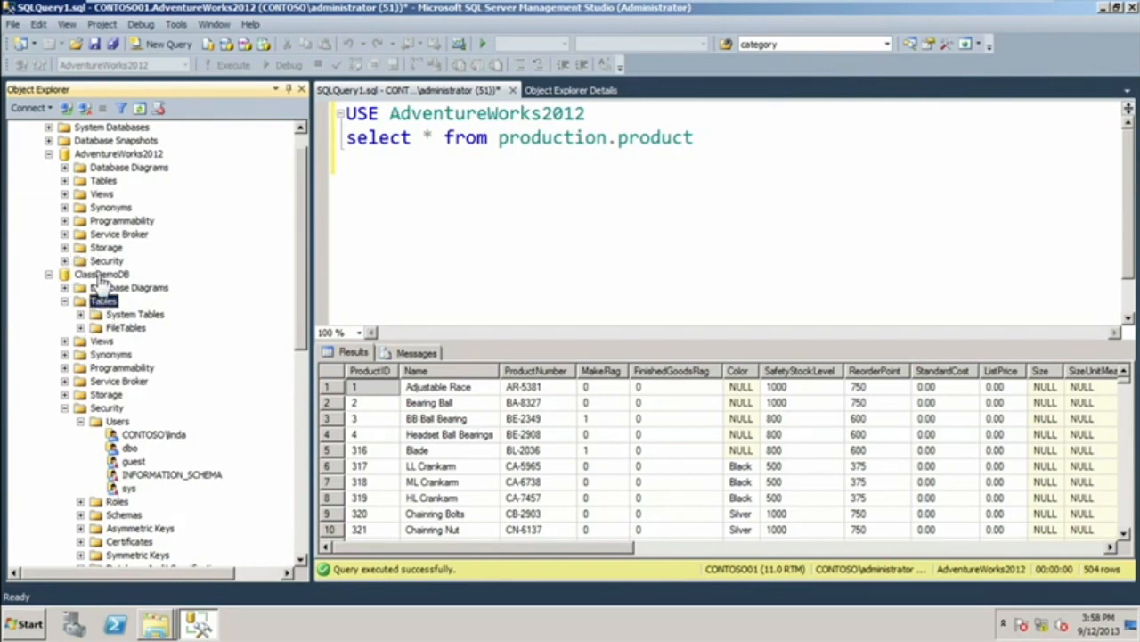
# Start a new table in the ClassDemoDB database and name its first column ArtistID.
pyautogui.rightClick(100, 301)
pyautogui.click(135, 311)
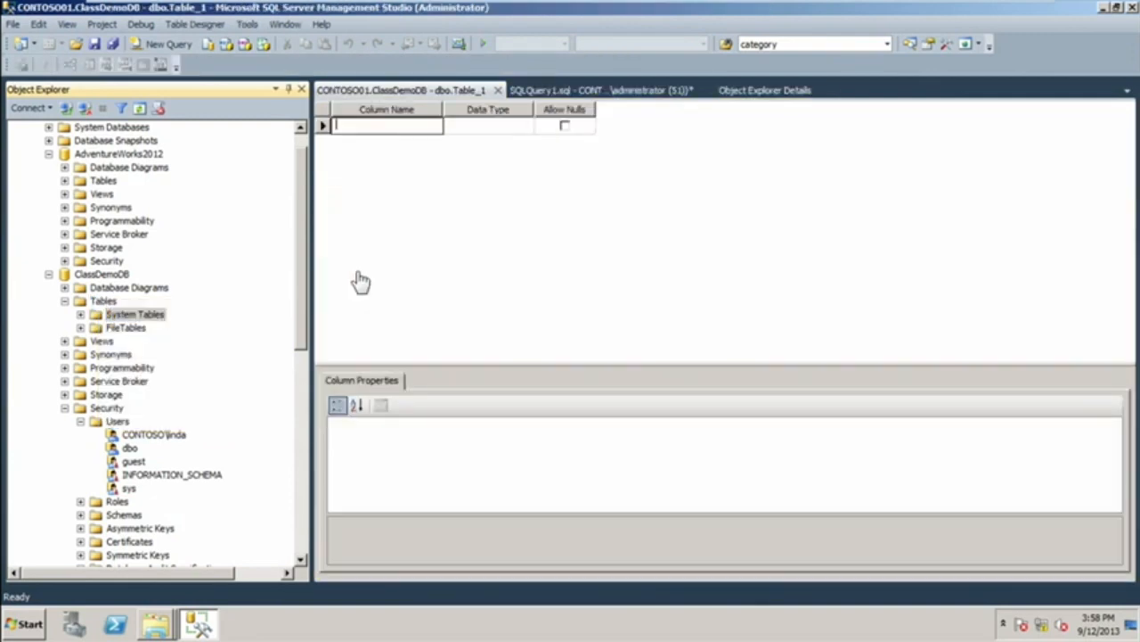
pyautogui.write('column1')
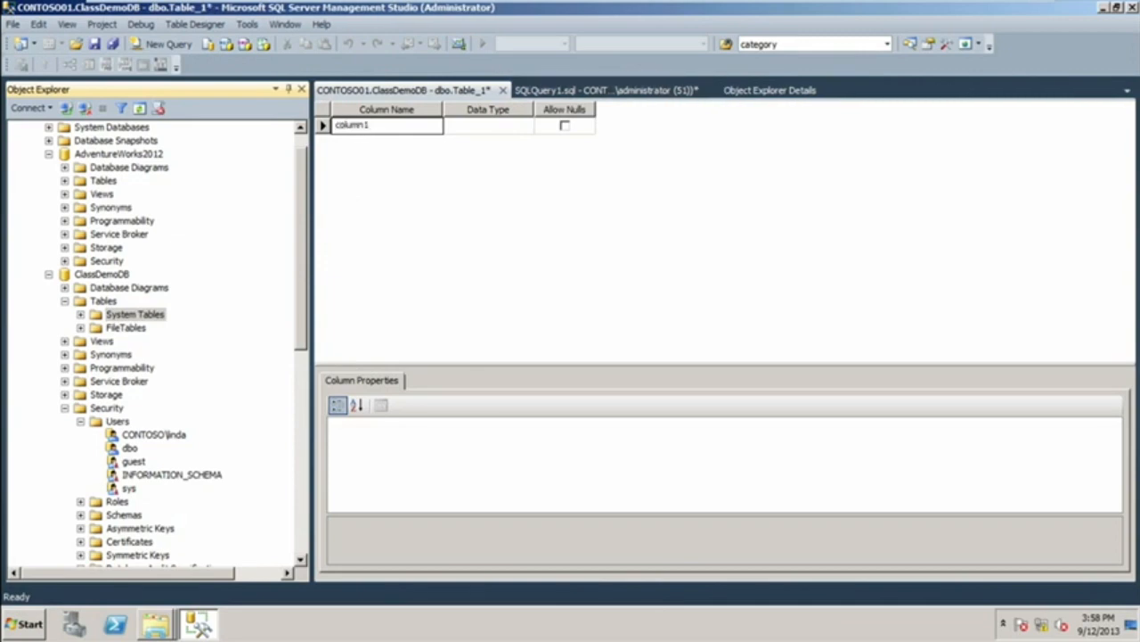
pyautogui.click(491, 129)
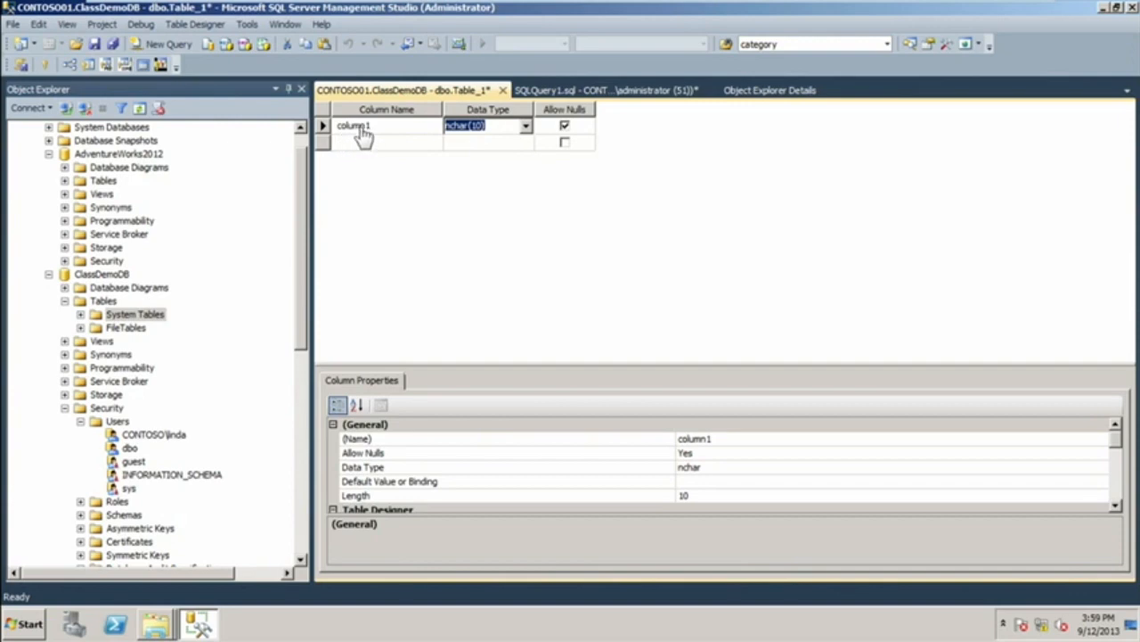
pyautogui.click(396, 129)
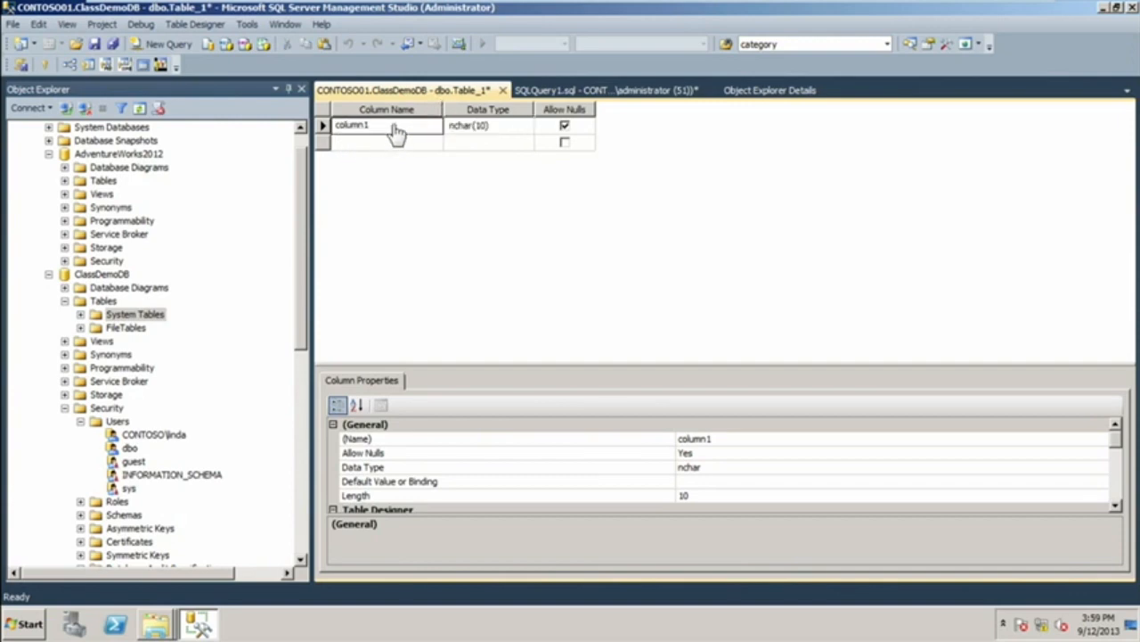
pyautogui.write('Artist')
pyautogui.click(365, 145)
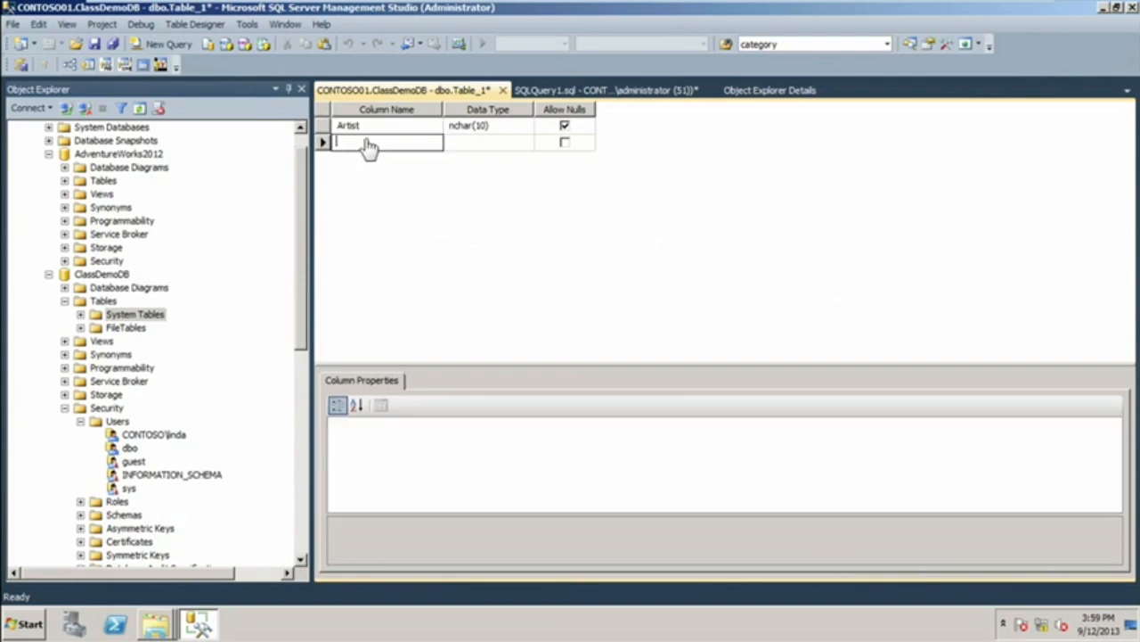
pyautogui.click(354, 126)
pyautogui.write('ID')
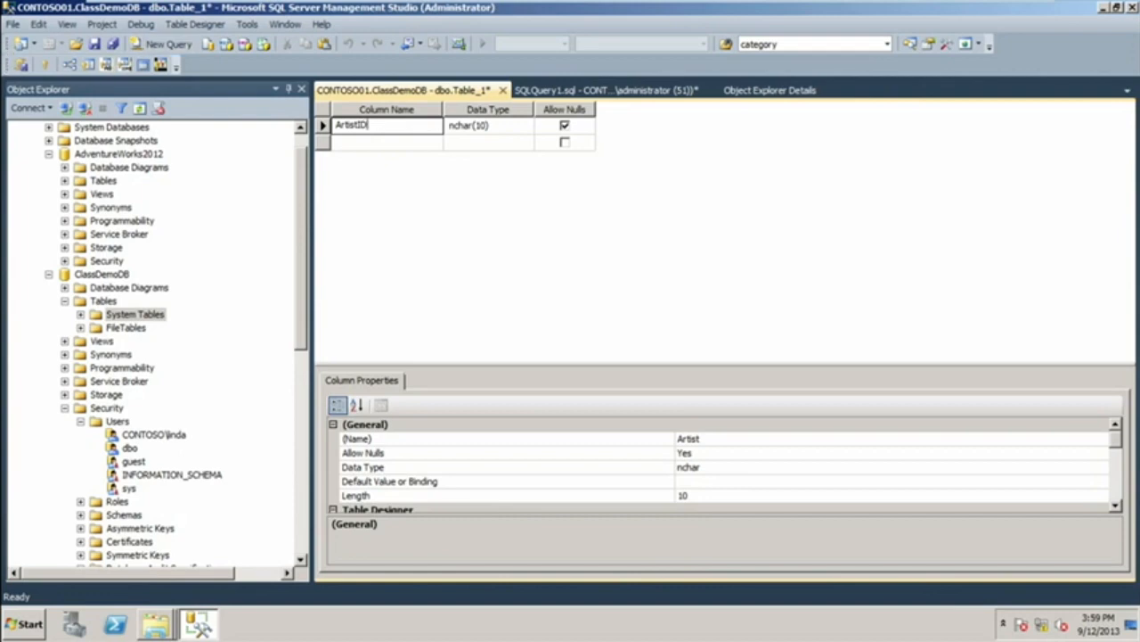
# Add a second column named ArtistName with the data type nvarchar(50).
pyautogui.click(379, 144)
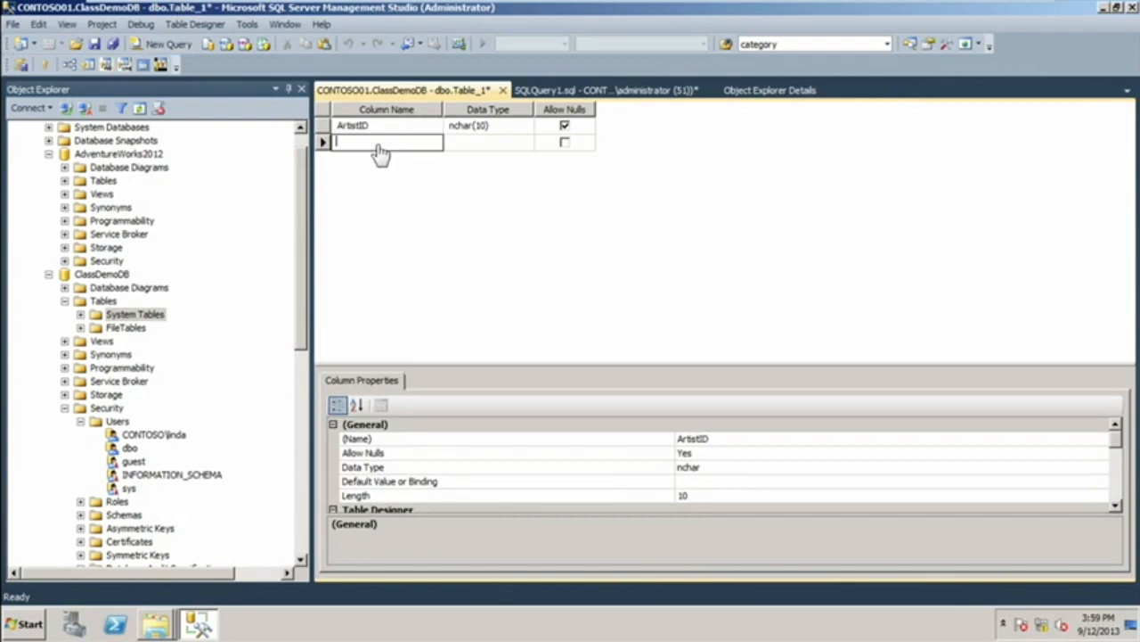
pyautogui.write('ArtistName')
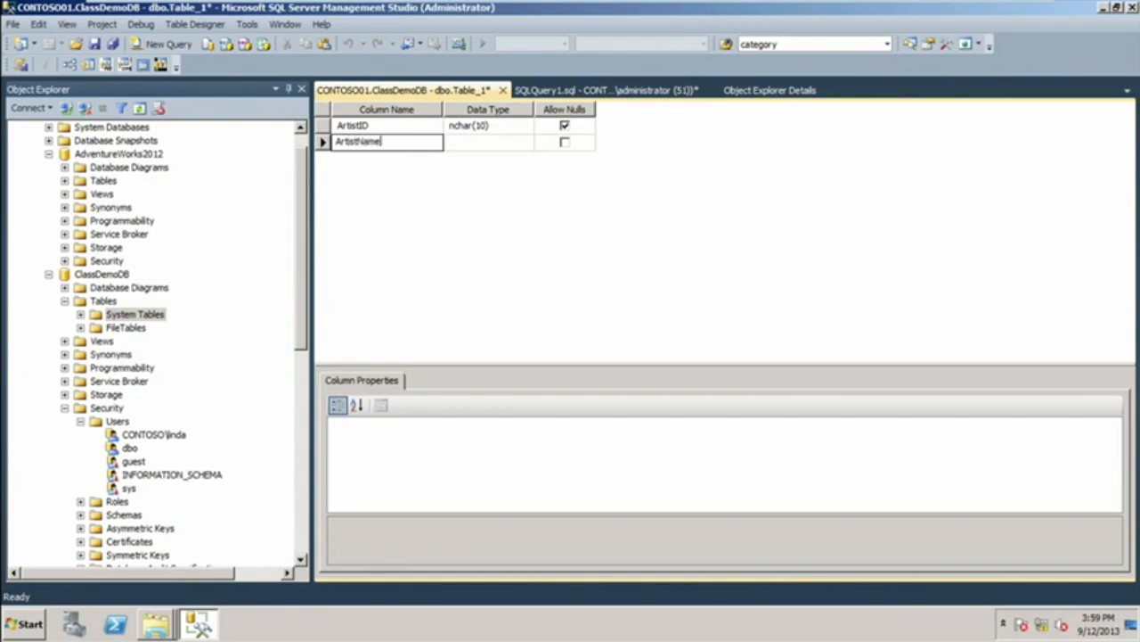
pyautogui.click(468, 145)
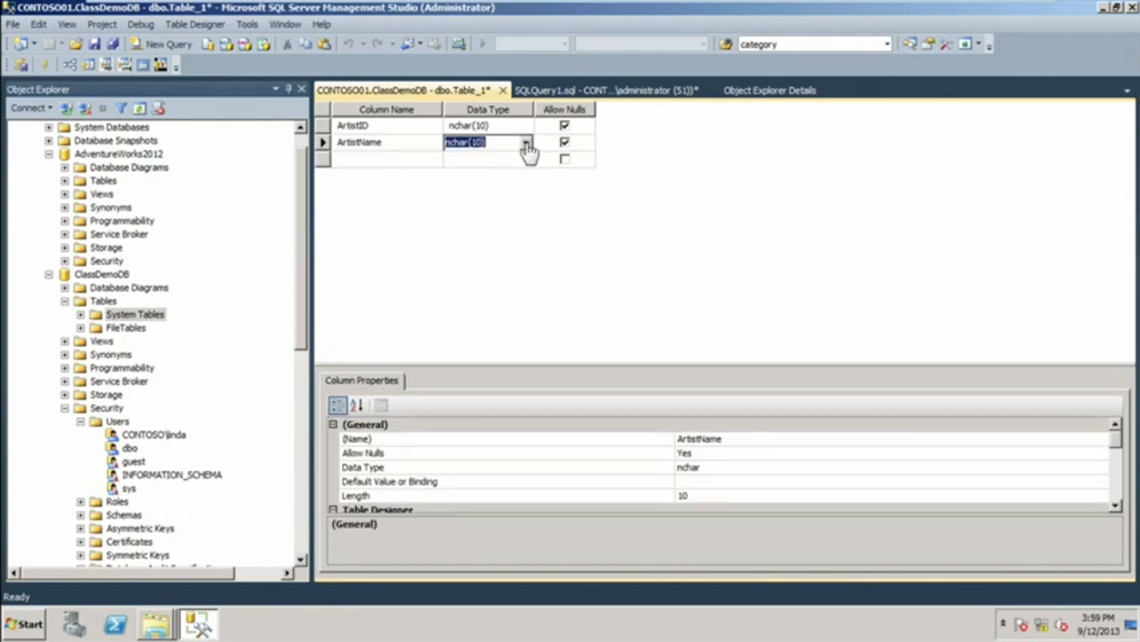
pyautogui.click(526, 143)
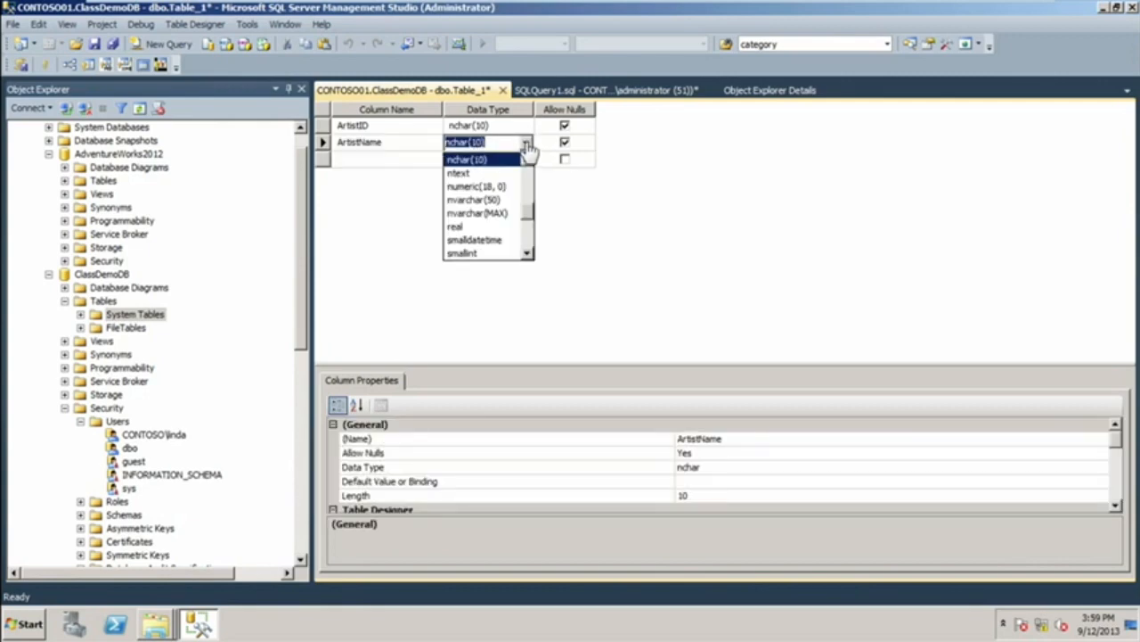
pyautogui.click(498, 202)
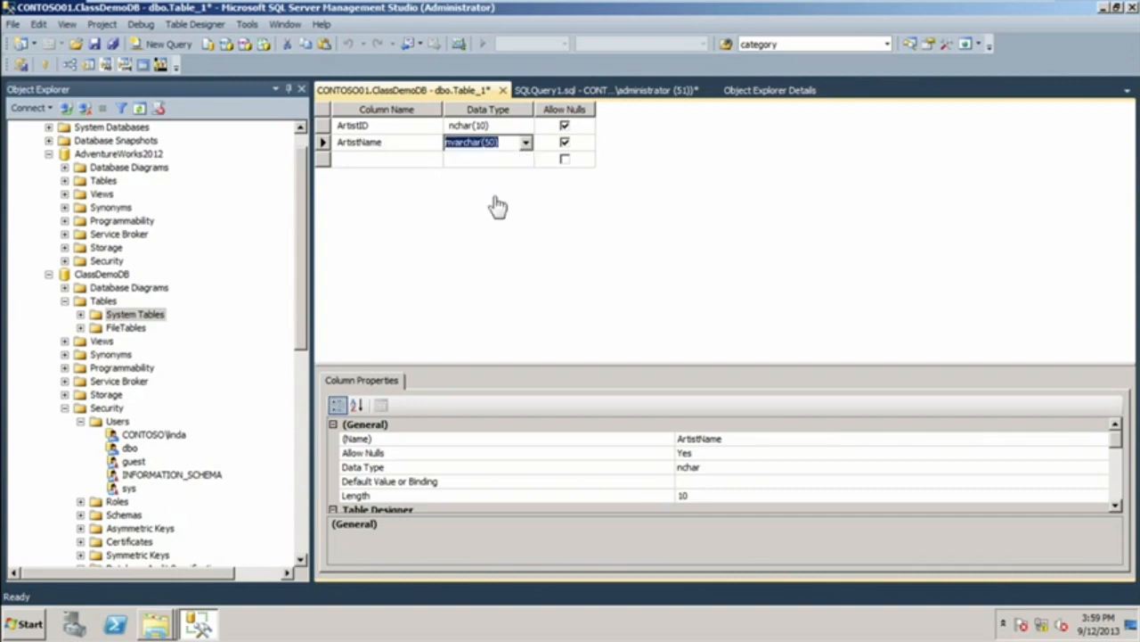
# Set the ArtistID column's data type to int and disallow nulls for it.
pyautogui.click(490, 127)
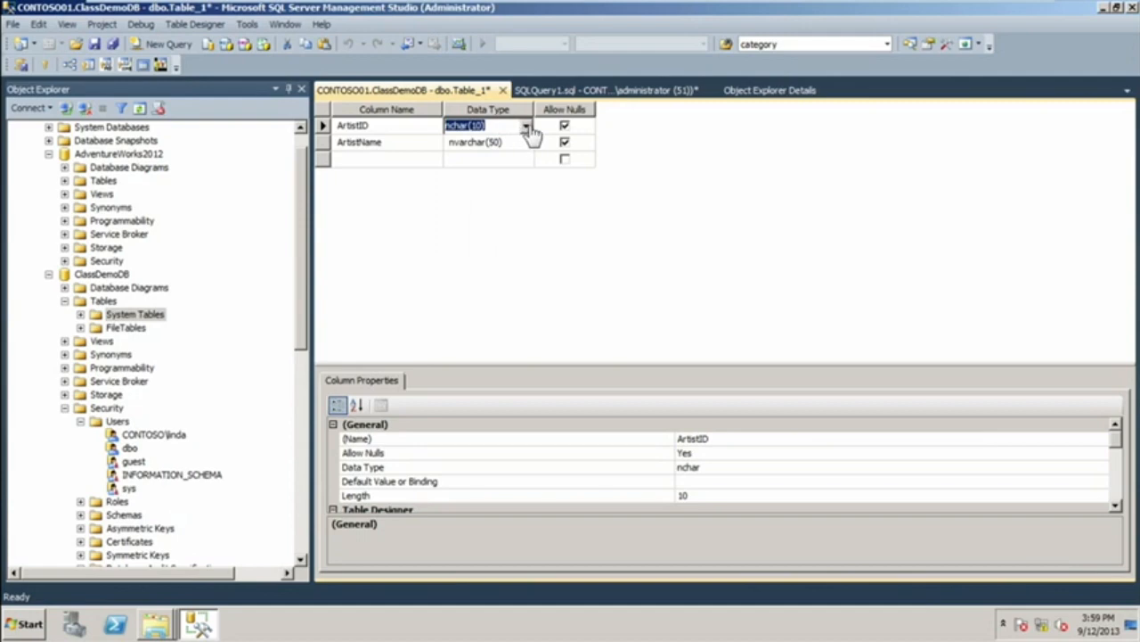
pyautogui.click(526, 126)
pyautogui.scroll(5, 525, 174)
pyautogui.scroll(-4, 529, 178)
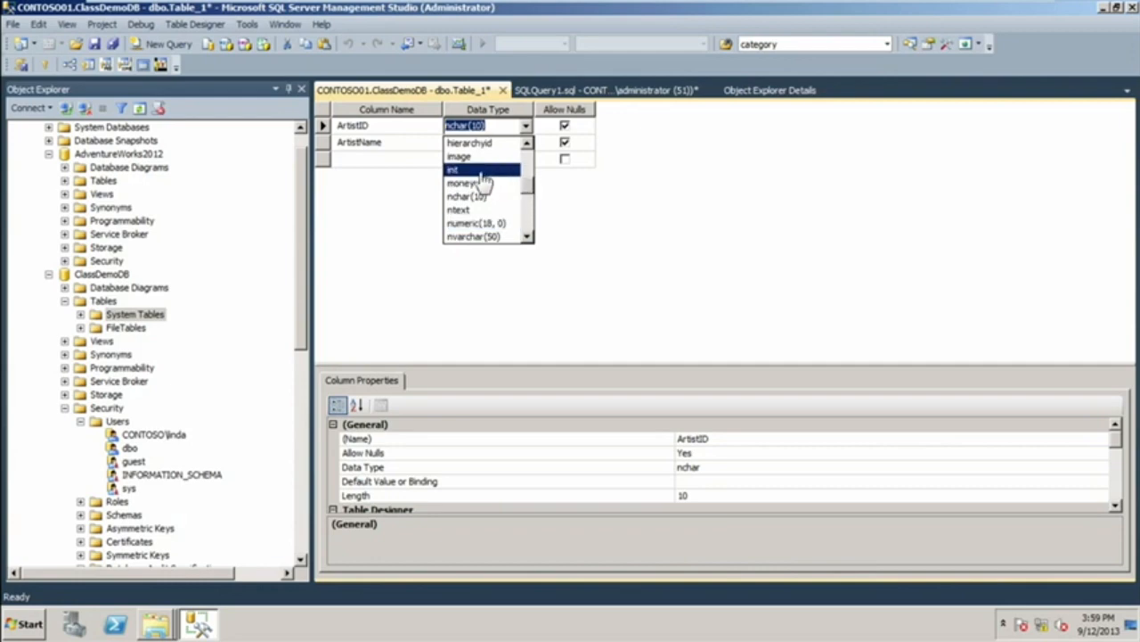
pyautogui.click(477, 171)
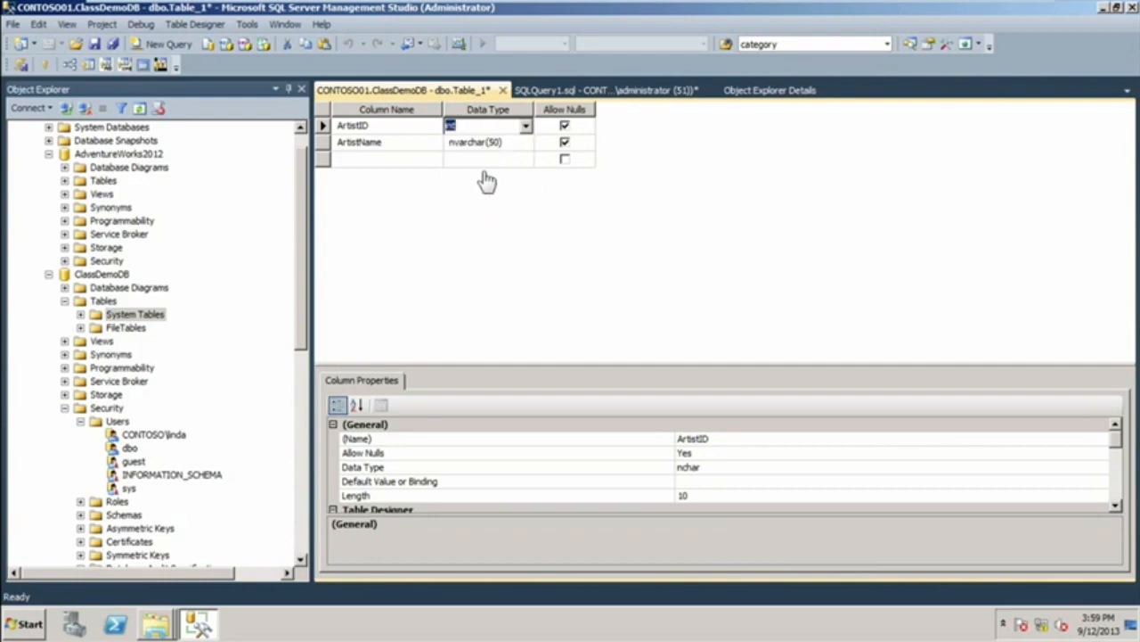
pyautogui.click(564, 127)
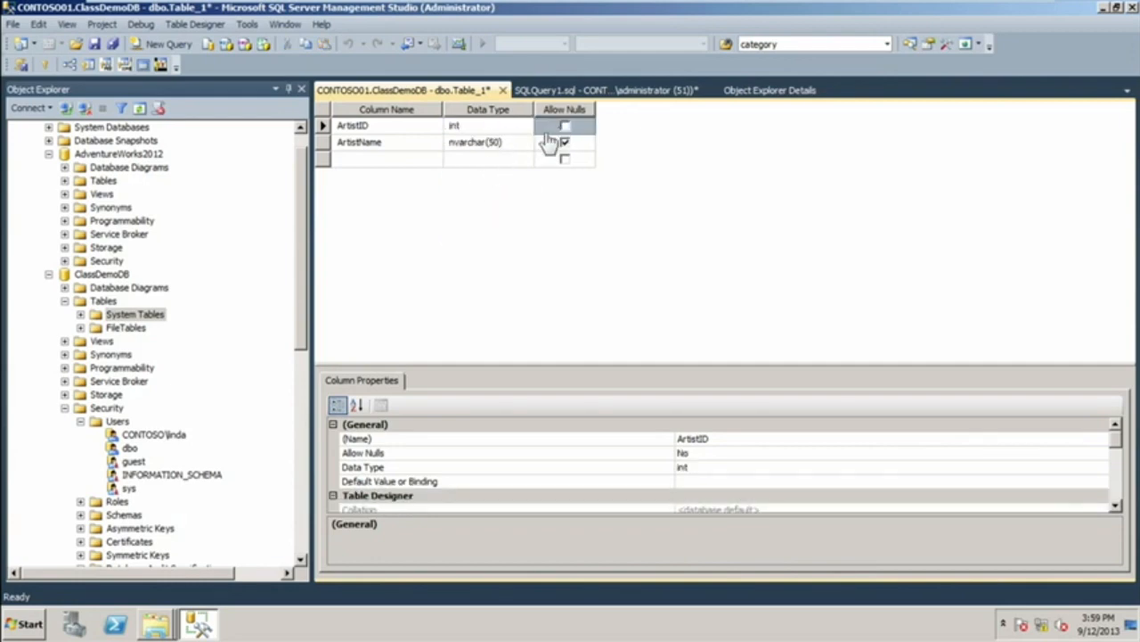
# Add a third column named BirthDate with the data type date.
pyautogui.click(355, 160)
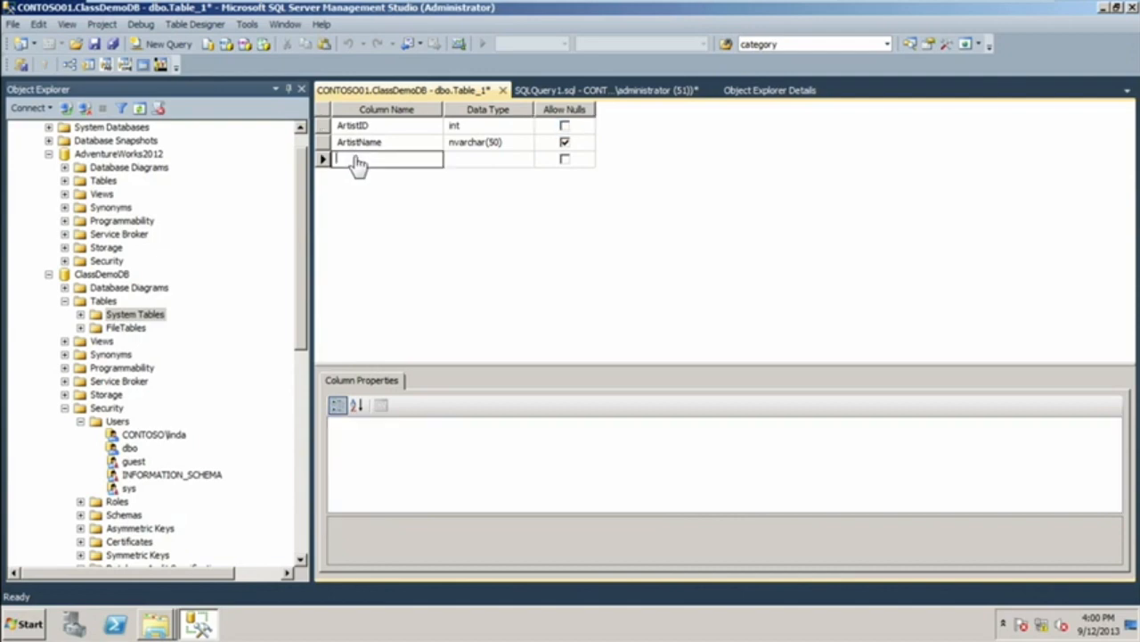
pyautogui.write('BirthDate')
pyautogui.press('Return')
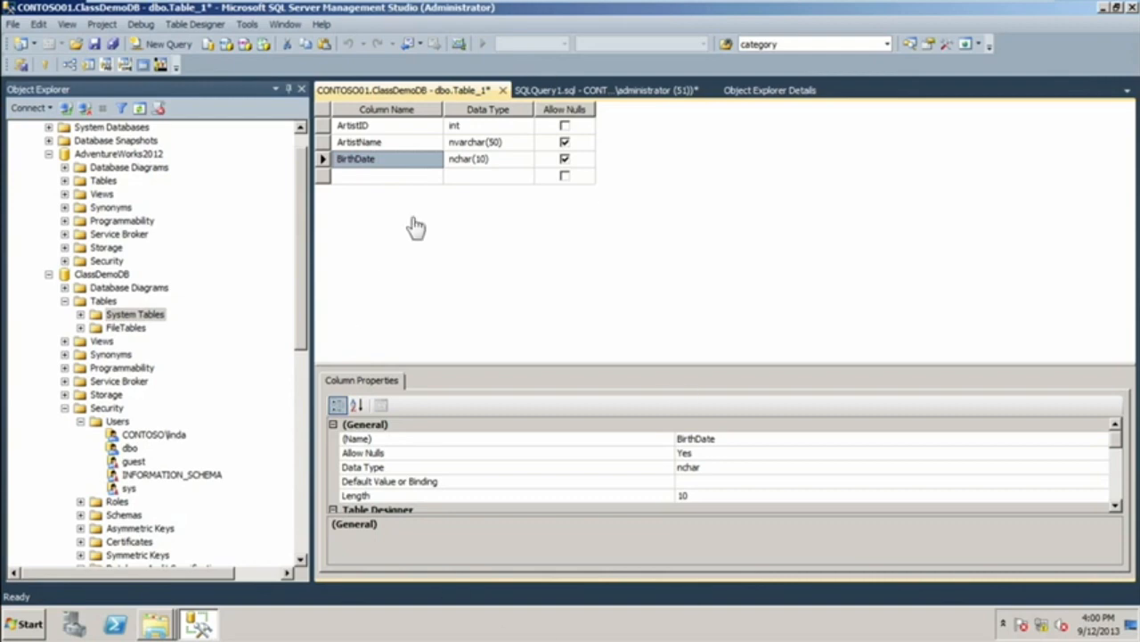
pyautogui.click(509, 162)
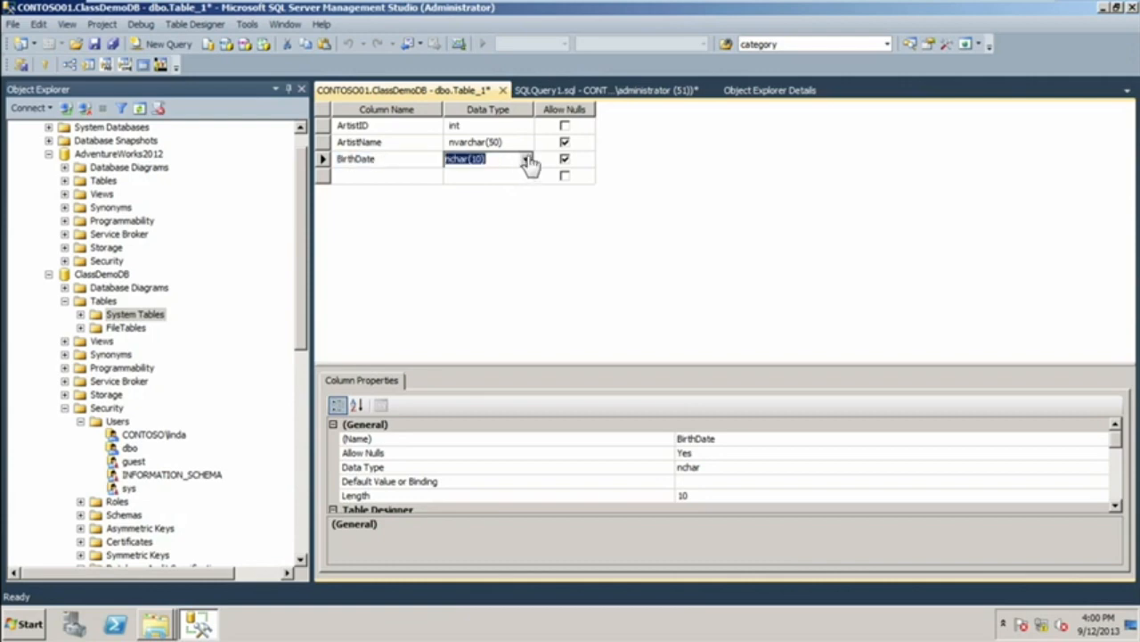
pyautogui.click(526, 160)
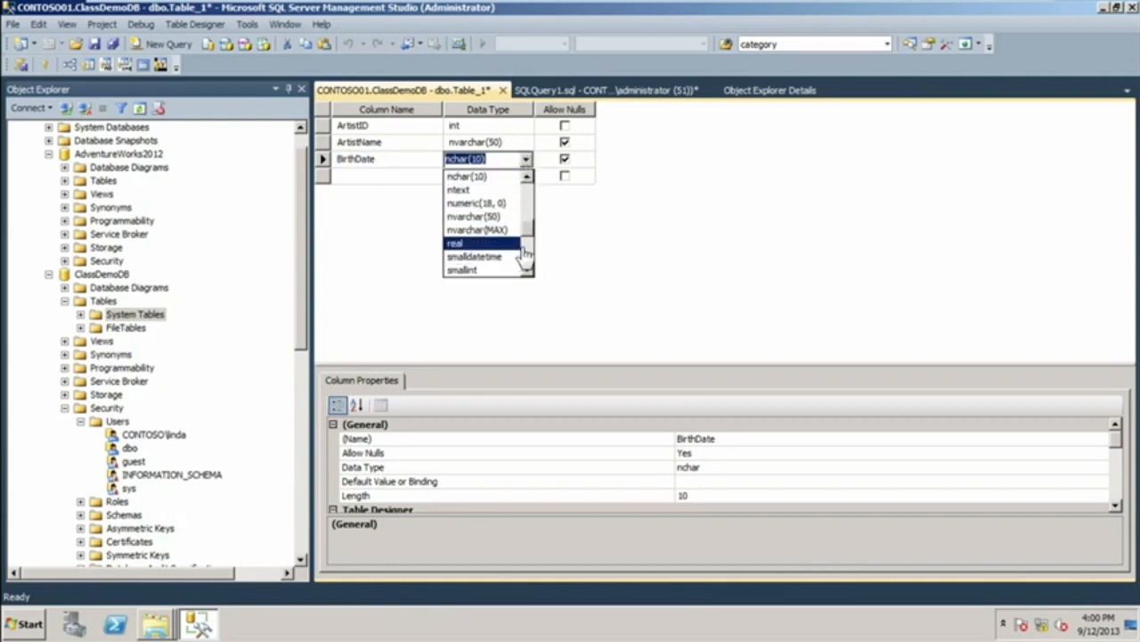
pyautogui.click(524, 190)
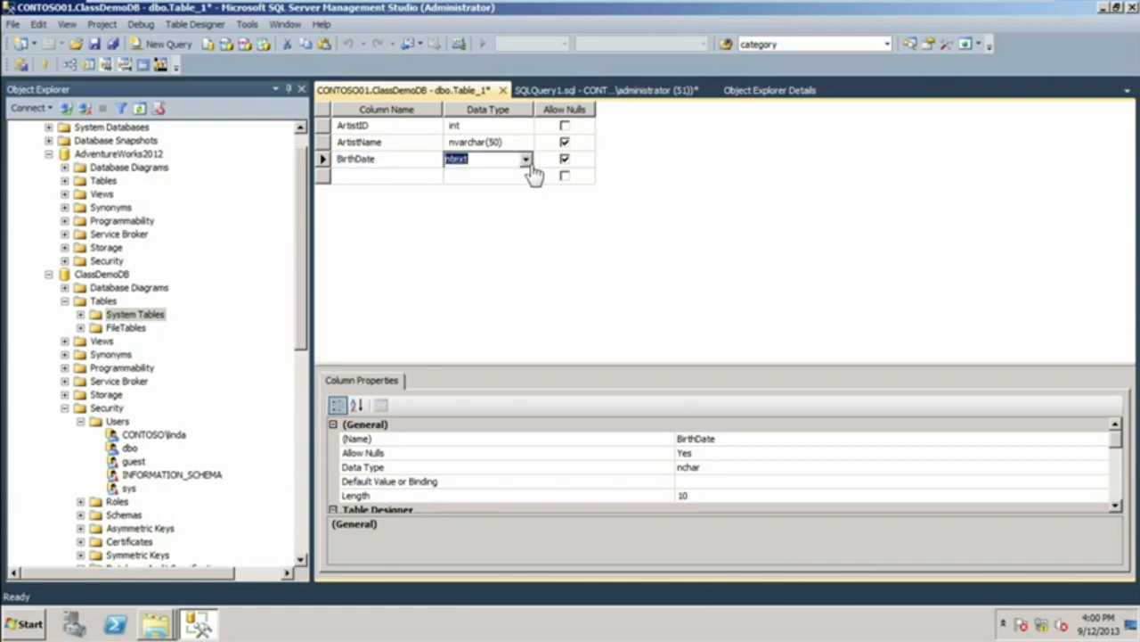
pyautogui.click(526, 159)
pyautogui.click(527, 195)
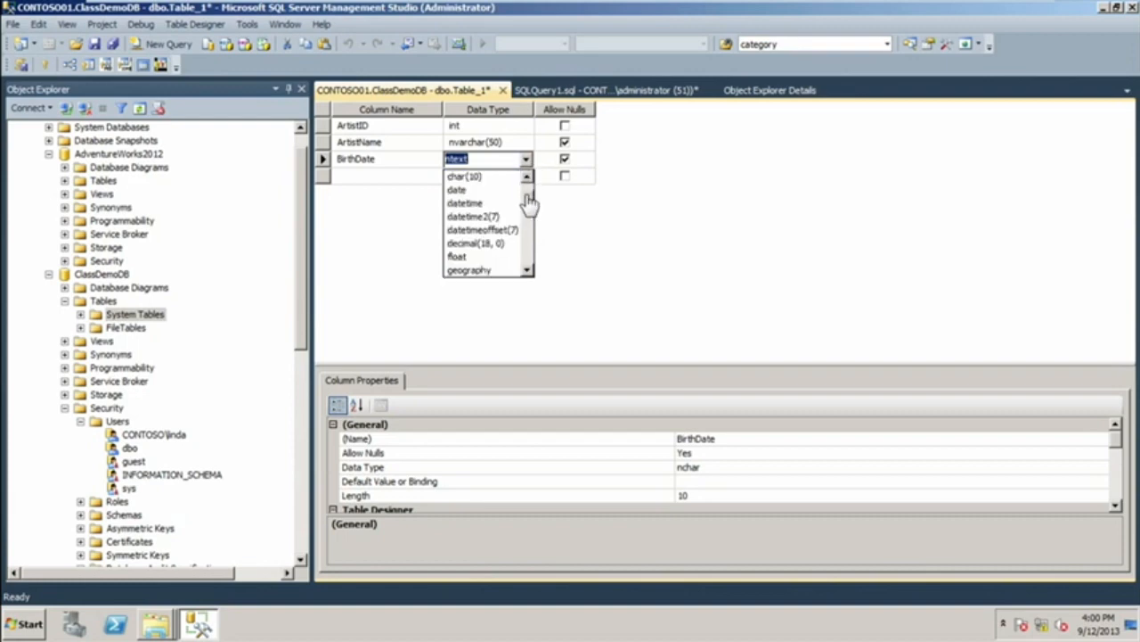
pyautogui.click(496, 199)
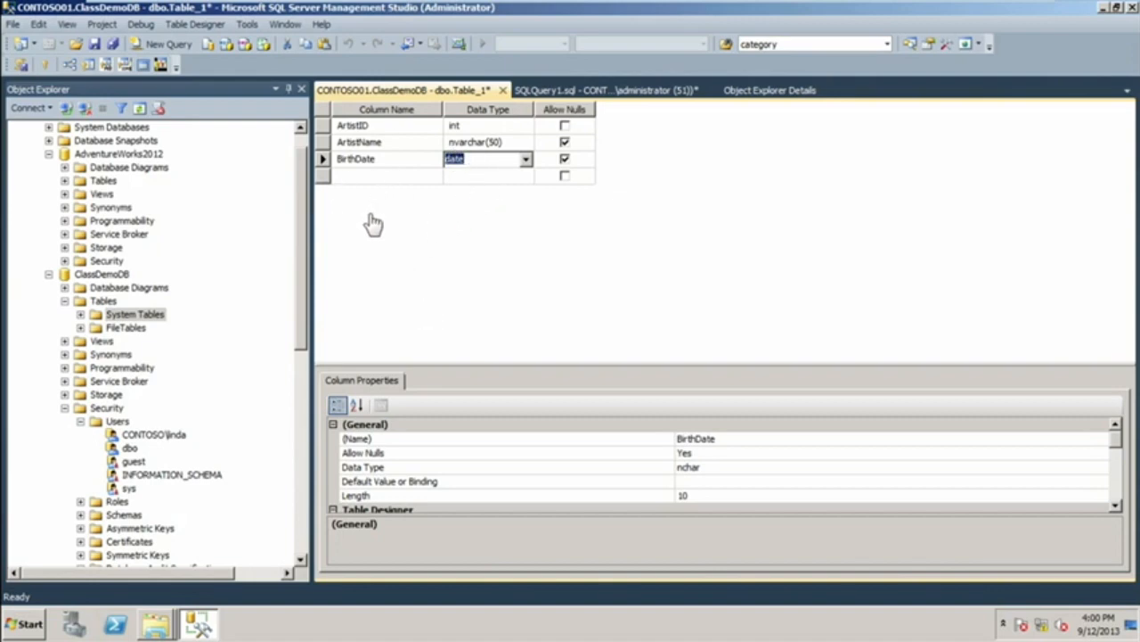
# Save the new table as Artist and refresh the tables of ClassDemoDB.
pyautogui.rightClick(438, 97)
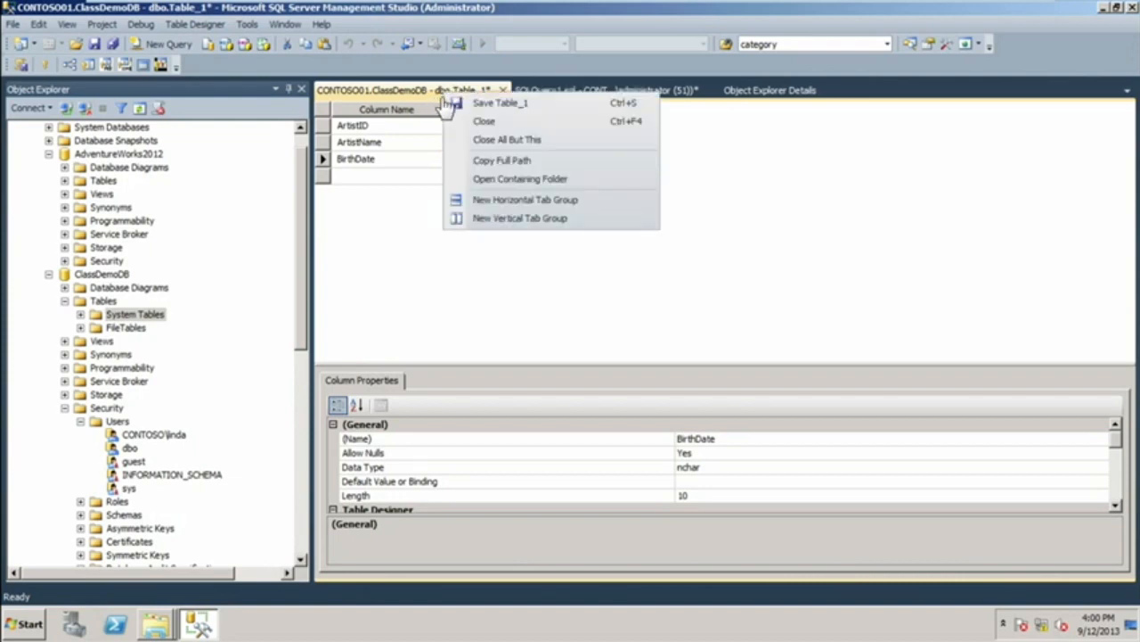
pyautogui.click(458, 103)
pyautogui.write('Artist')
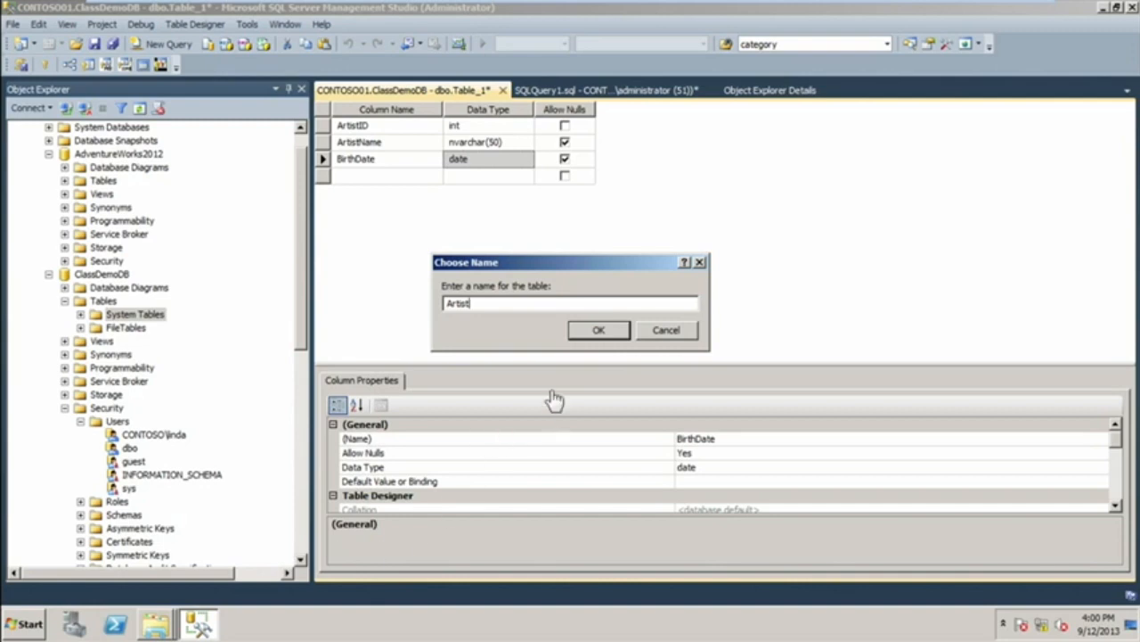
pyautogui.click(601, 332)
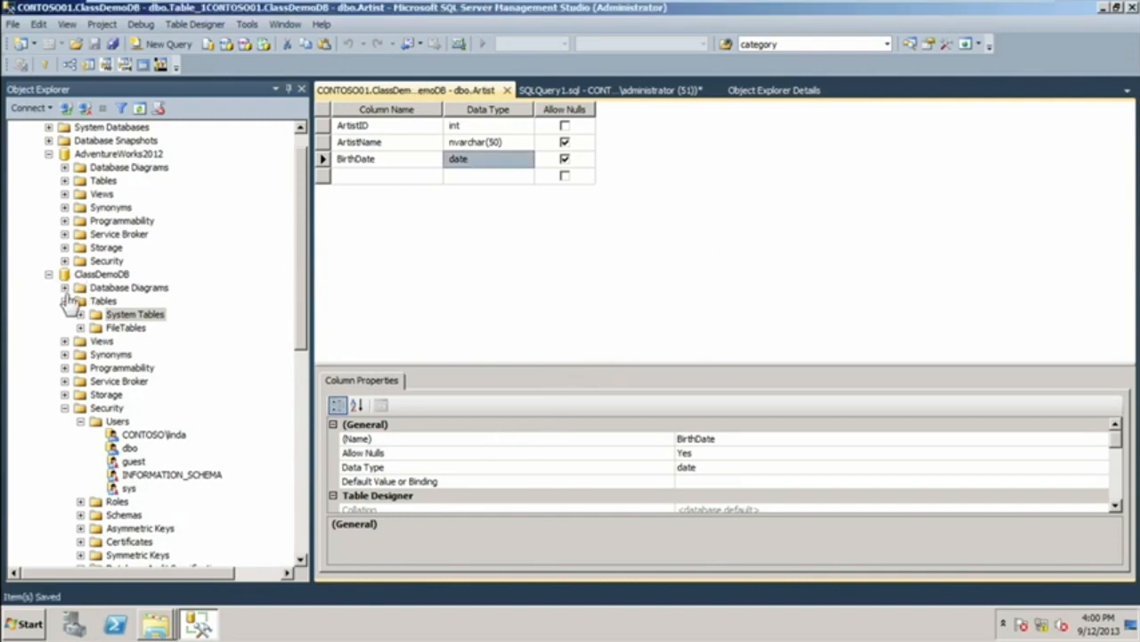
pyautogui.rightClick(98, 303)
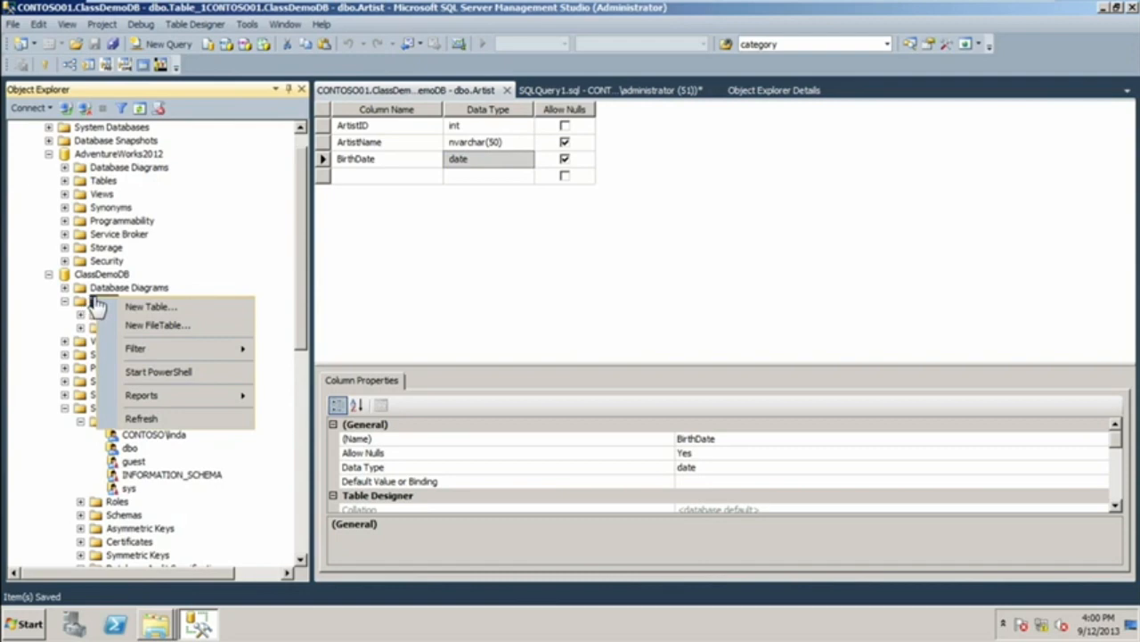
pyautogui.click(147, 418)
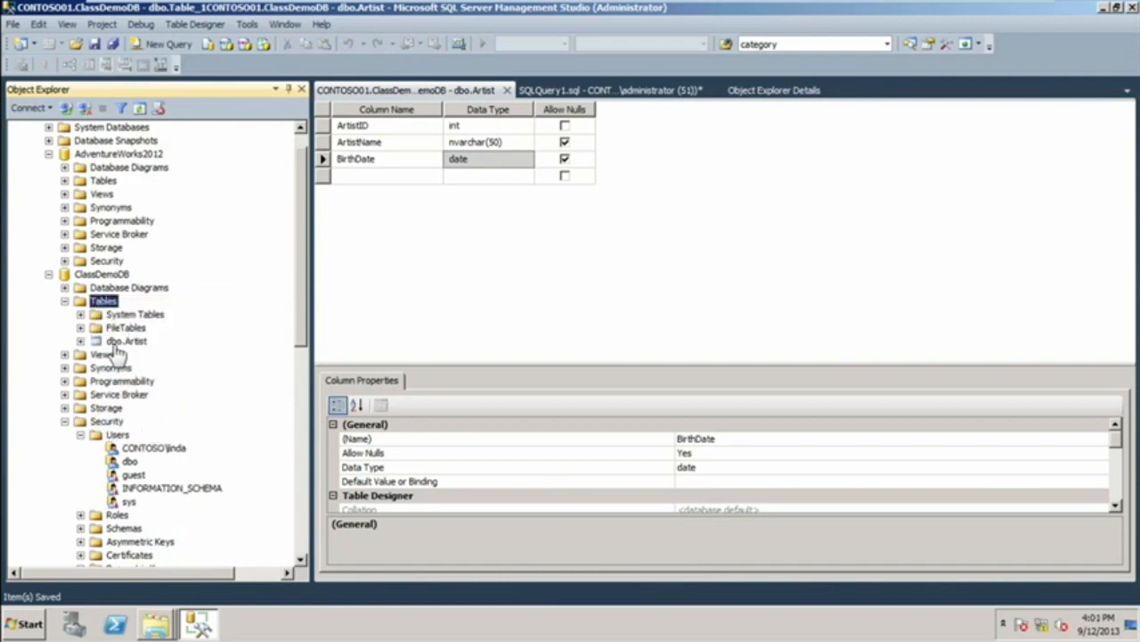
# Open the backup settings for the ClassDemoDB database and remove the default backup destination.
pyautogui.rightClick(98, 274)
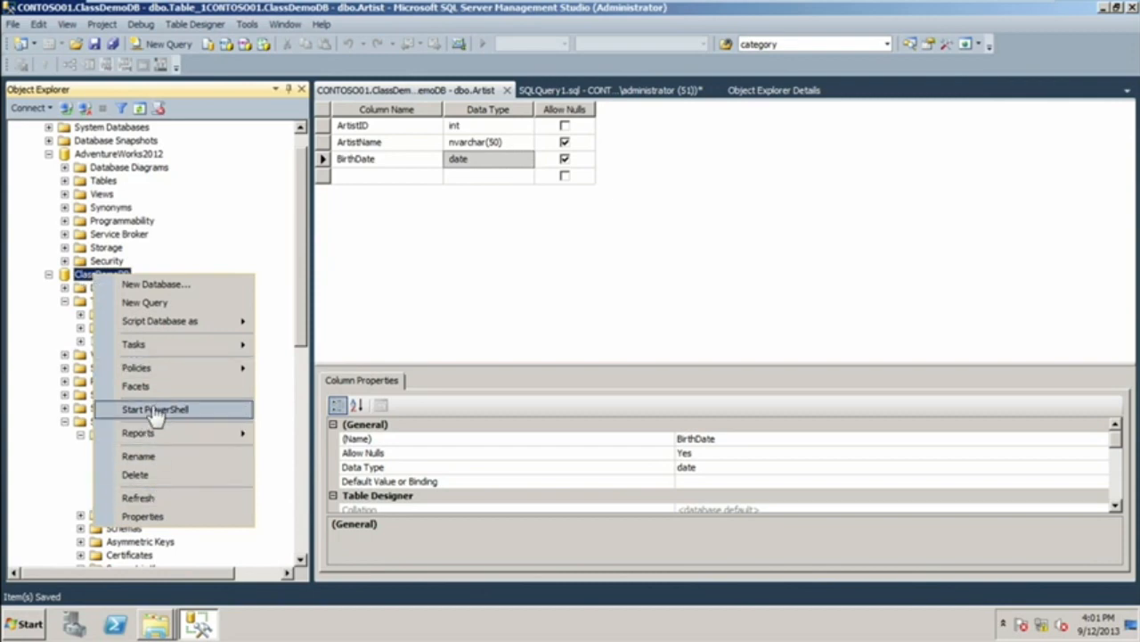
pyautogui.moveTo(147, 347)
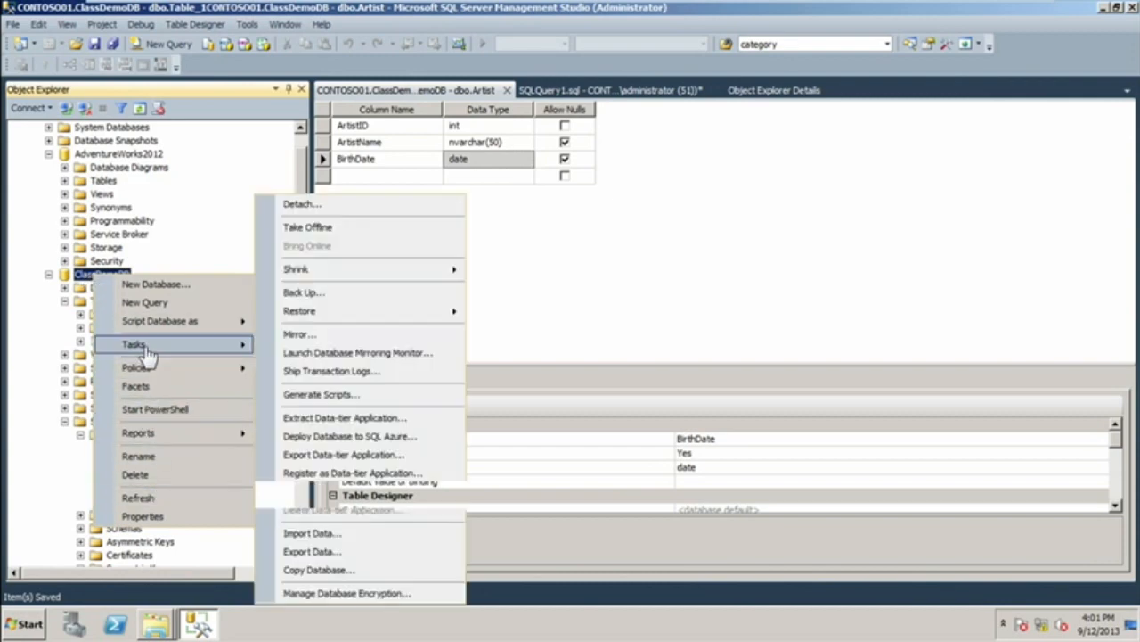
pyautogui.click(303, 294)
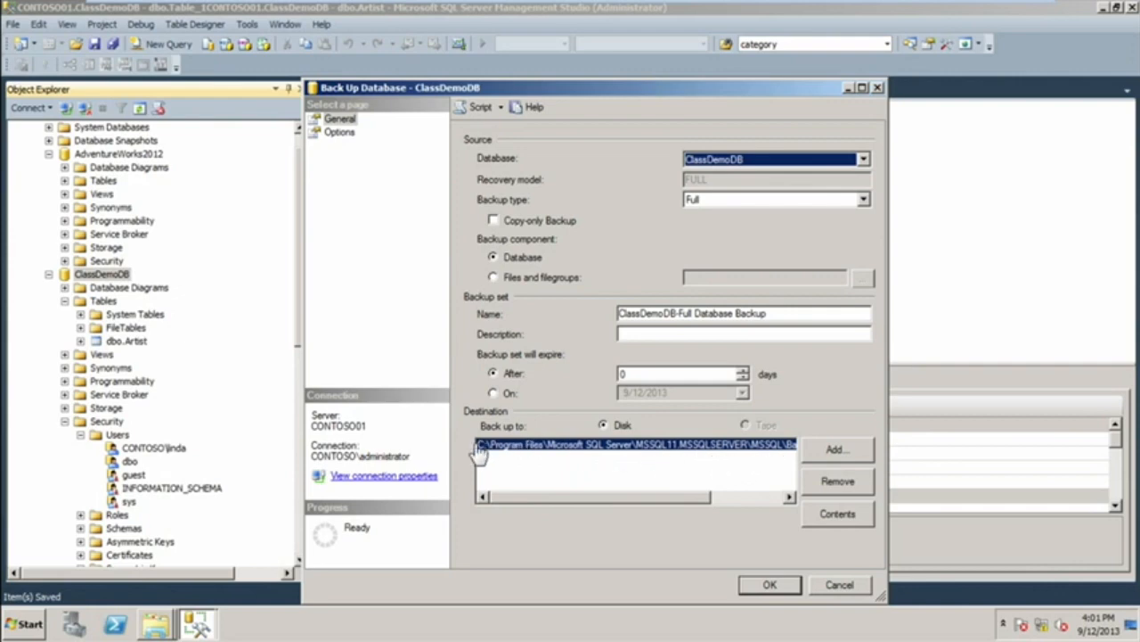
pyautogui.click(827, 490)
# Start adding a disk destination for the backup and browse to the C:\sqlbackups folder.
pyautogui.click(835, 451)
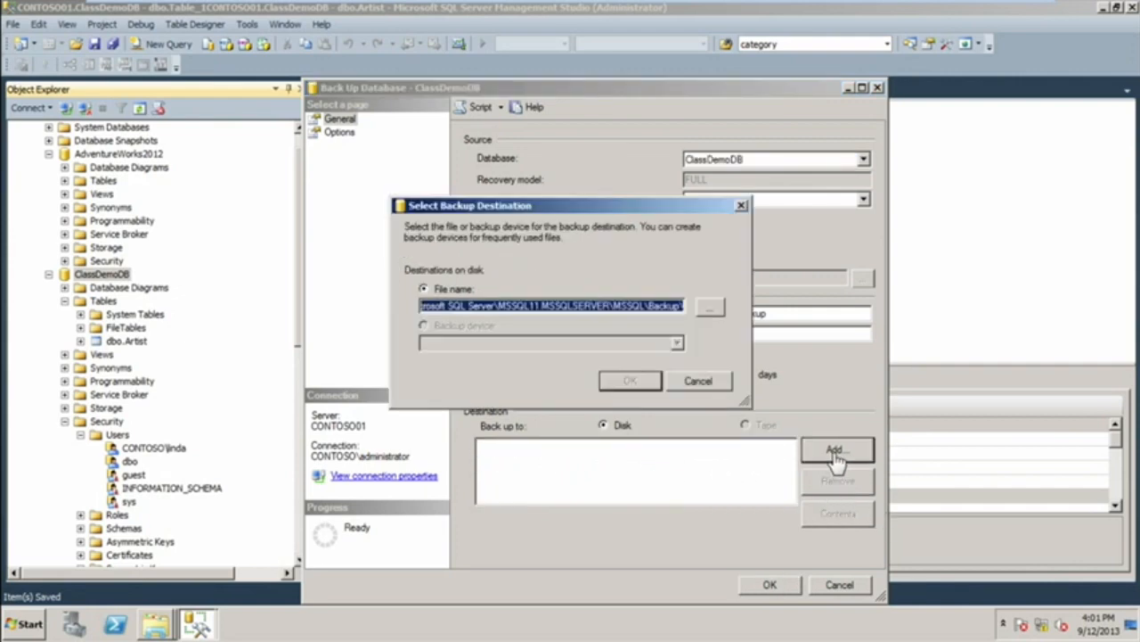
pyautogui.click(710, 306)
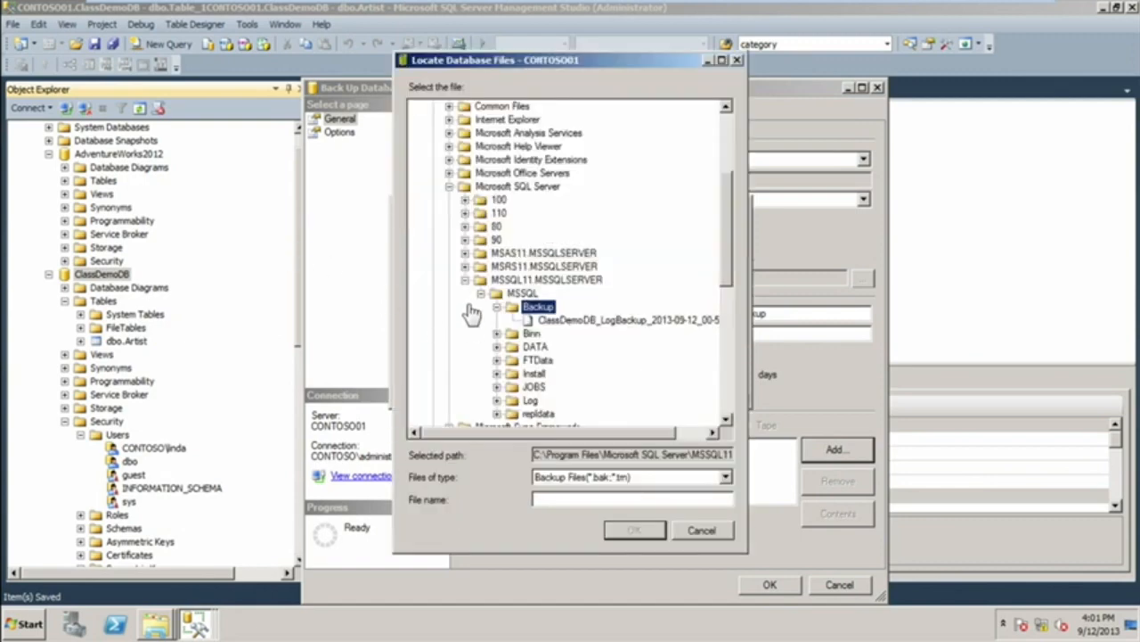
pyautogui.click(464, 279)
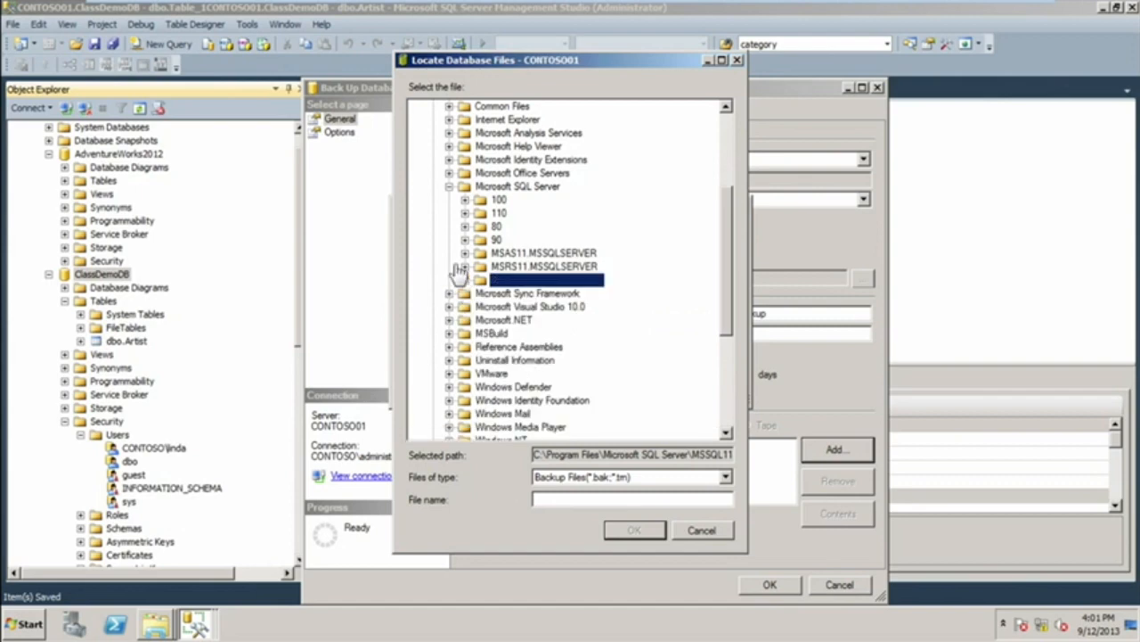
pyautogui.click(448, 187)
pyautogui.moveTo(724, 333); pyautogui.dragTo(712, 233)
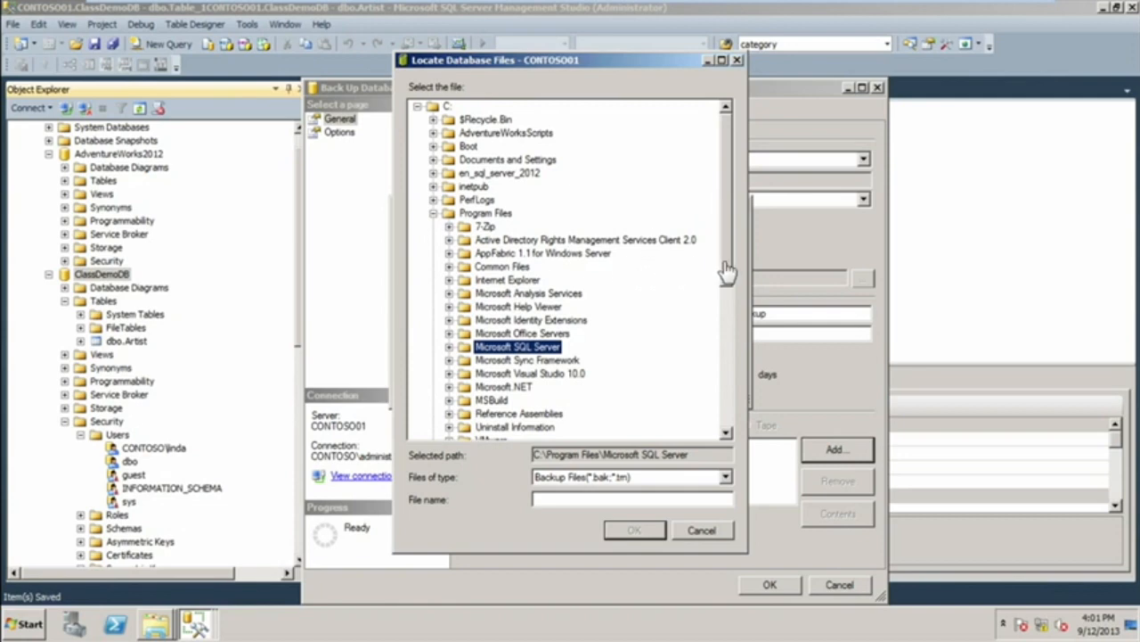
pyautogui.moveTo(727, 273); pyautogui.dragTo(751, 437)
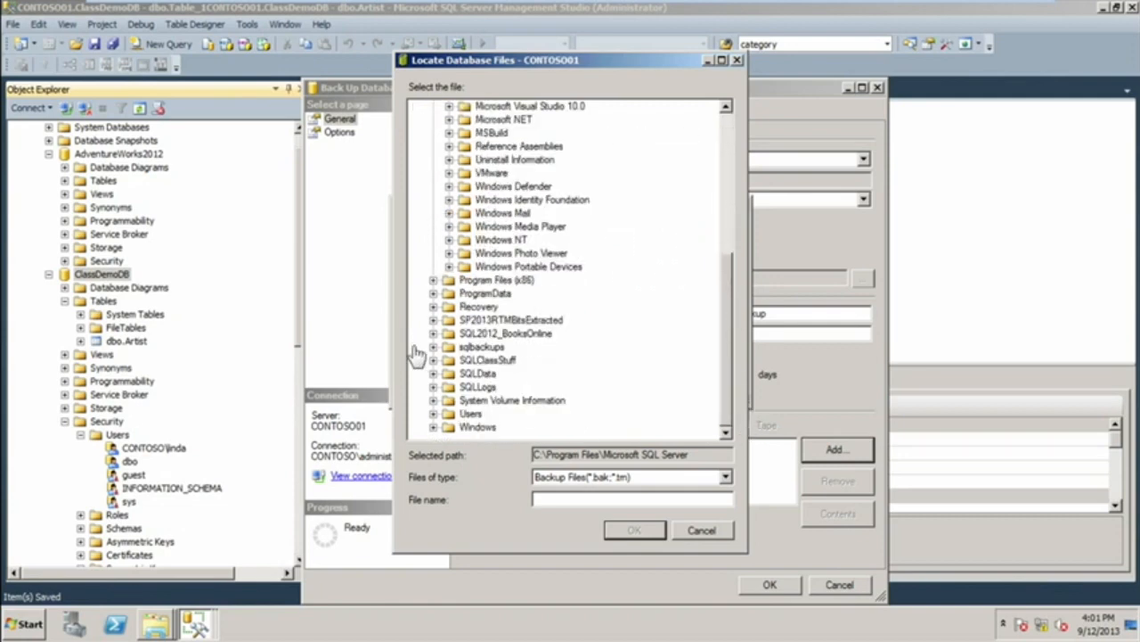
pyautogui.click(481, 346)
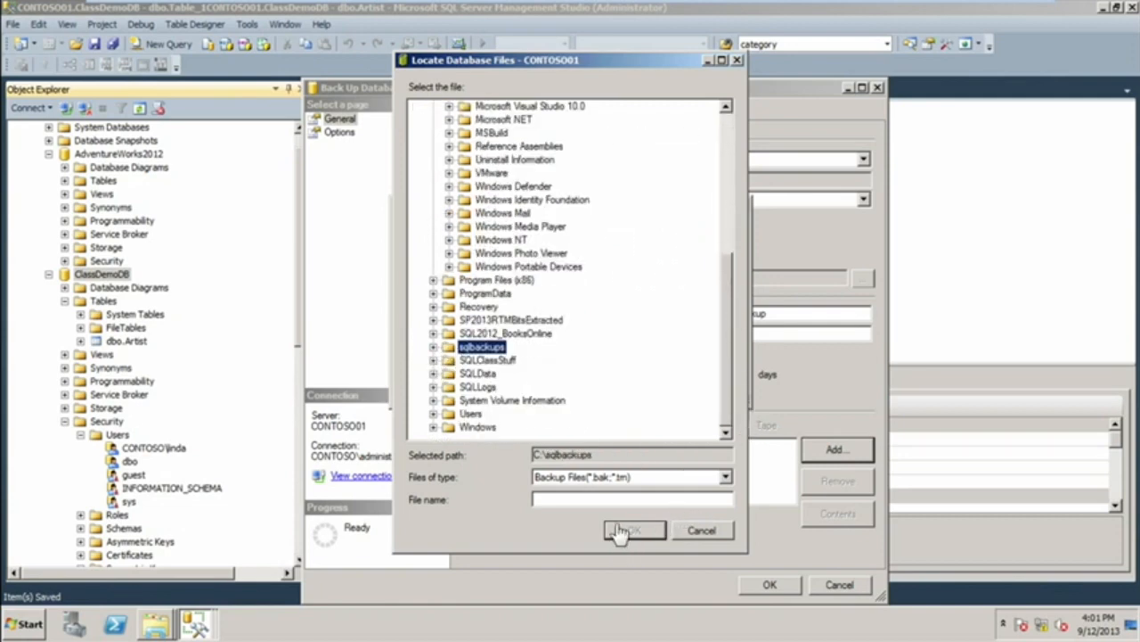
# Name the backup file ClassDemoDB, accept it as the destination and run the full database backup.
pyautogui.click(589, 506)
pyautogui.write('F')
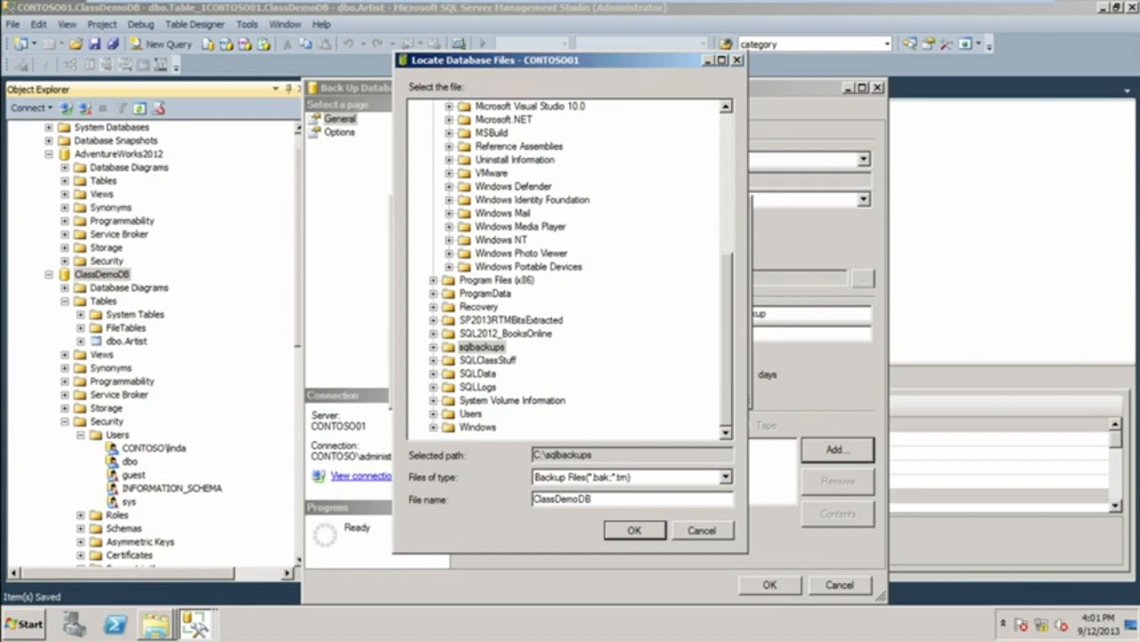
pyautogui.click(652, 532)
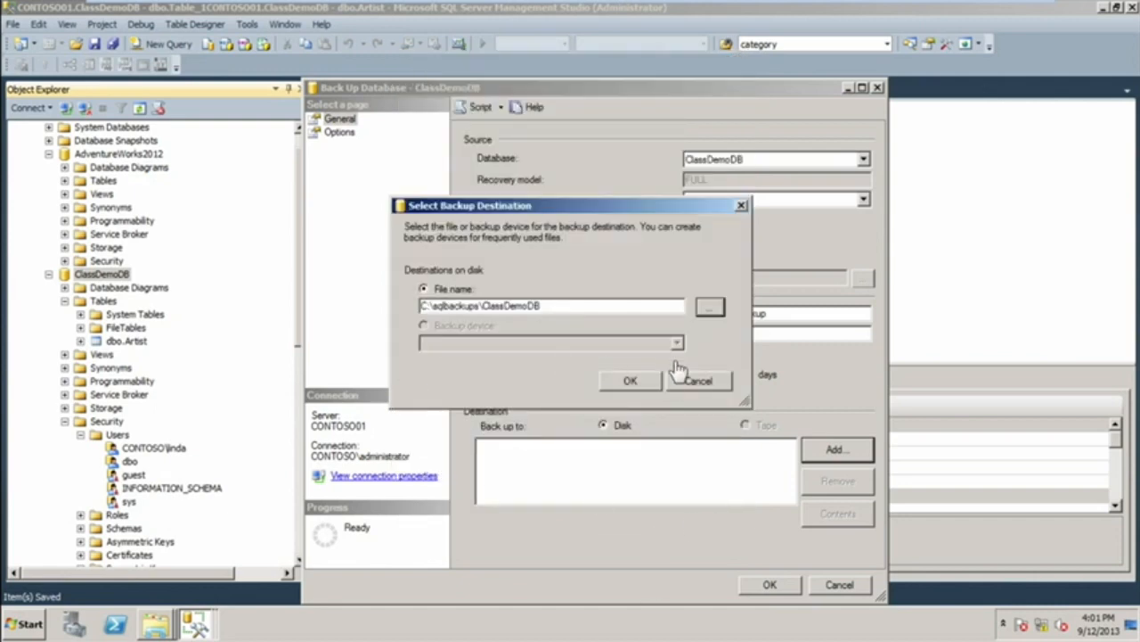
pyautogui.click(619, 383)
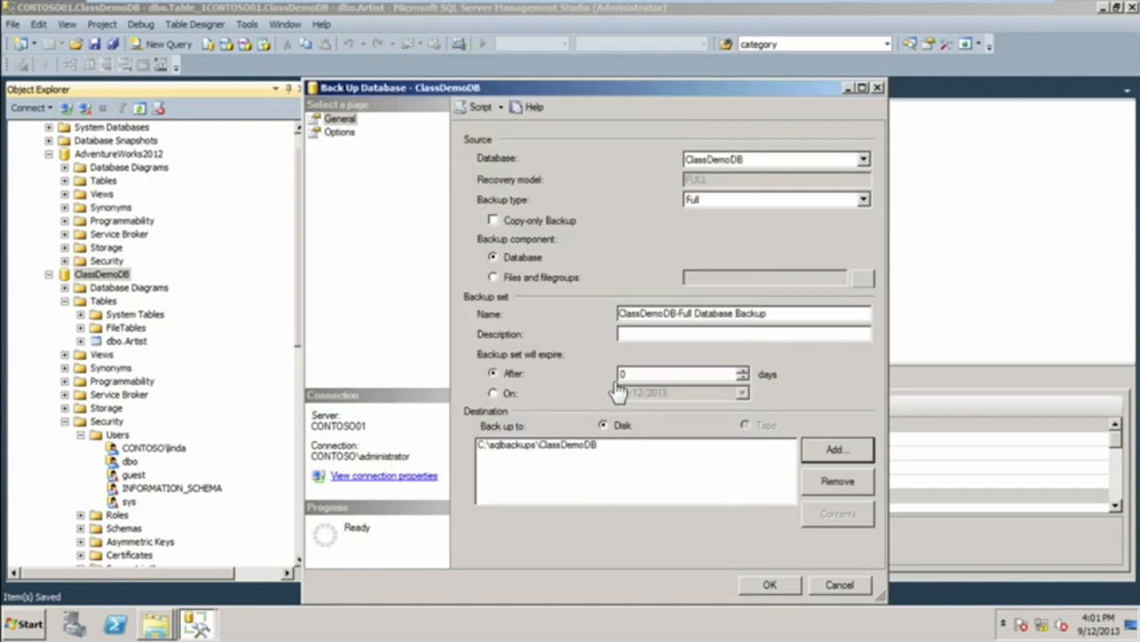
pyautogui.click(769, 586)
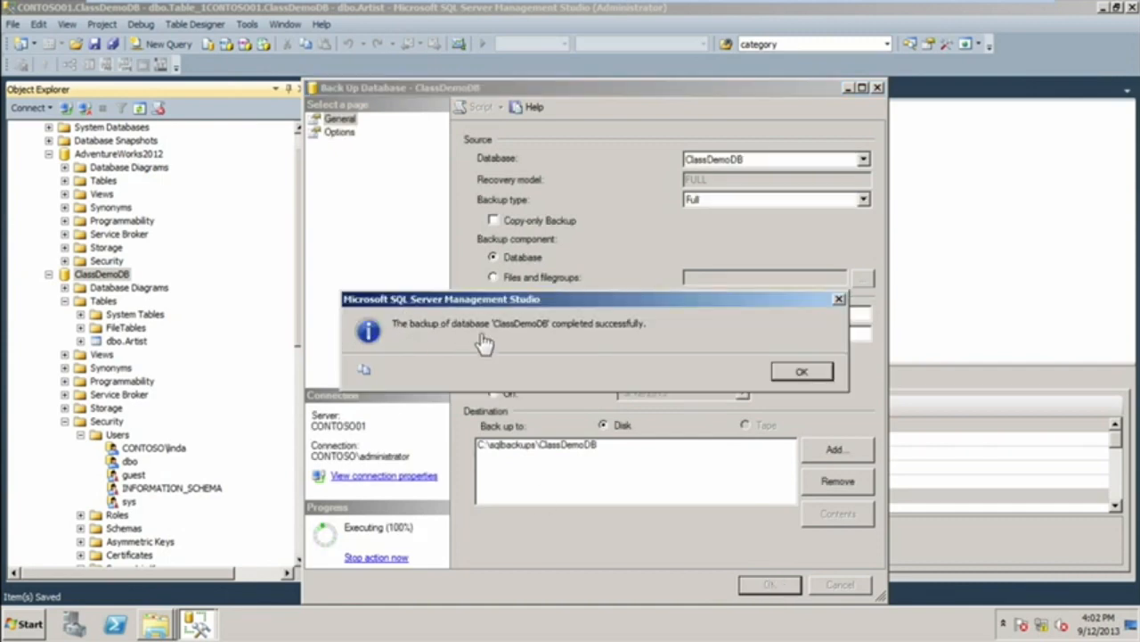
pyautogui.click(800, 375)
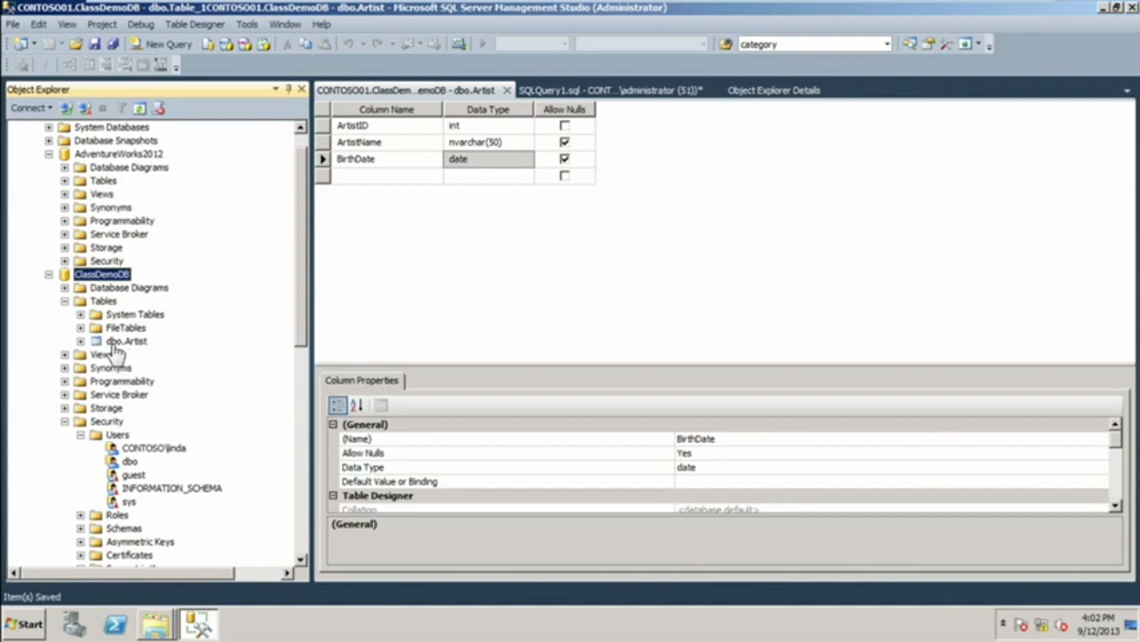
# Delete the dbo.Artist table from ClassDemoDB and refresh the database to view its remaining tables.
pyautogui.moveTo(122, 341); pyautogui.dragTo(141, 334)
pyautogui.rightClick(134, 346)
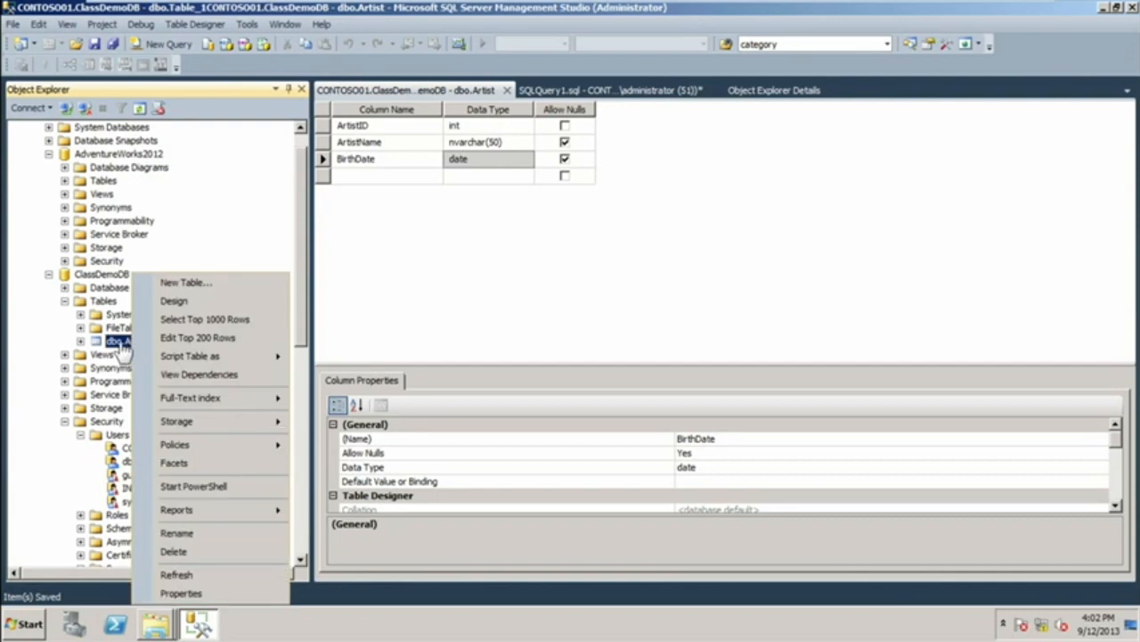
pyautogui.click(220, 552)
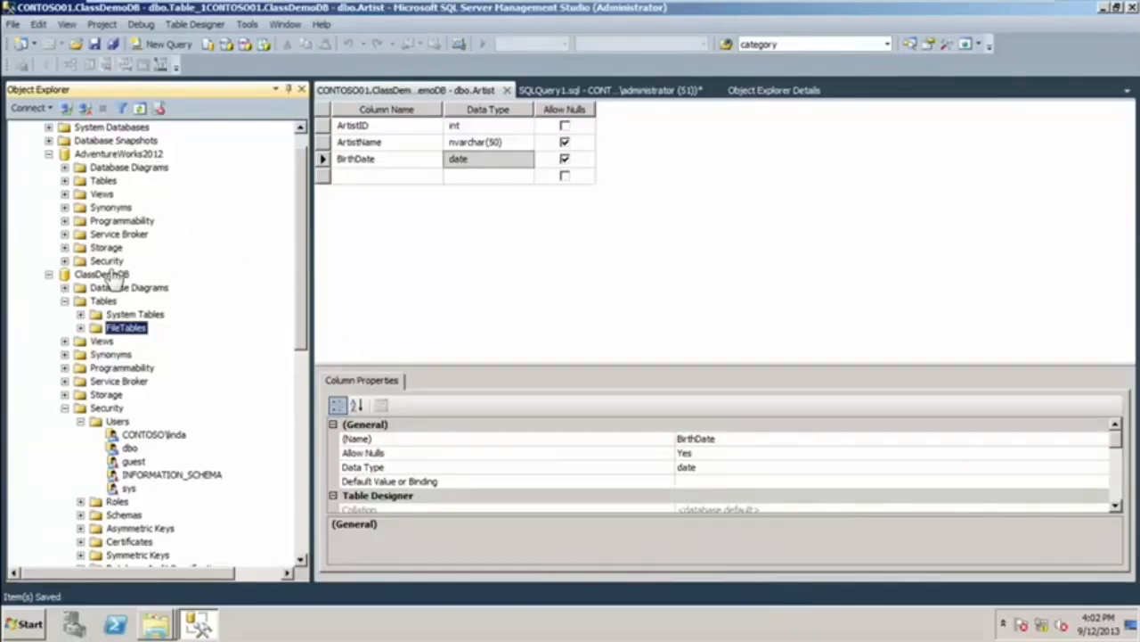
pyautogui.rightClick(104, 273)
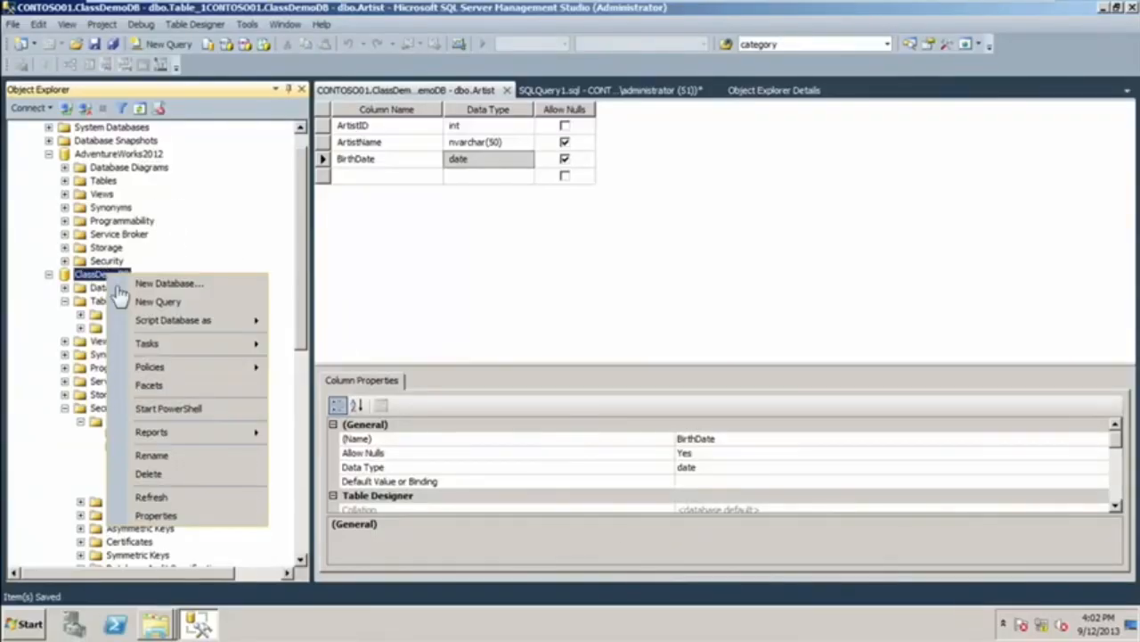
pyautogui.click(148, 497)
pyautogui.click(65, 301)
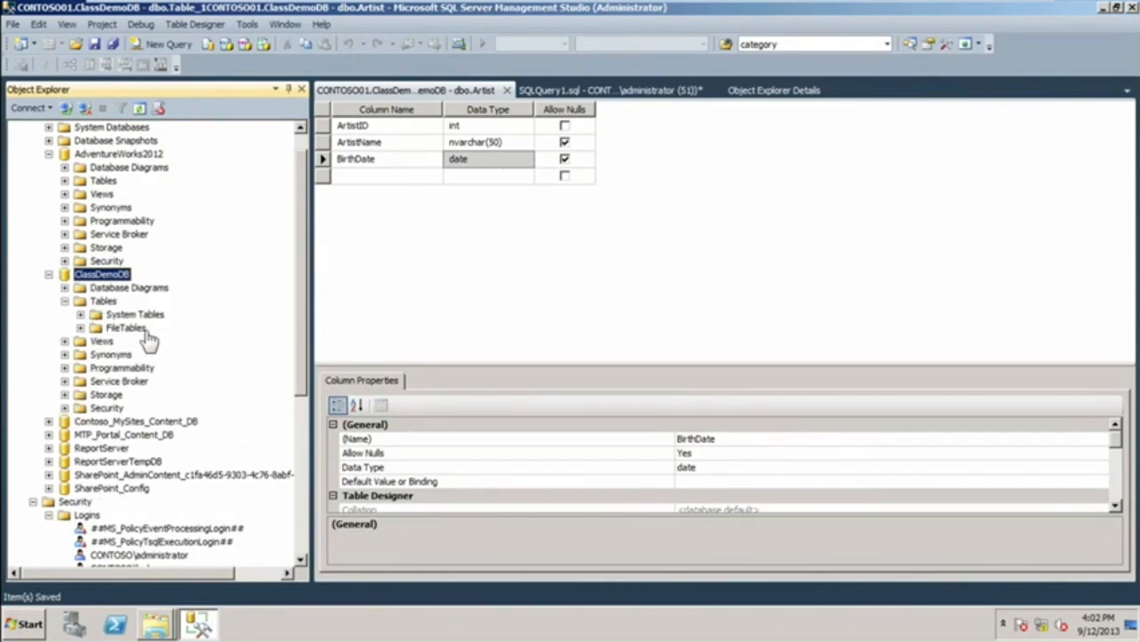
# Try to restore ClassDemoDB from its full database backup, reviewing the backup set's details first.
pyautogui.rightClick(104, 281)
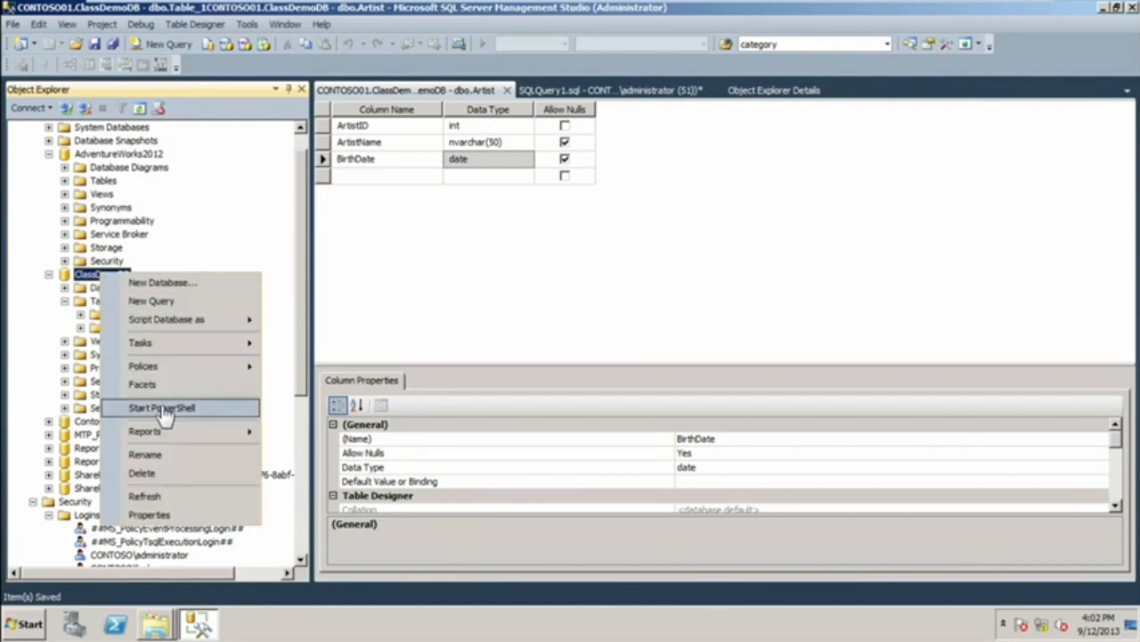
pyautogui.moveTo(168, 346)
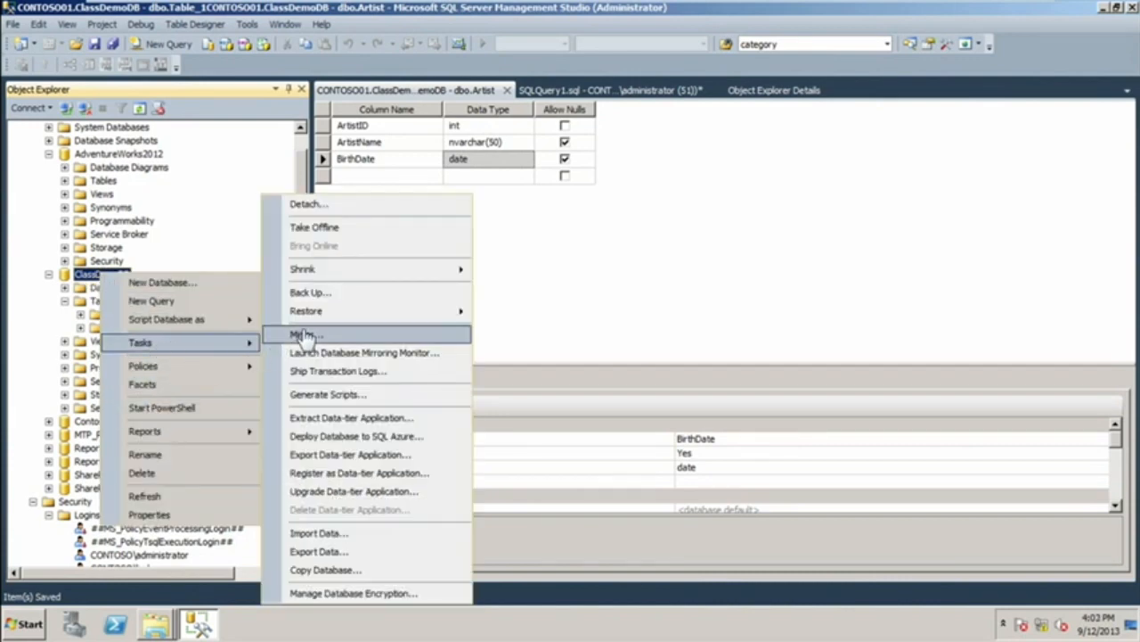
pyautogui.moveTo(319, 318)
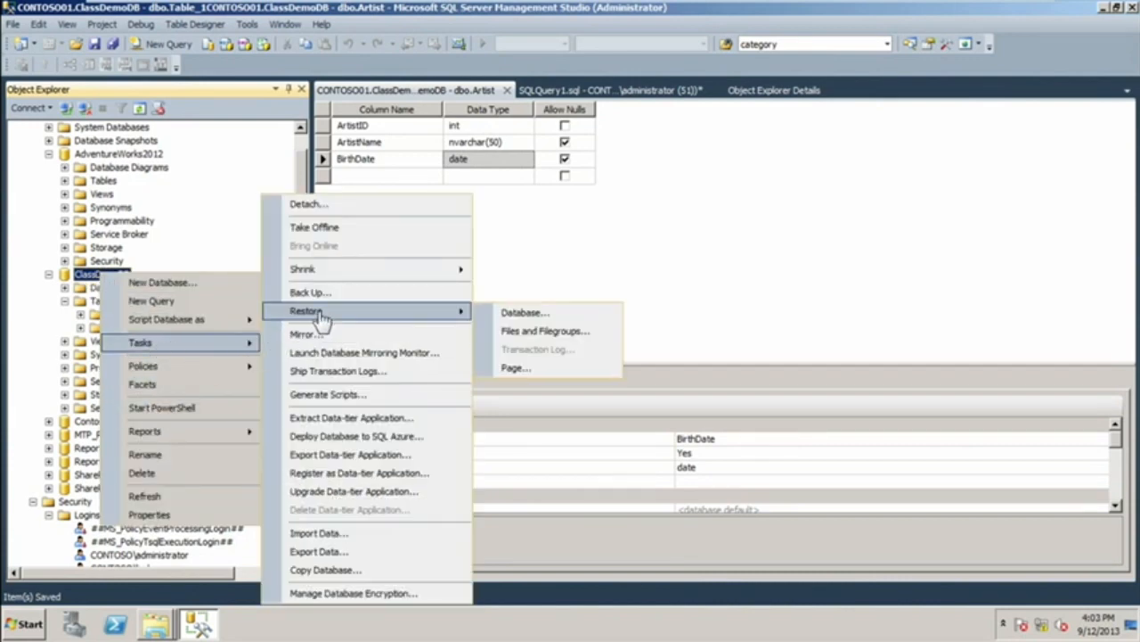
pyautogui.click(526, 313)
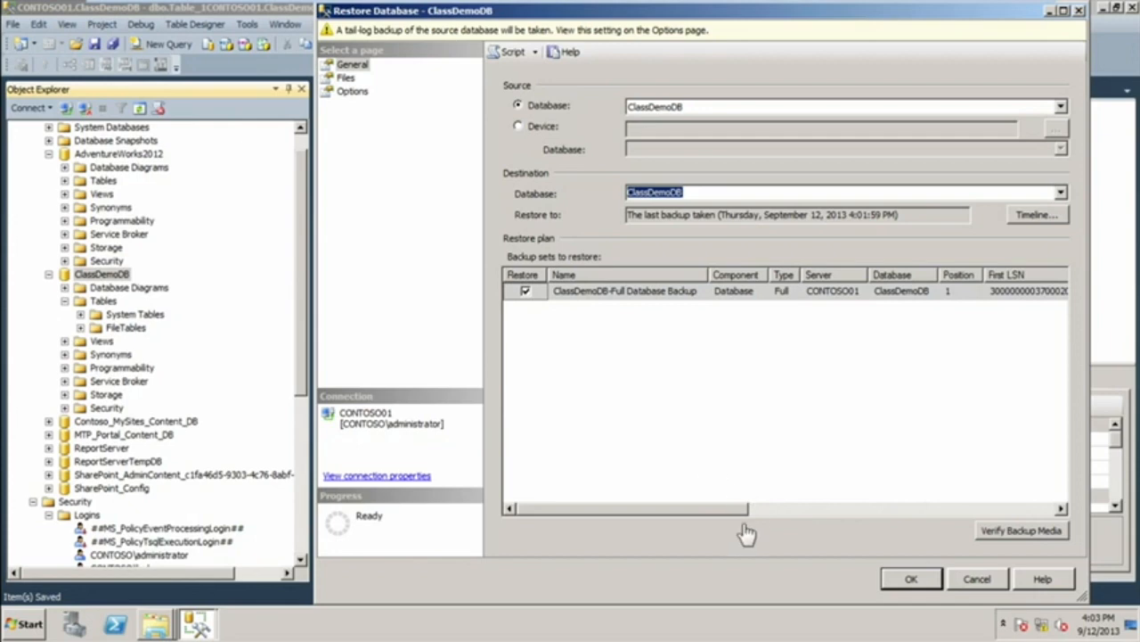
pyautogui.moveTo(704, 507); pyautogui.dragTo(982, 509)
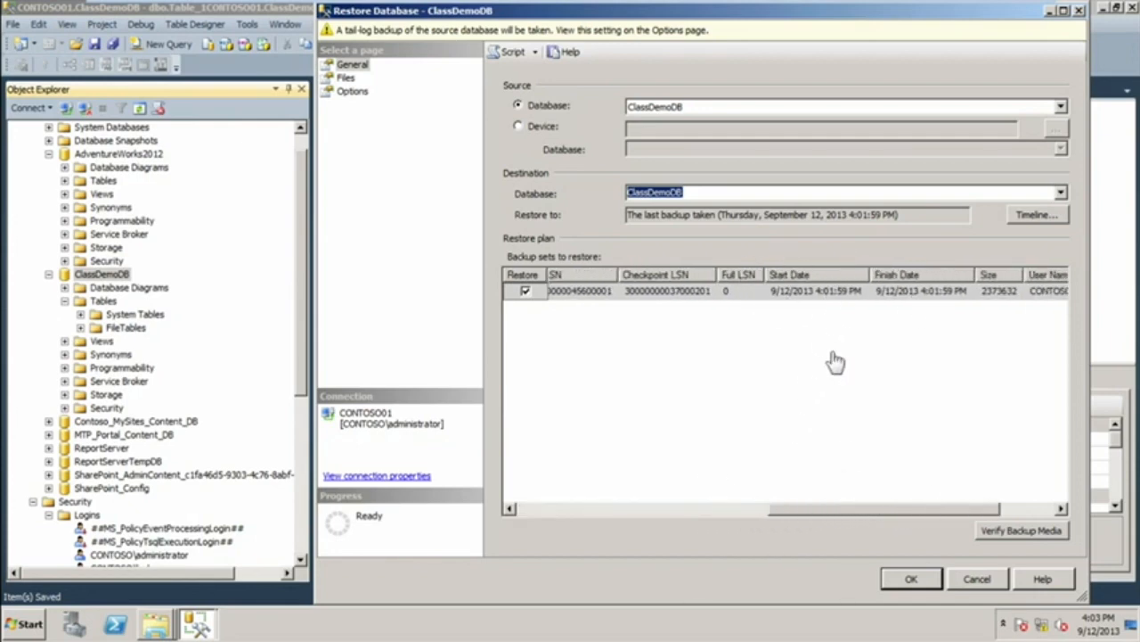
pyautogui.moveTo(855, 513); pyautogui.dragTo(538, 521)
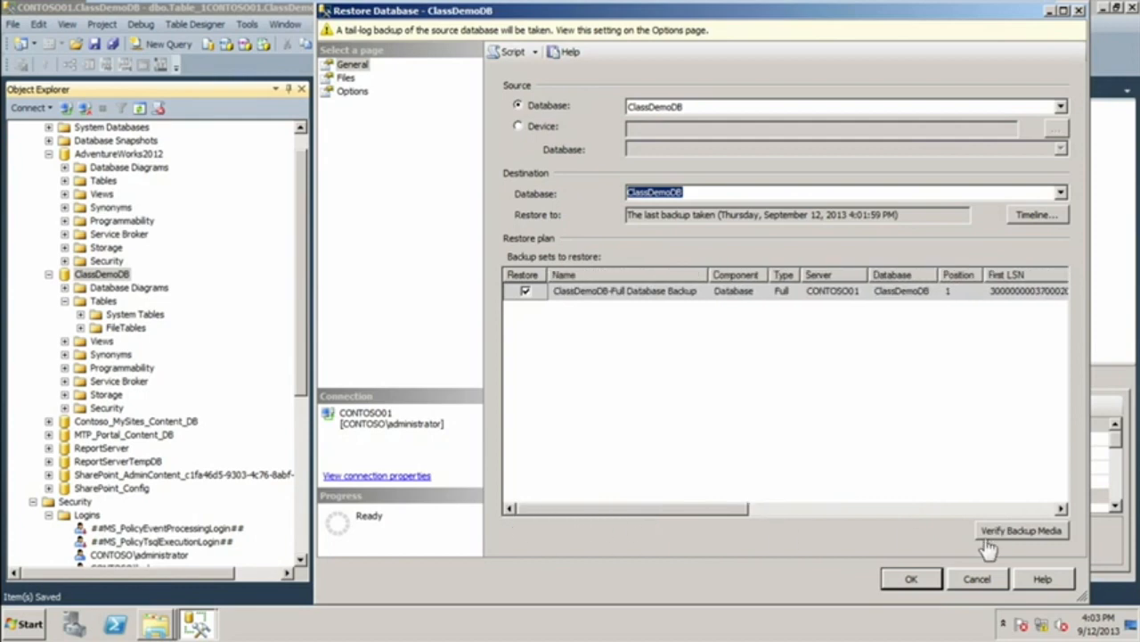
pyautogui.click(913, 581)
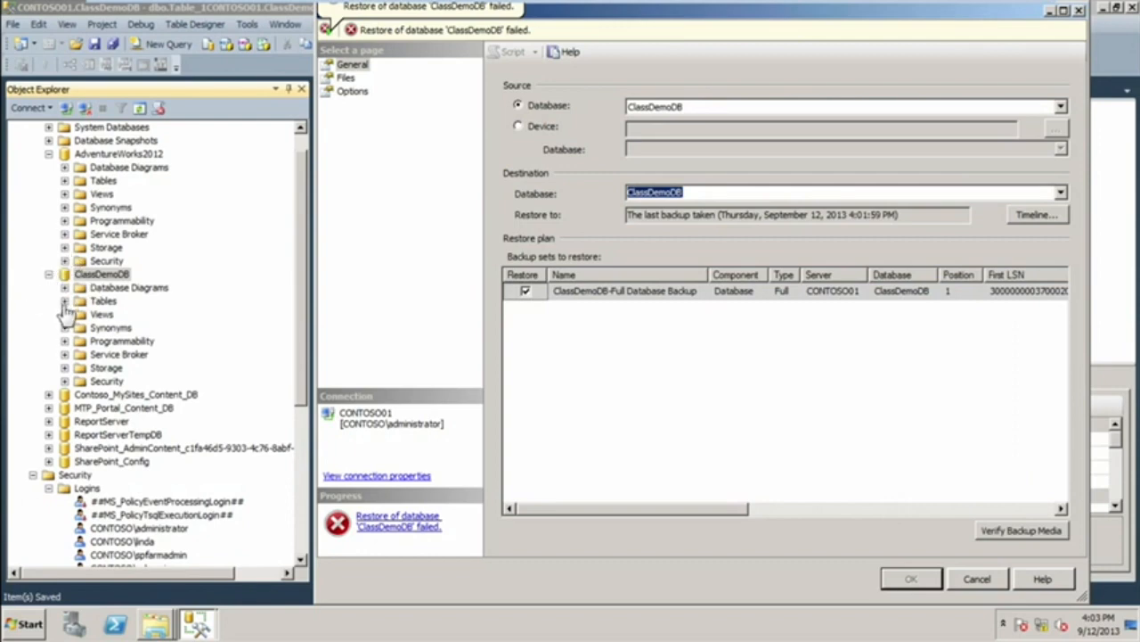
# Close the restore dialog, refresh ClassDemoDB and check its tables for Artist.
pyautogui.click(64, 301)
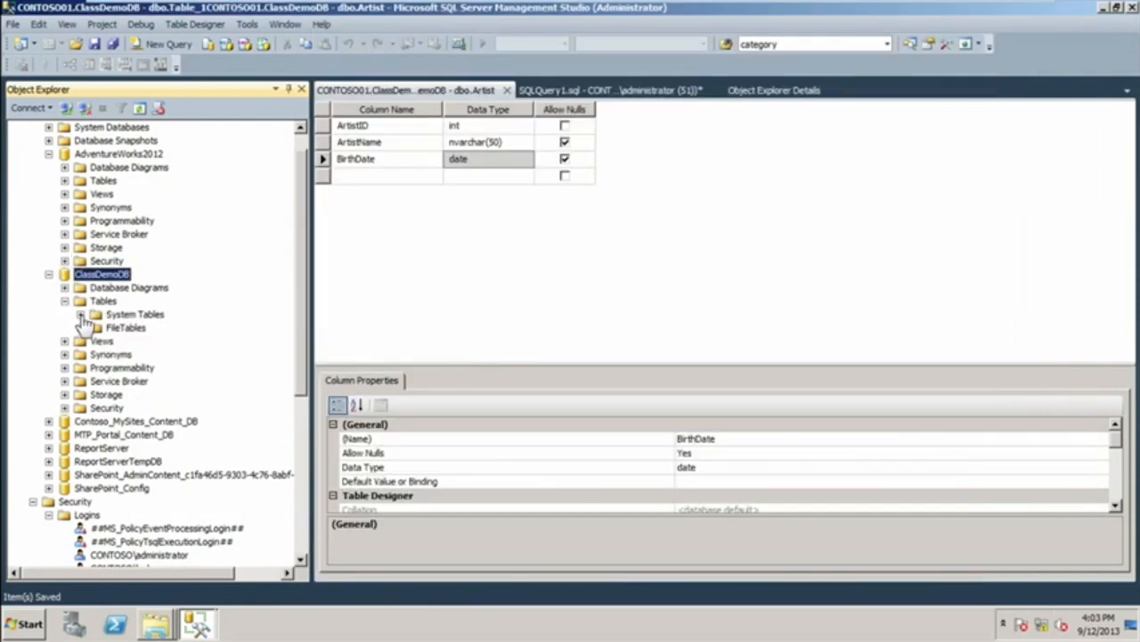
pyautogui.rightClick(100, 301)
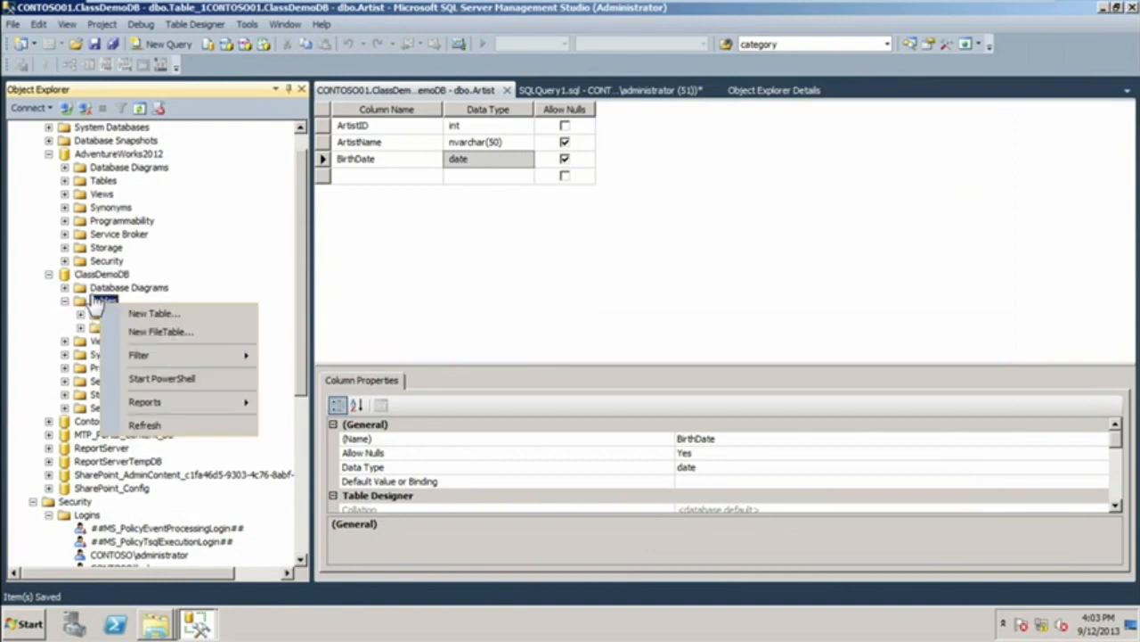
pyautogui.rightClick(107, 276)
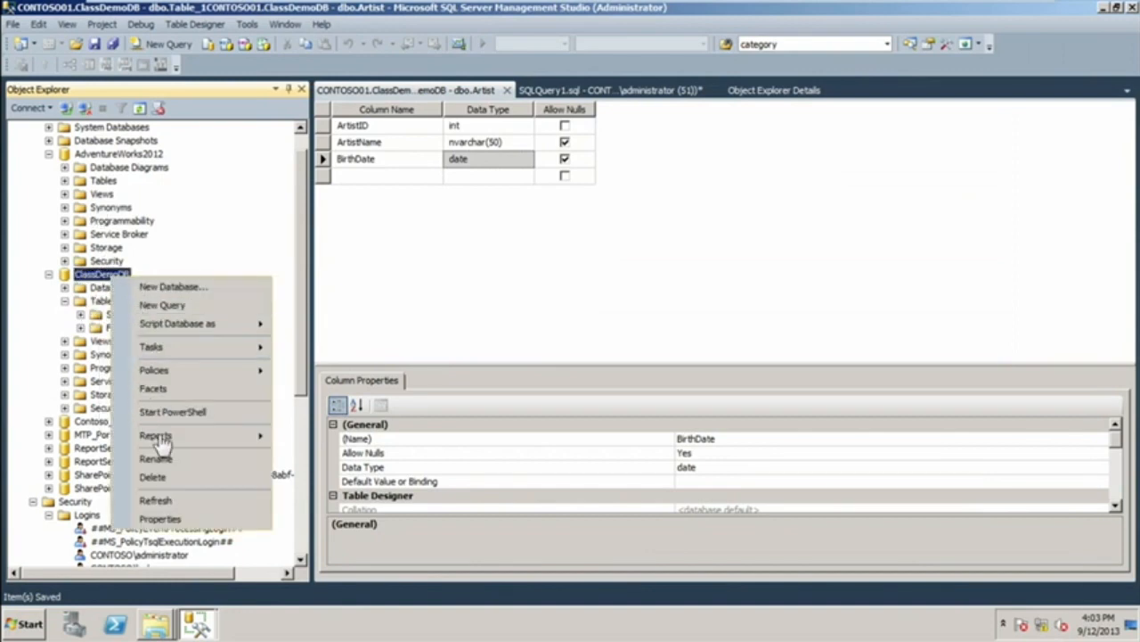
pyautogui.click(156, 502)
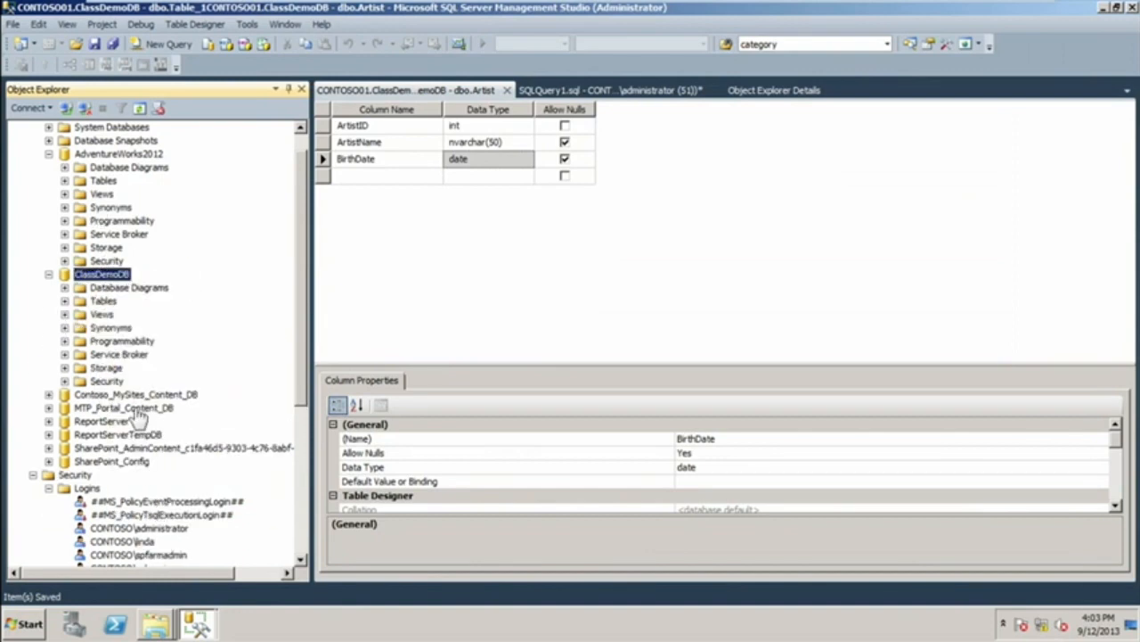
pyautogui.click(64, 301)
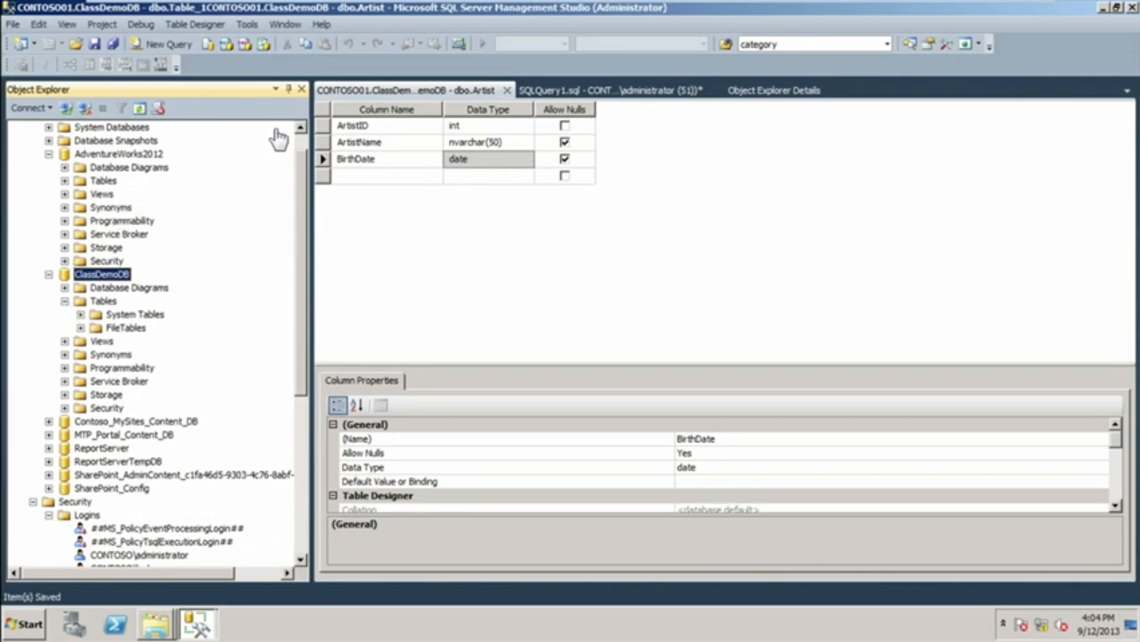
# Refresh the server's Databases folder and collapse the Logins folder under Security.
pyautogui.scroll(1, 300, 148)
pyautogui.rightClick(79, 142)
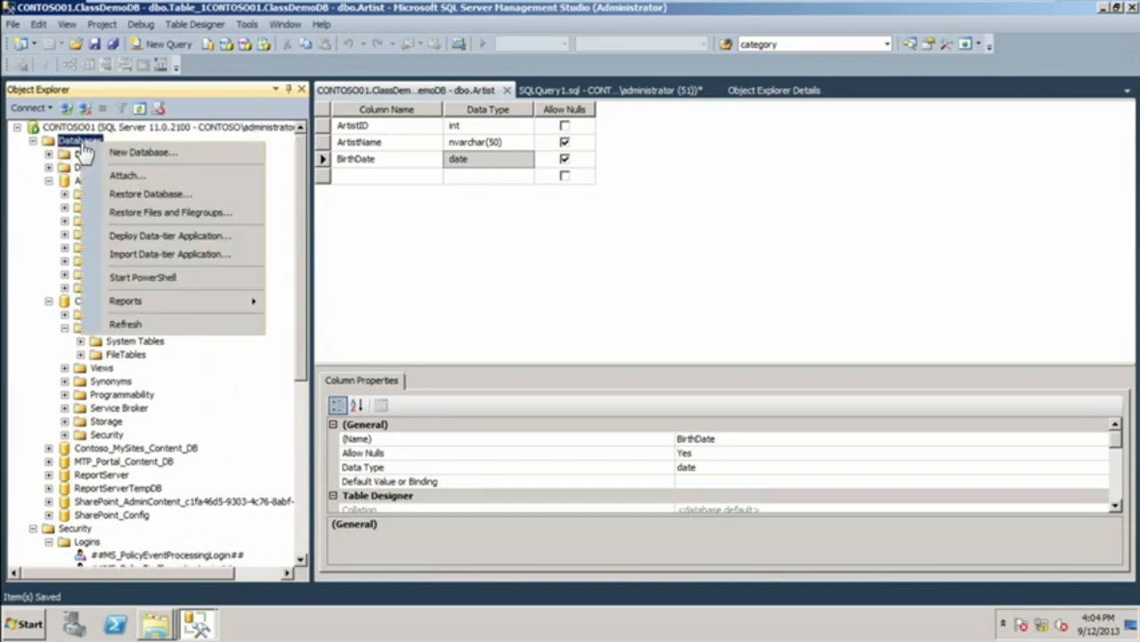
pyautogui.click(125, 324)
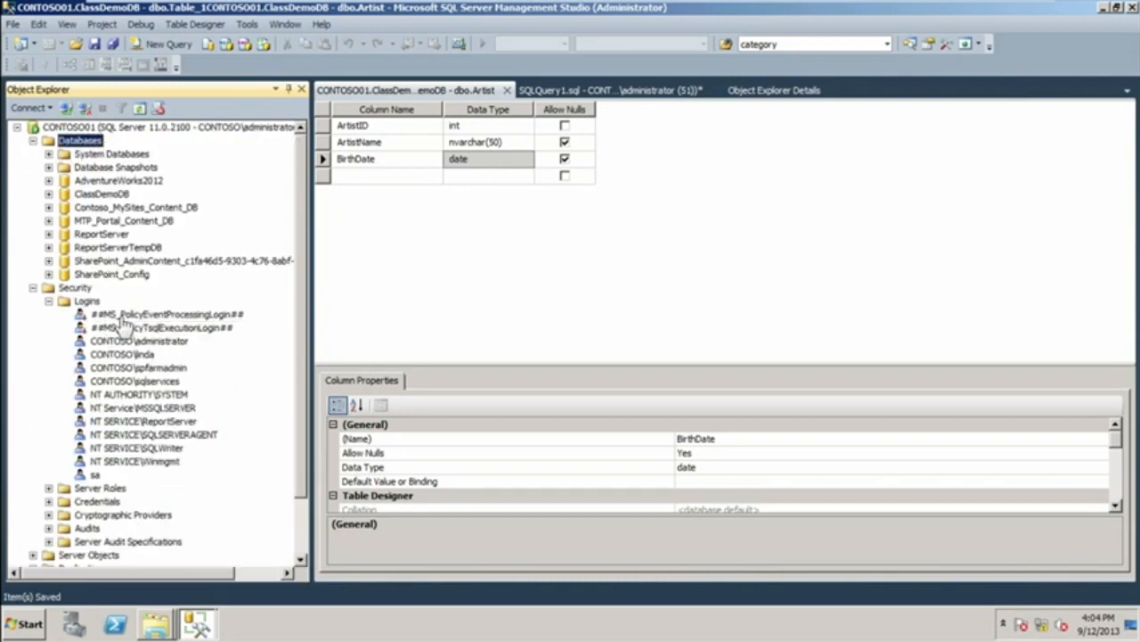
pyautogui.click(48, 301)
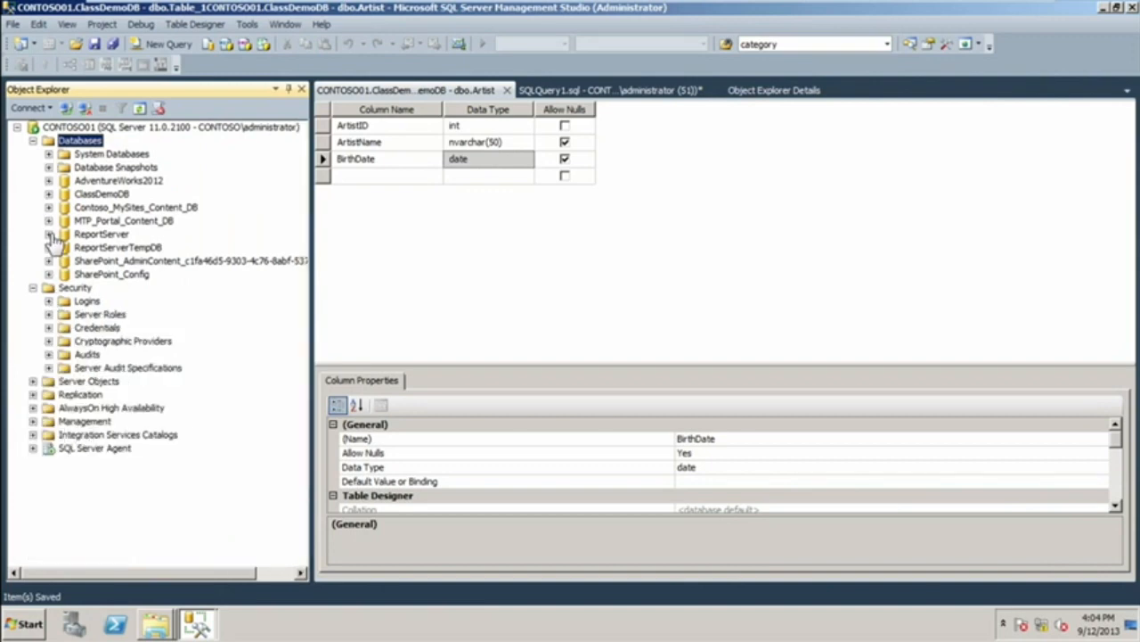
# Expand ClassDemoDB's Tables folder and refresh it to look for the Artist table.
pyautogui.click(48, 193)
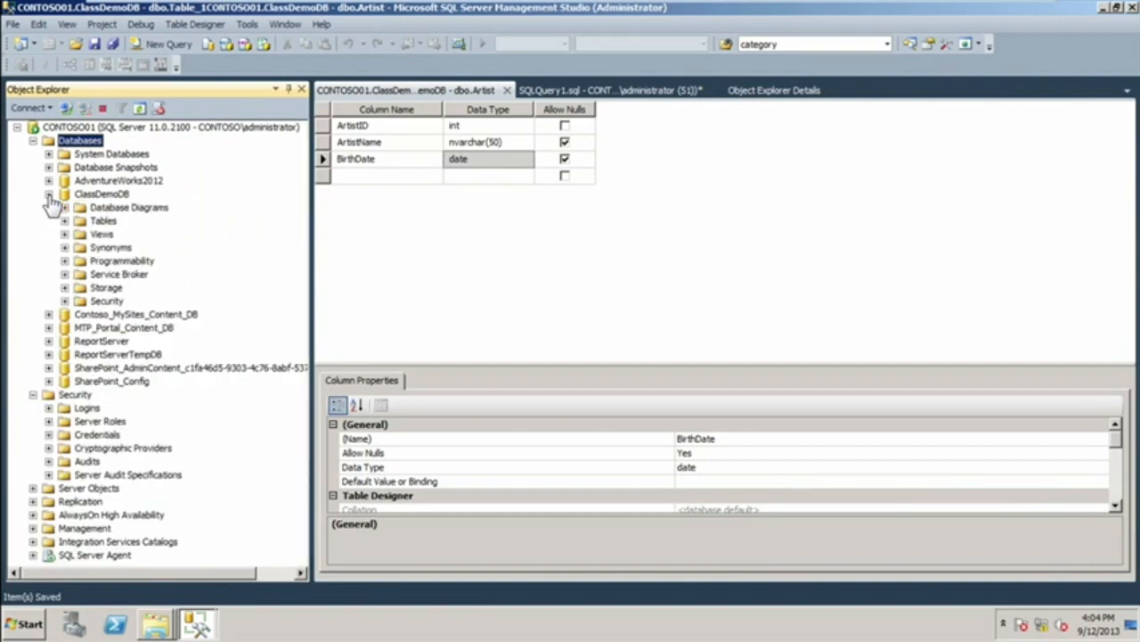
pyautogui.click(64, 221)
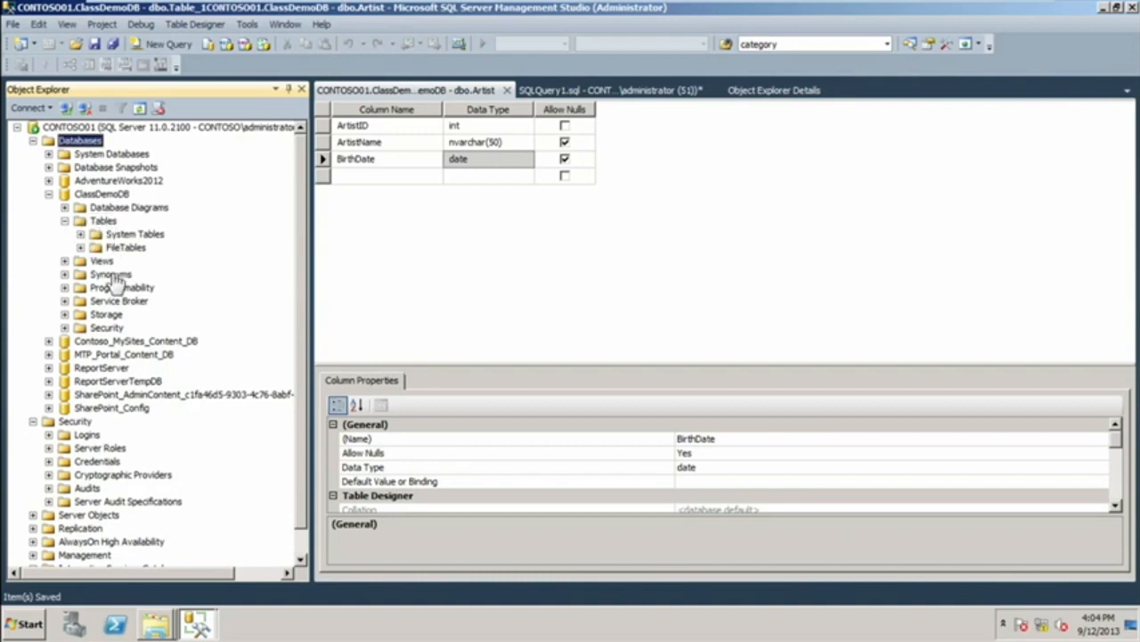
pyautogui.click(103, 223)
pyautogui.rightClick(101, 227)
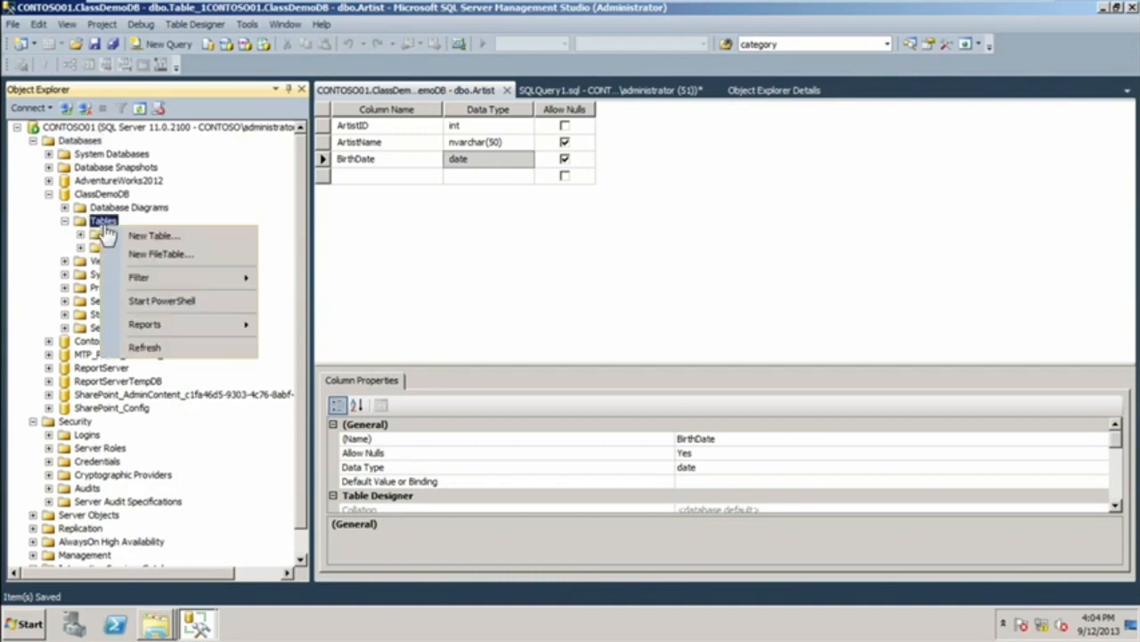
pyautogui.click(140, 349)
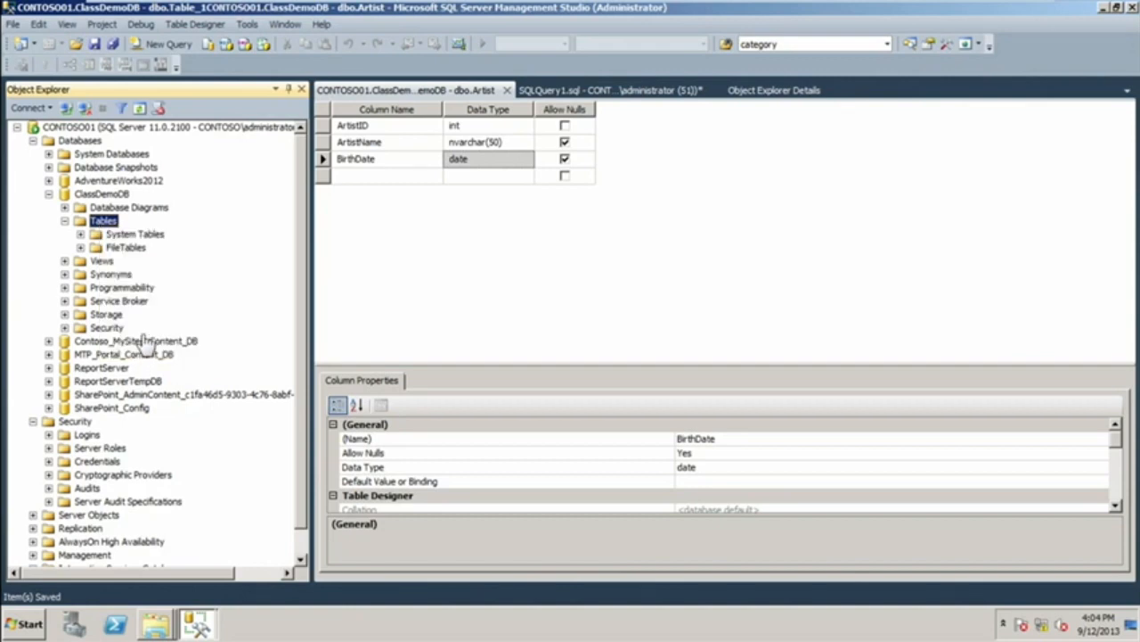
# Try again to restore ClassDemoDB from its last full backup, verify the backup media and cancel the restore dialog.
pyautogui.rightClick(109, 194)
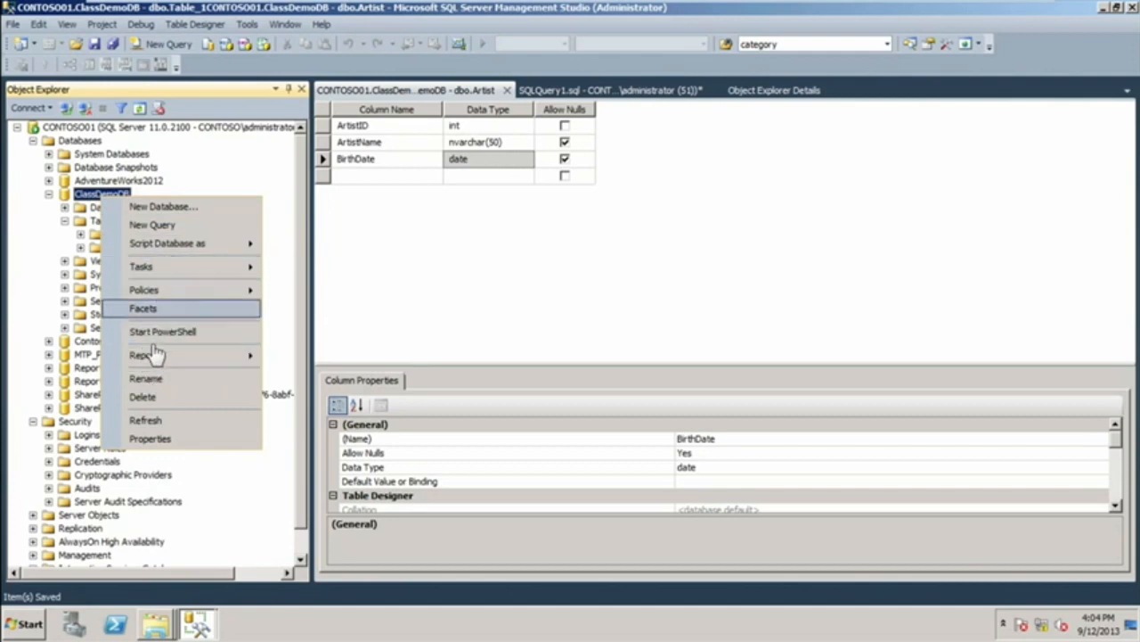
pyautogui.moveTo(173, 272)
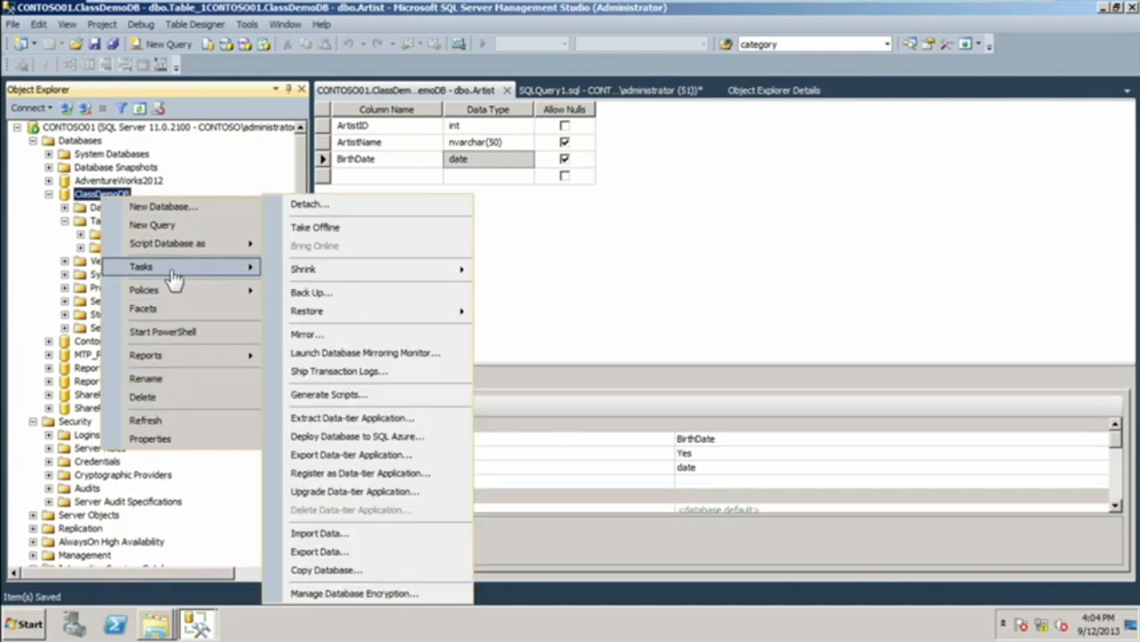
pyautogui.moveTo(308, 316)
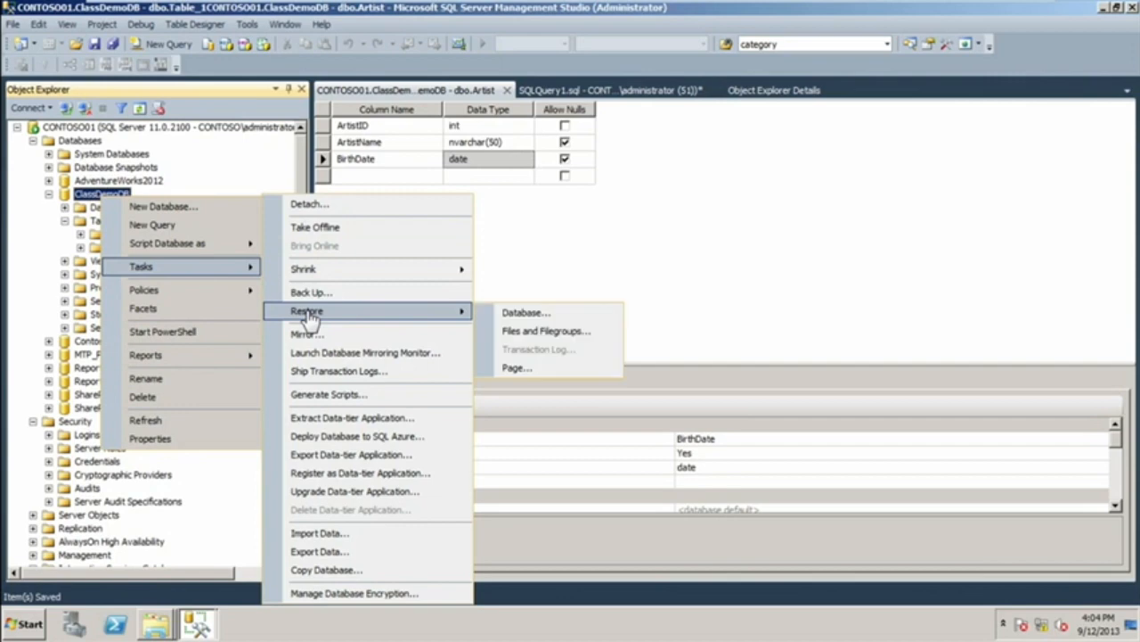
pyautogui.click(529, 315)
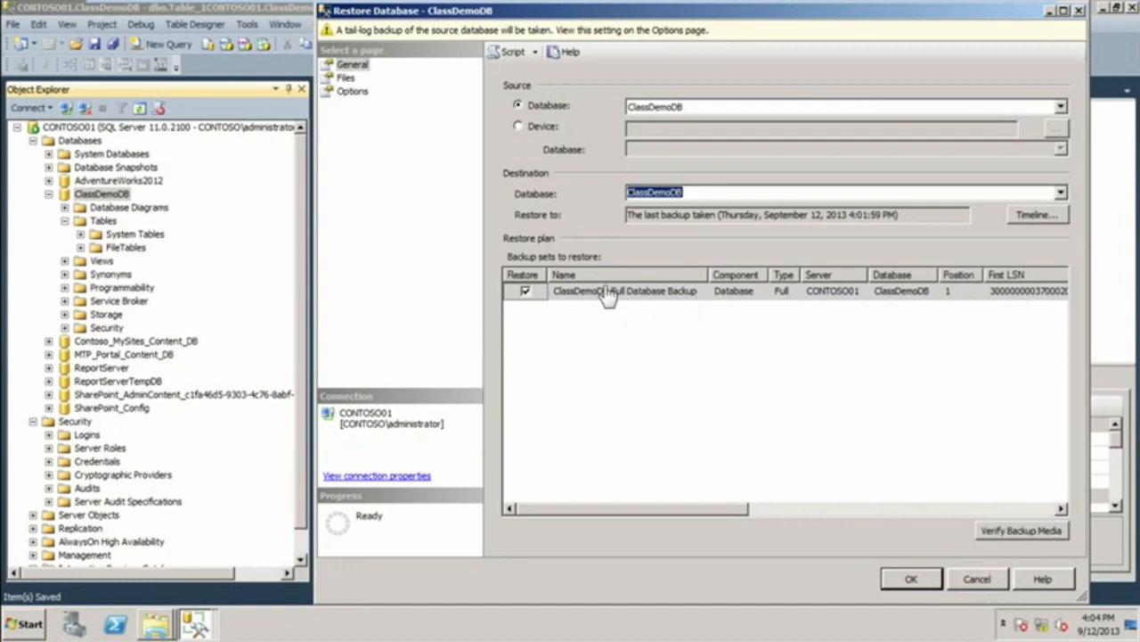
pyautogui.click(908, 581)
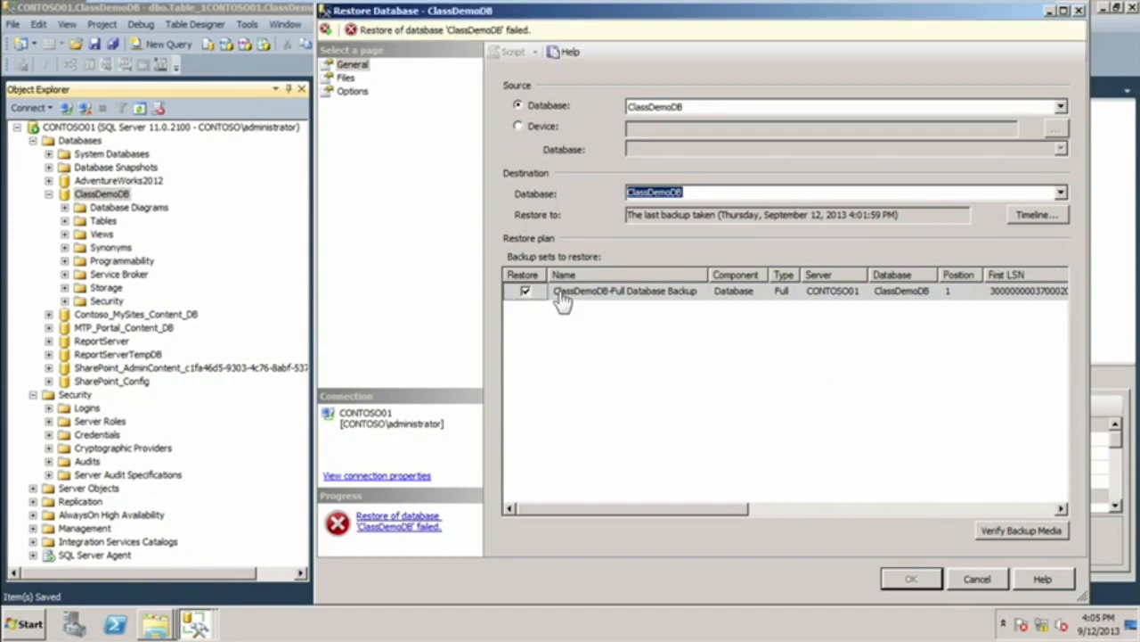
pyautogui.click(1012, 532)
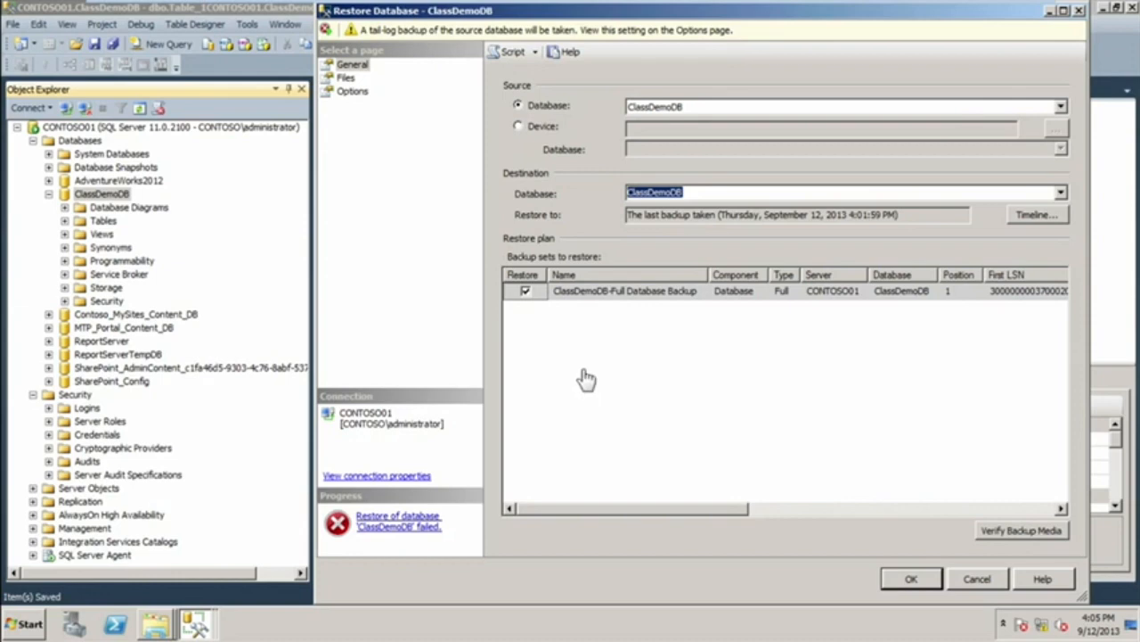
pyautogui.click(977, 580)
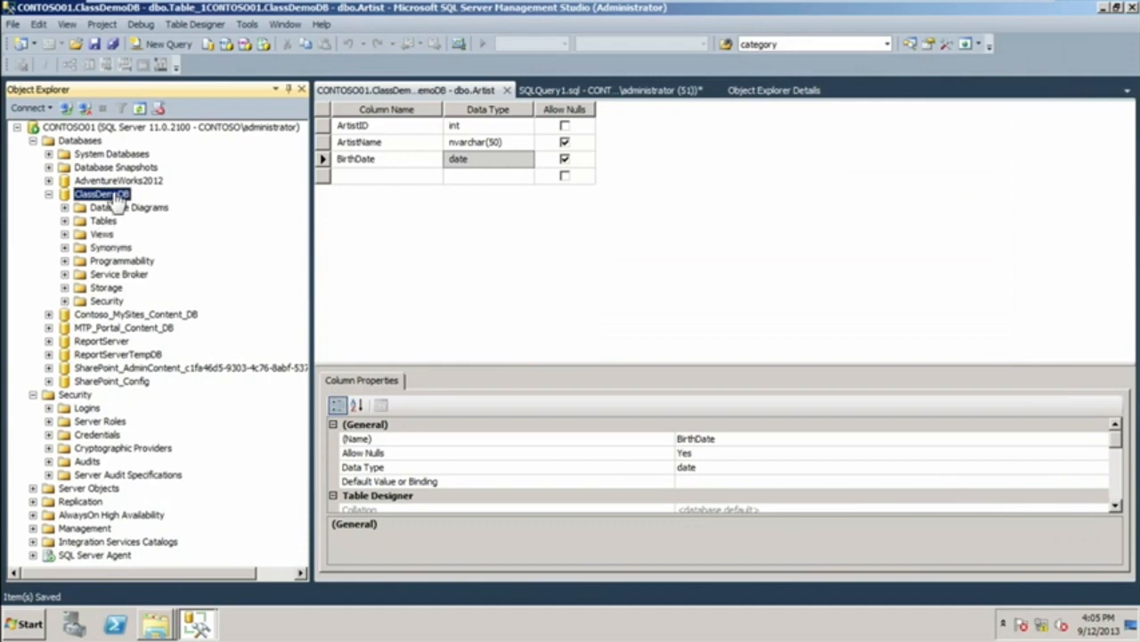
# Restore ClassDemoDB from its full database backup with the option to close existing connections to the destination database enabled.
pyautogui.rightClick(115, 200)
pyautogui.moveTo(159, 265)
pyautogui.moveTo(322, 319)
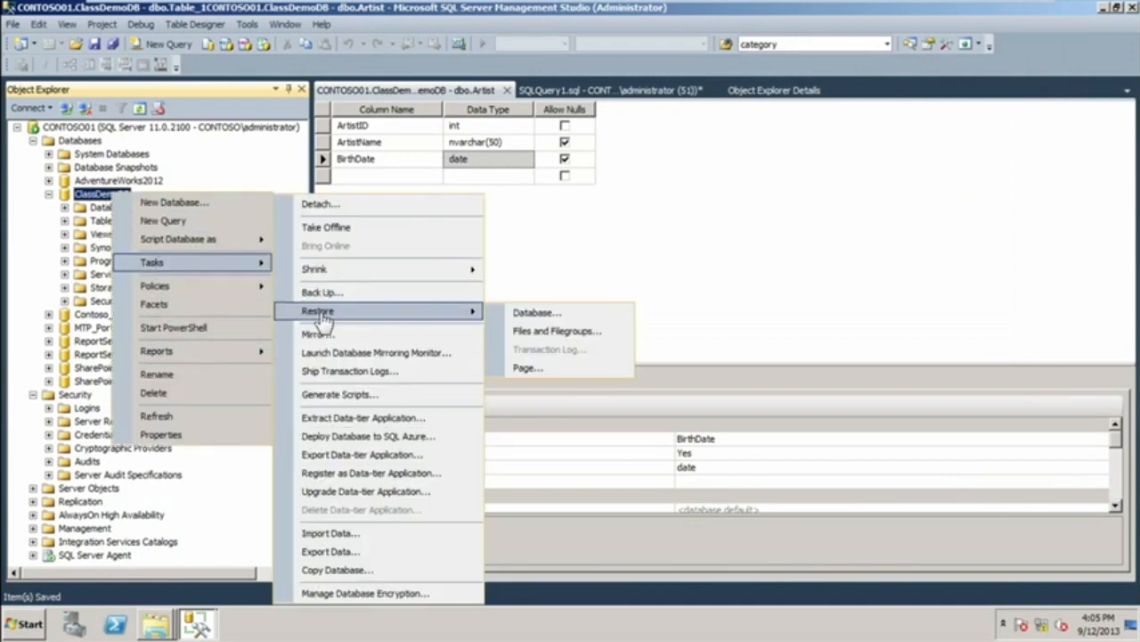
pyautogui.click(580, 315)
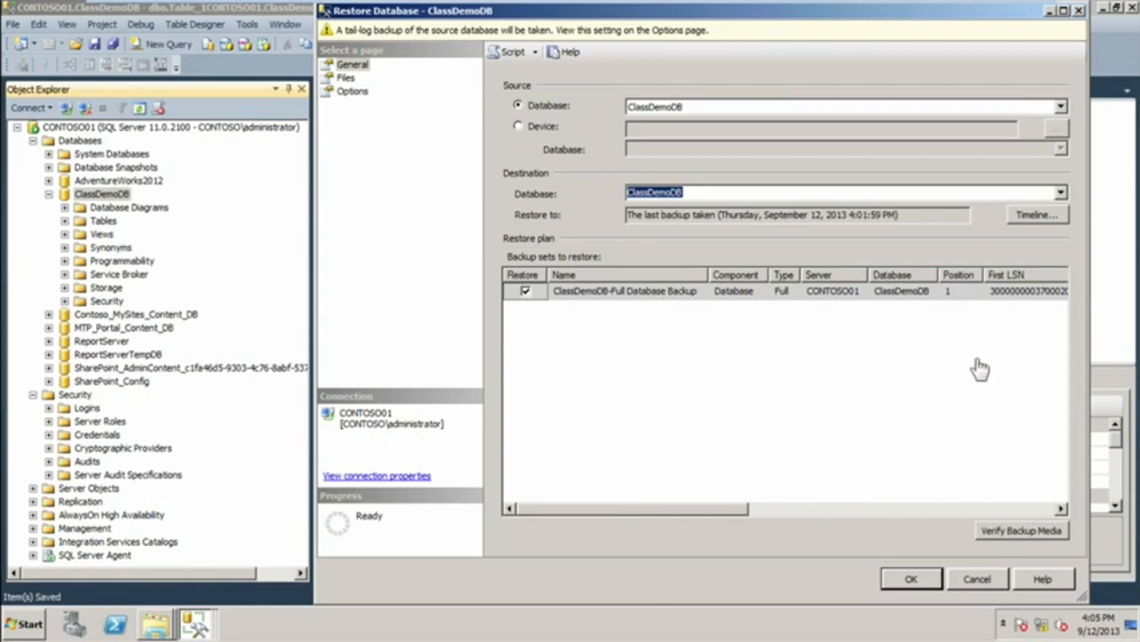
pyautogui.click(346, 78)
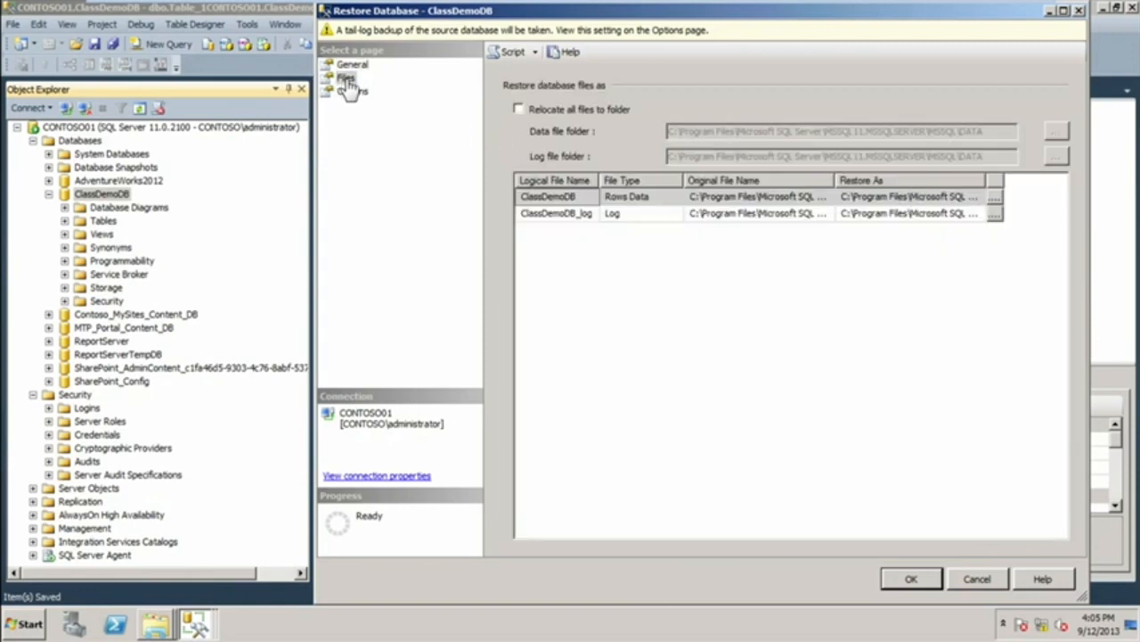
pyautogui.click(353, 92)
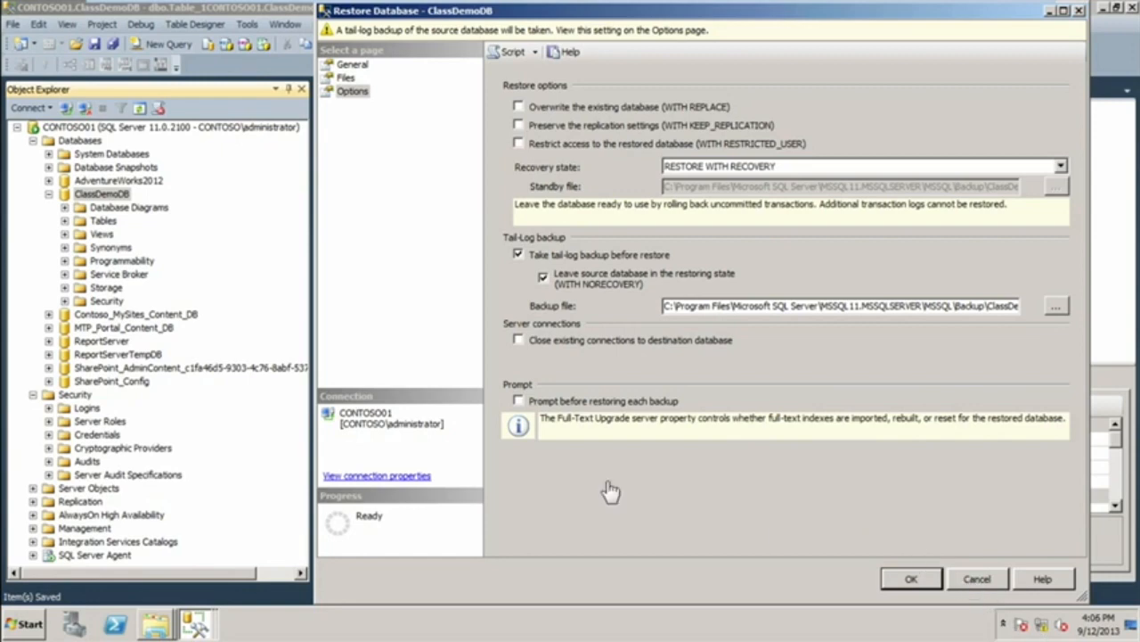
pyautogui.click(519, 340)
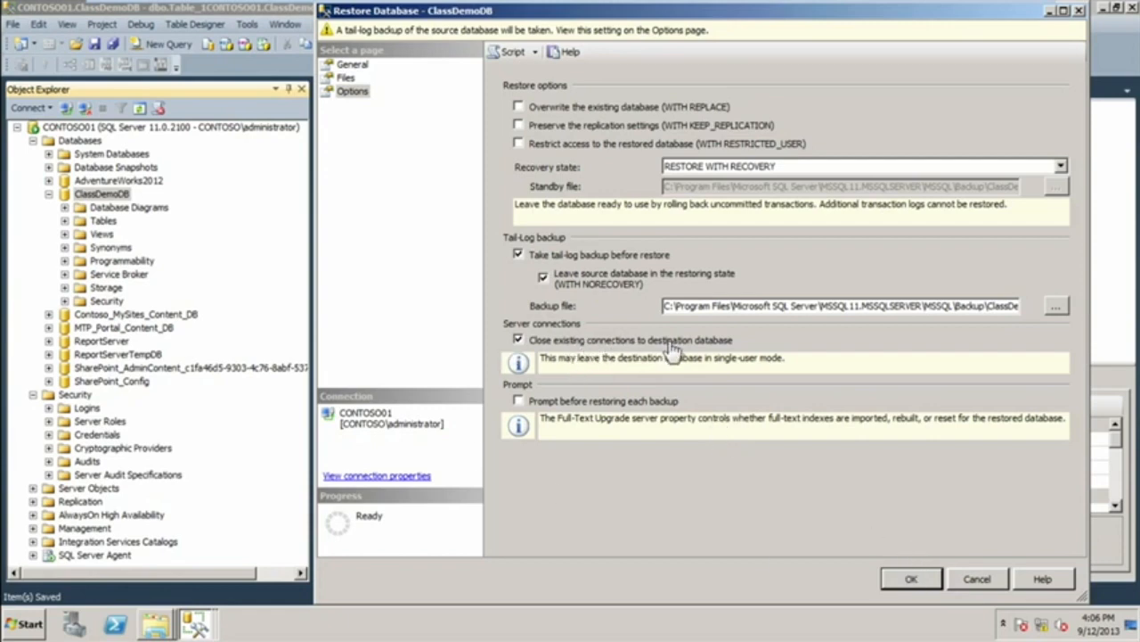
pyautogui.click(910, 579)
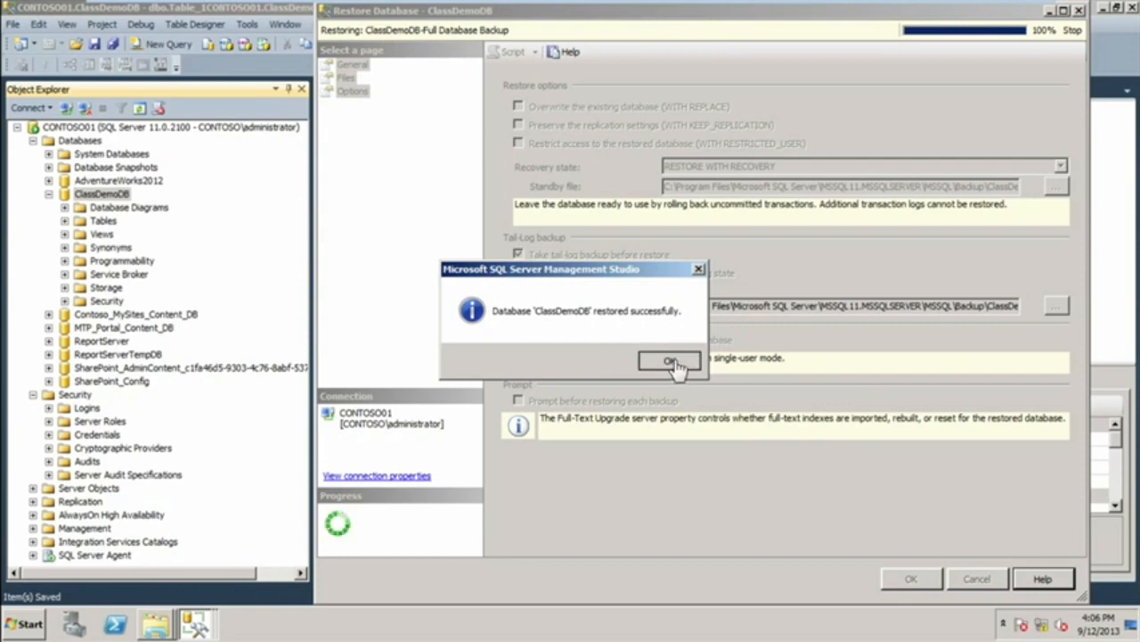
pyautogui.click(669, 361)
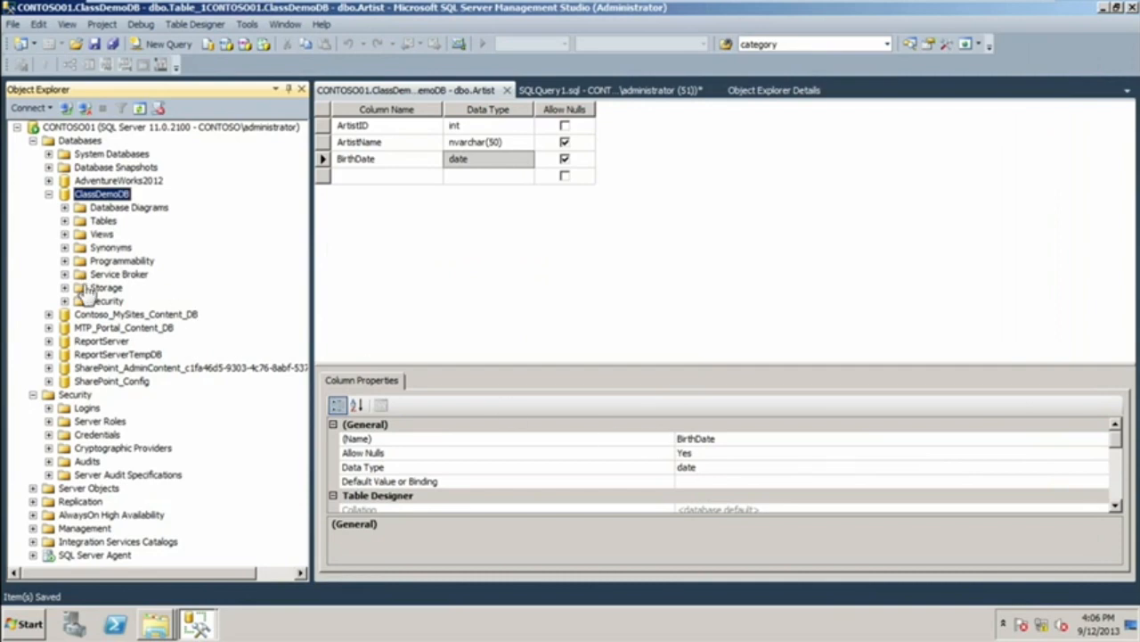
# List the tables of the restored ClassDemoDB and refresh them to check for dbo.Artist.
pyautogui.click(65, 221)
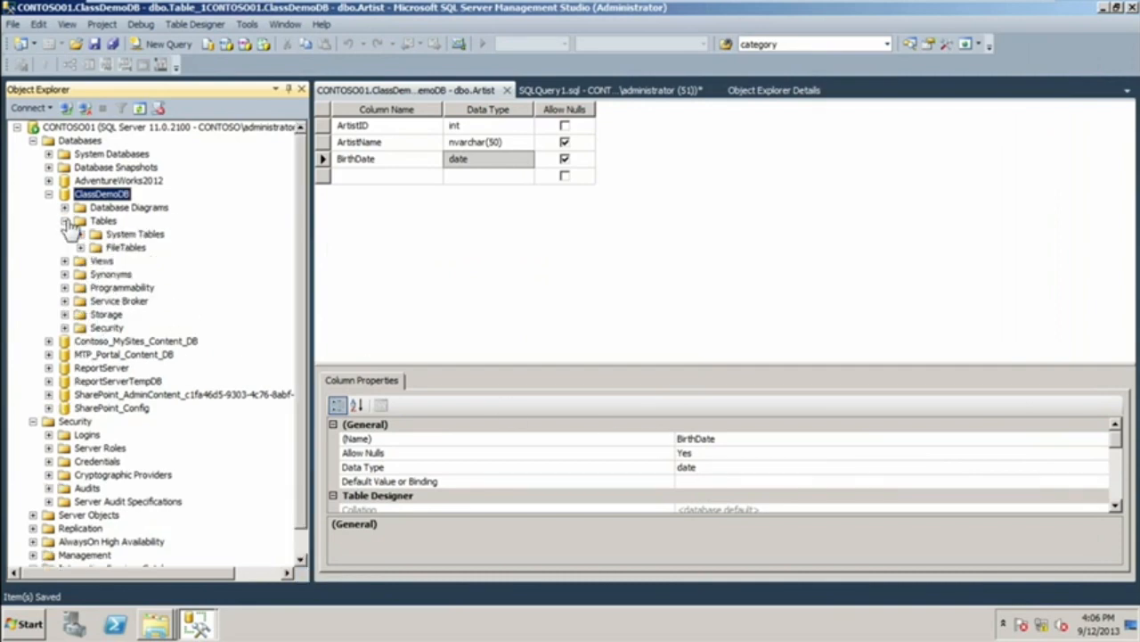
pyautogui.rightClick(101, 223)
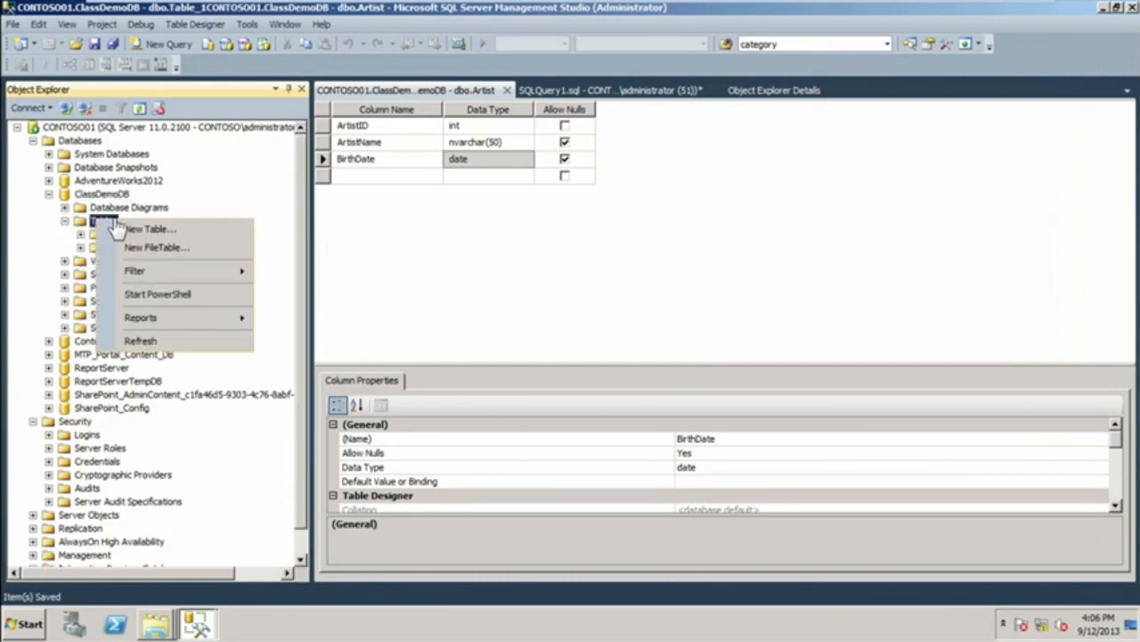
pyautogui.click(141, 343)
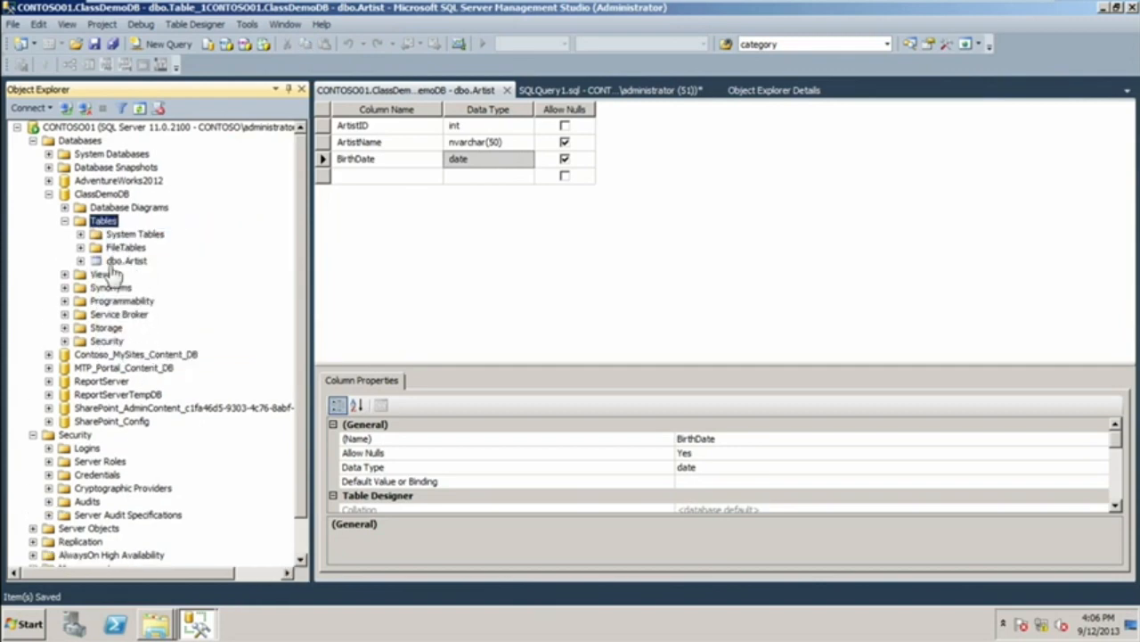